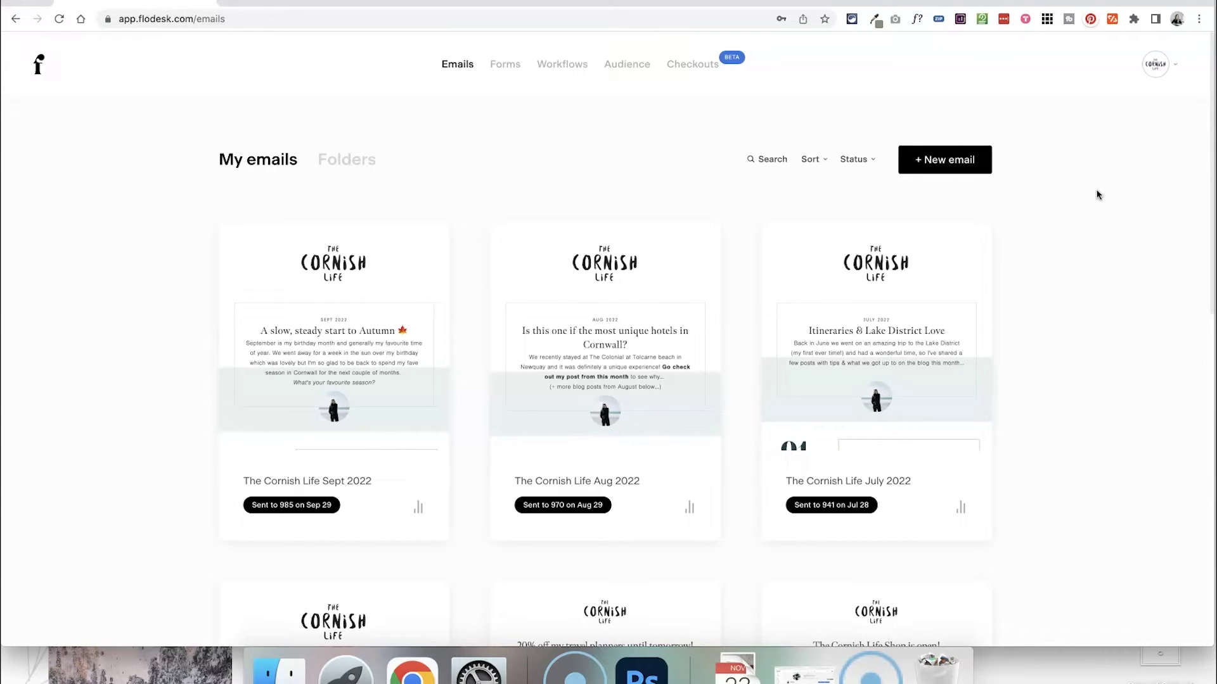
Go to Checkout setup and view the pending Stripe account to connect it
click(1171, 63)
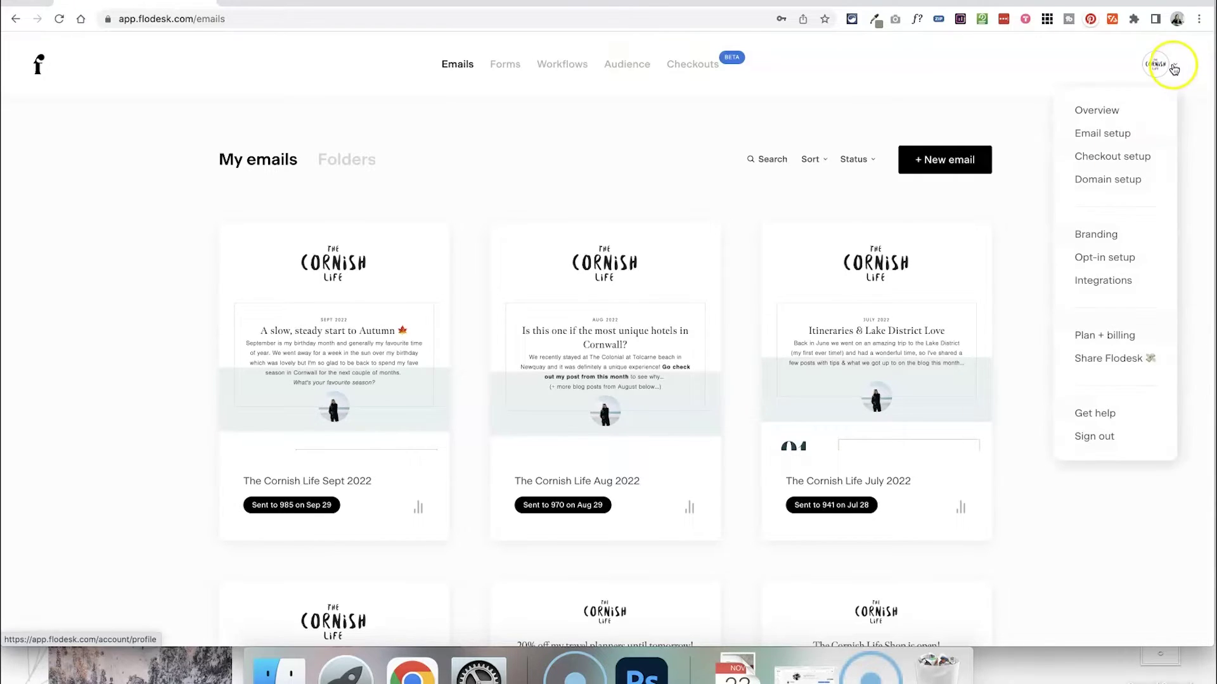
click(1143, 161)
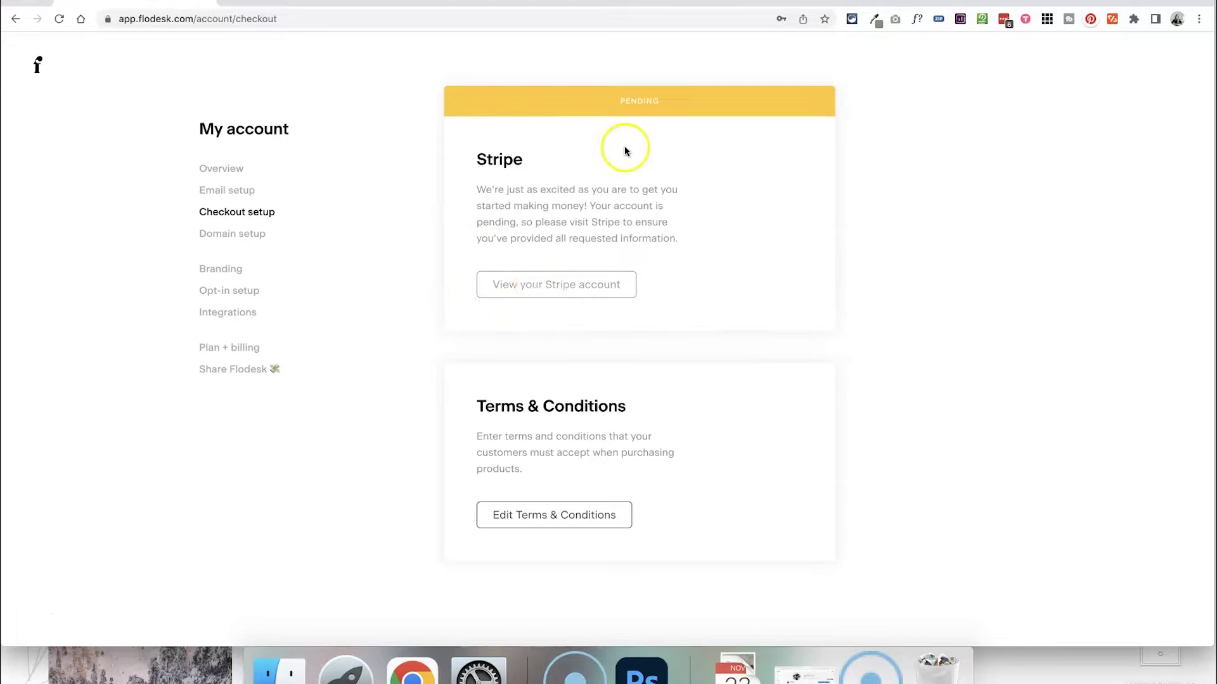
click(583, 289)
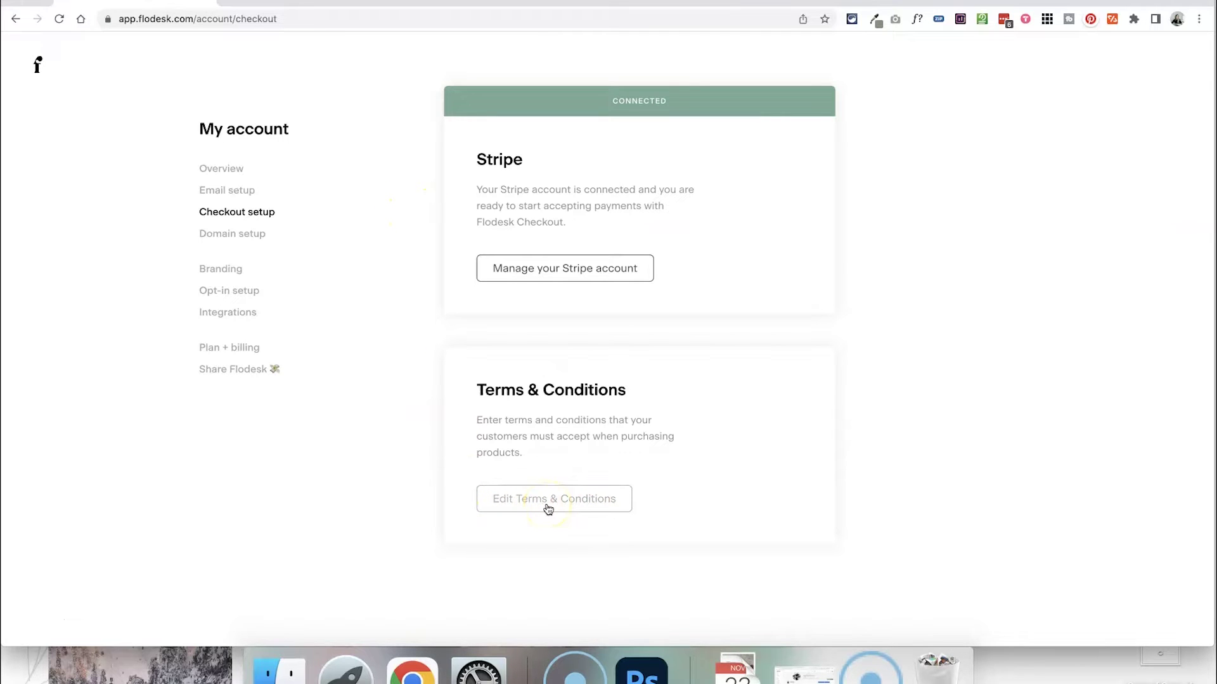
Open the Terms & Conditions editor, then cancel without saving any changes
click(548, 509)
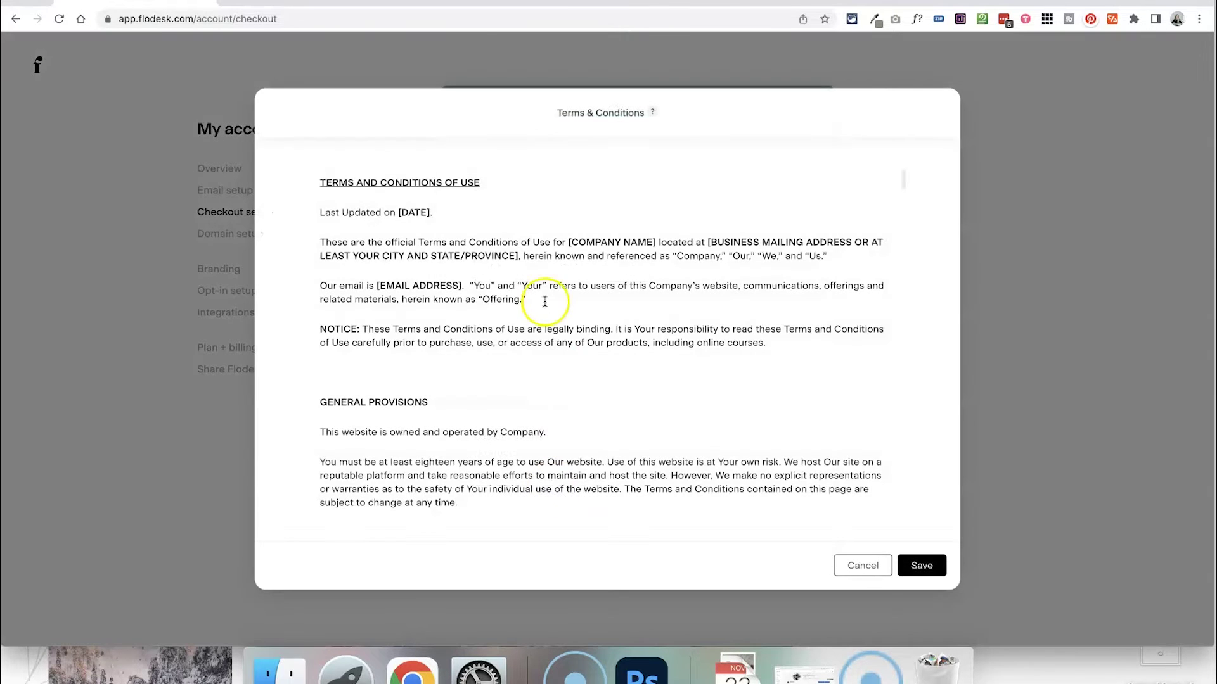
scroll(541, 375, down, 20)
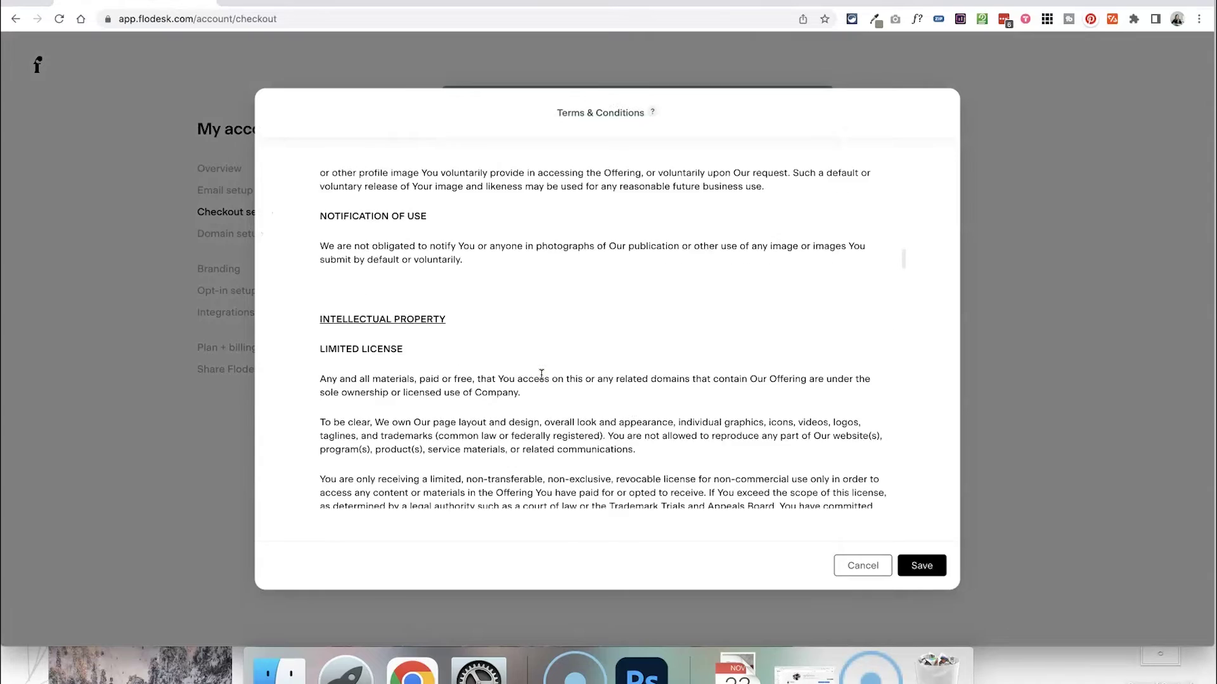
scroll(541, 374, up, 20)
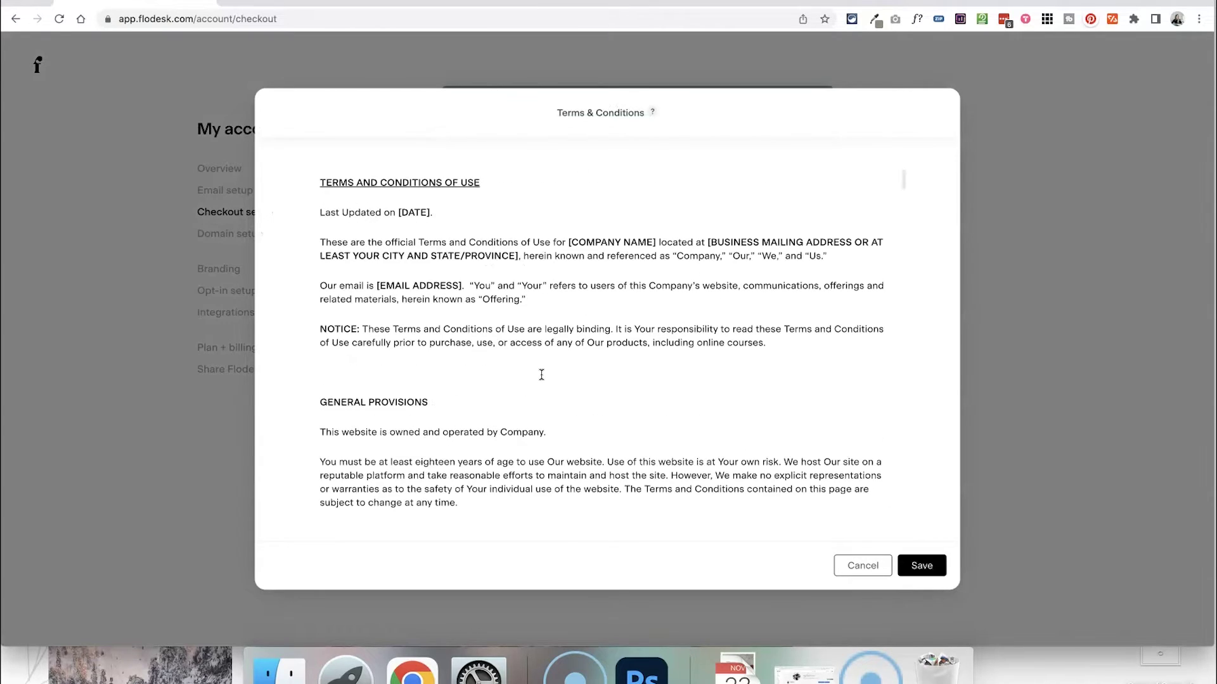
click(541, 374)
click(1064, 284)
click(863, 565)
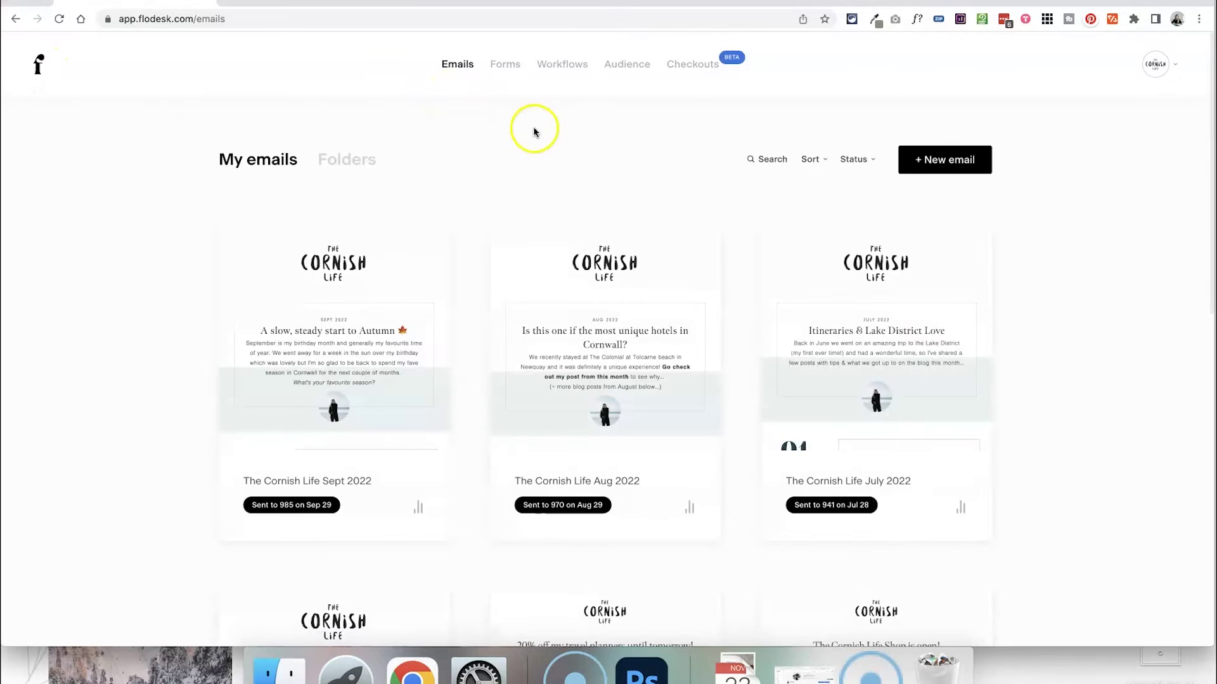
Create a new audience segment called 'Day Planner' with a beige colour
click(631, 72)
click(509, 172)
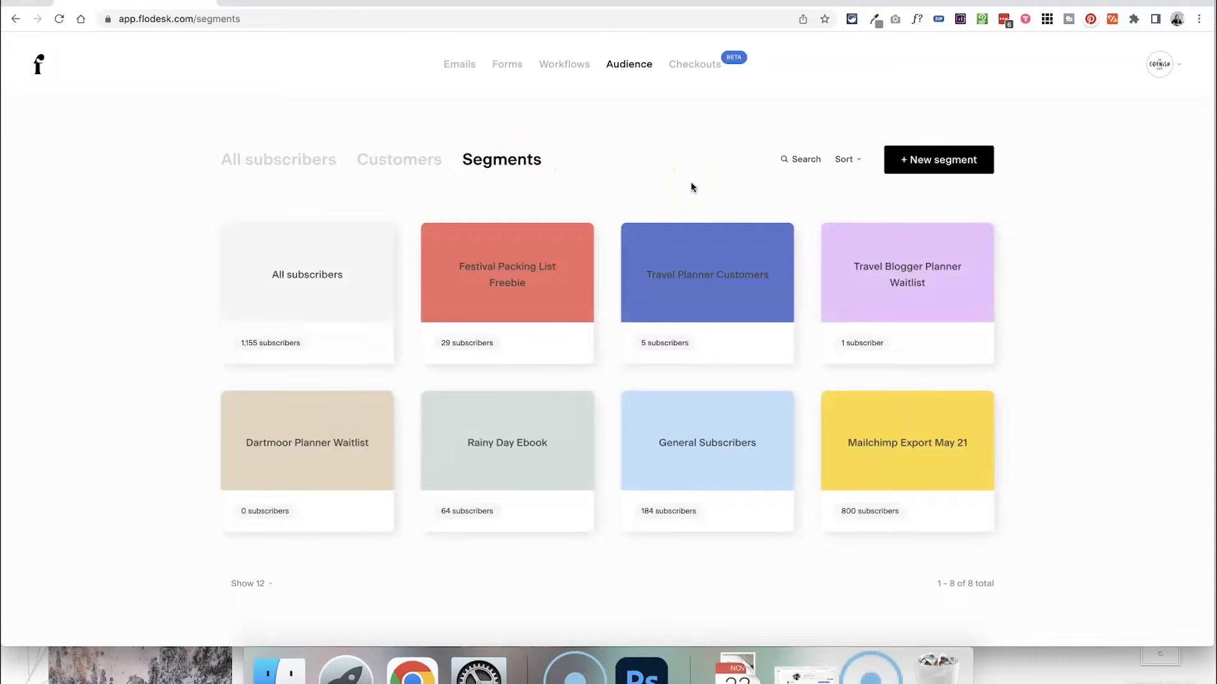
click(943, 160)
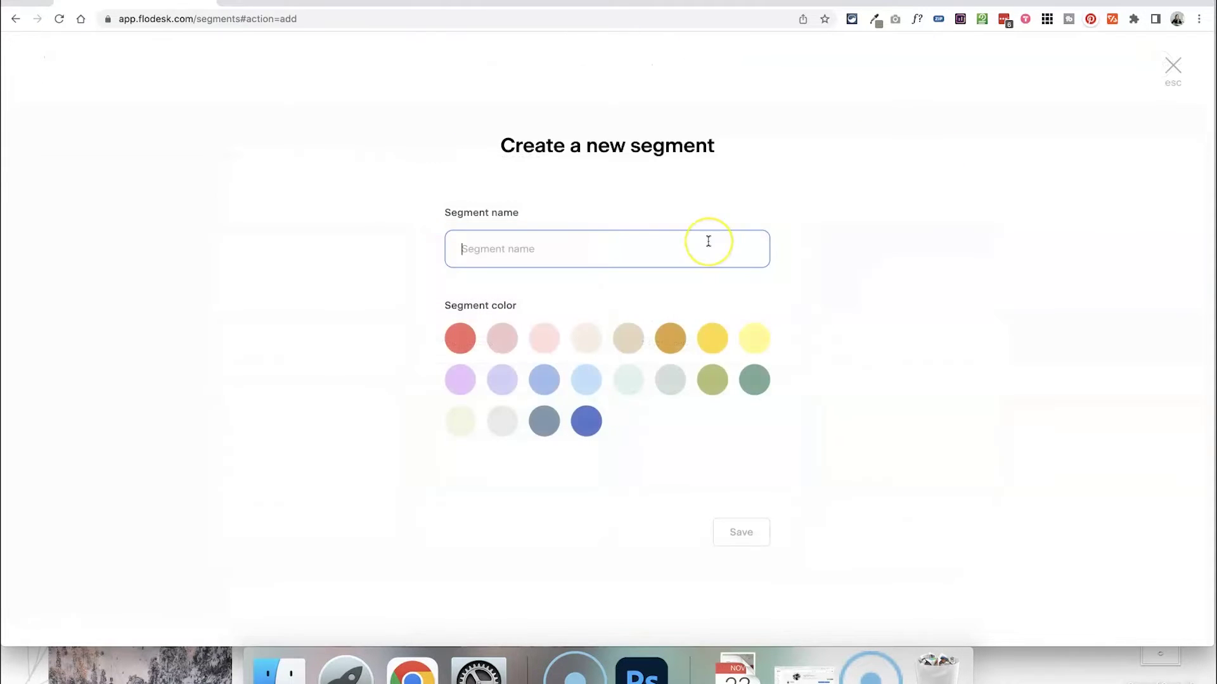
text(Day Planner)
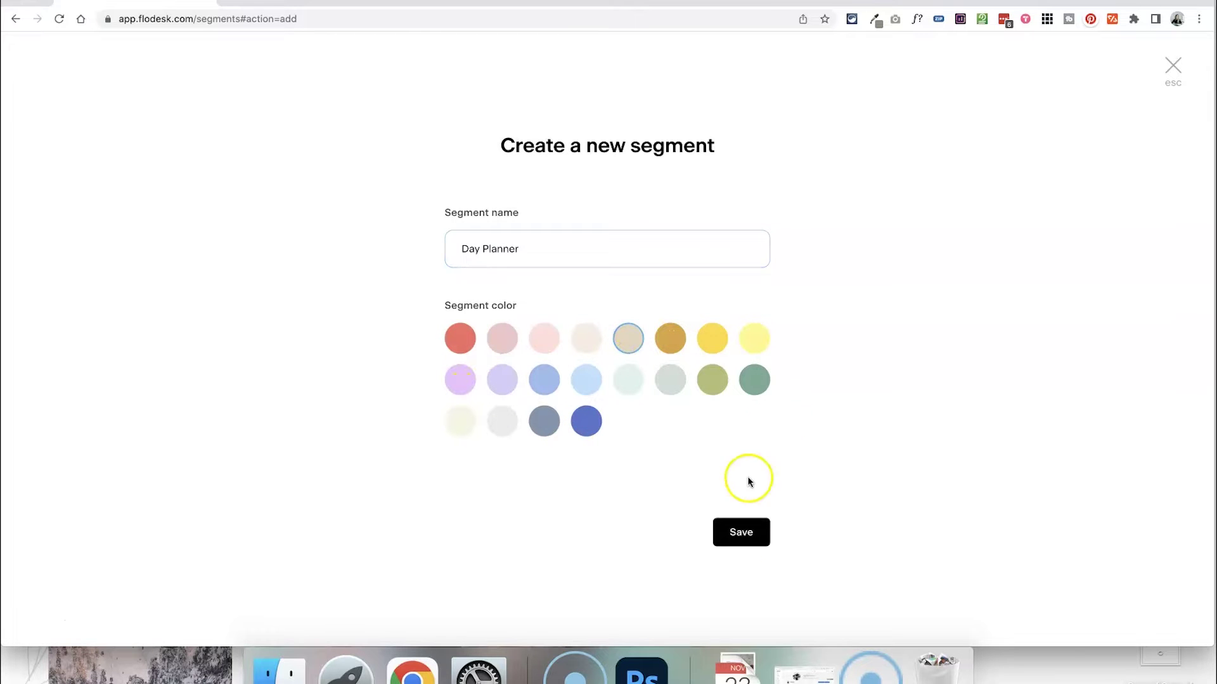
click(743, 516)
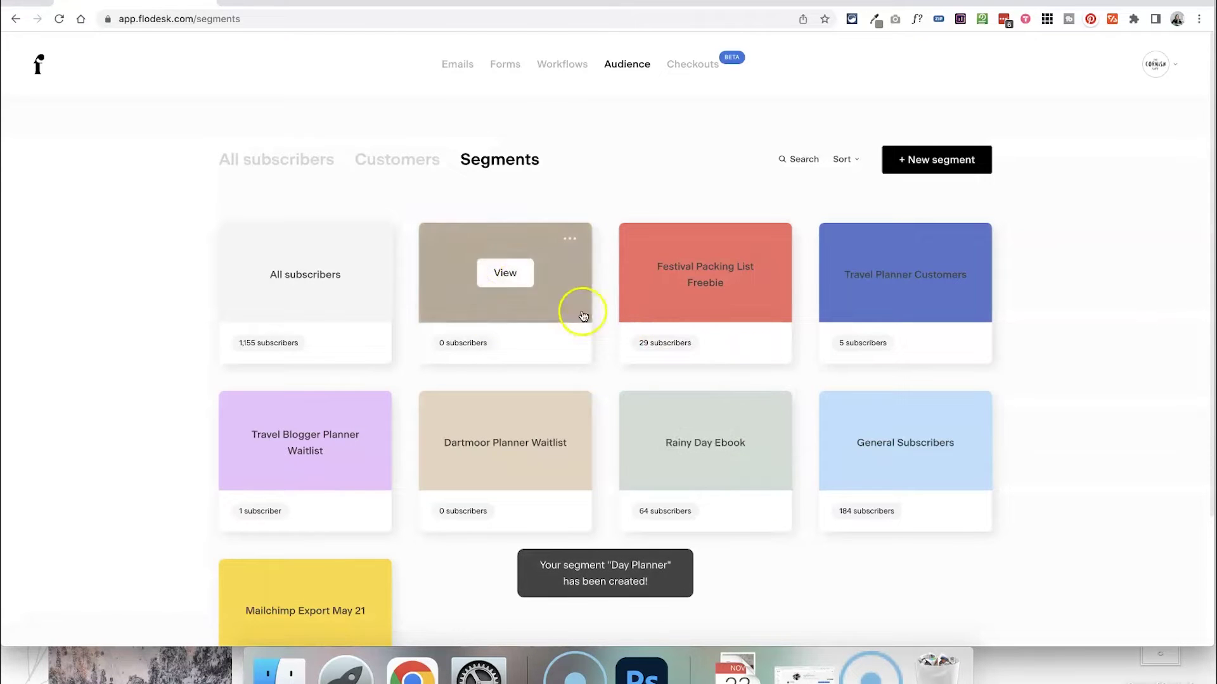
click(655, 185)
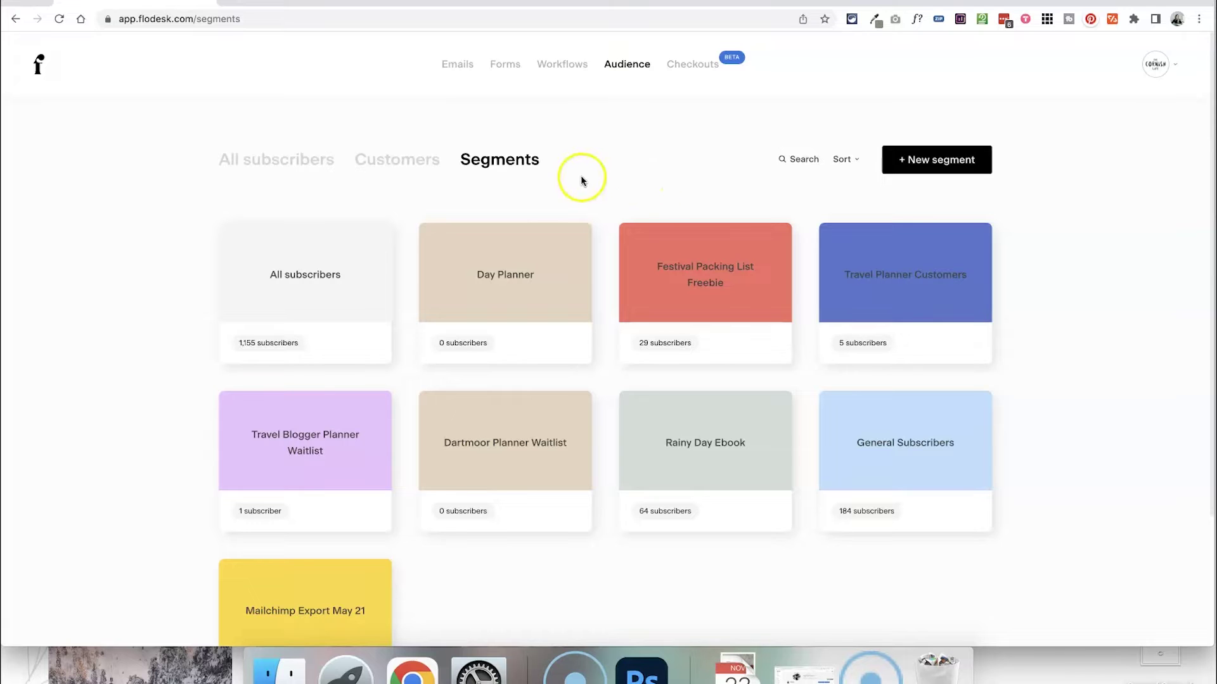
mouse_move(320, 250)
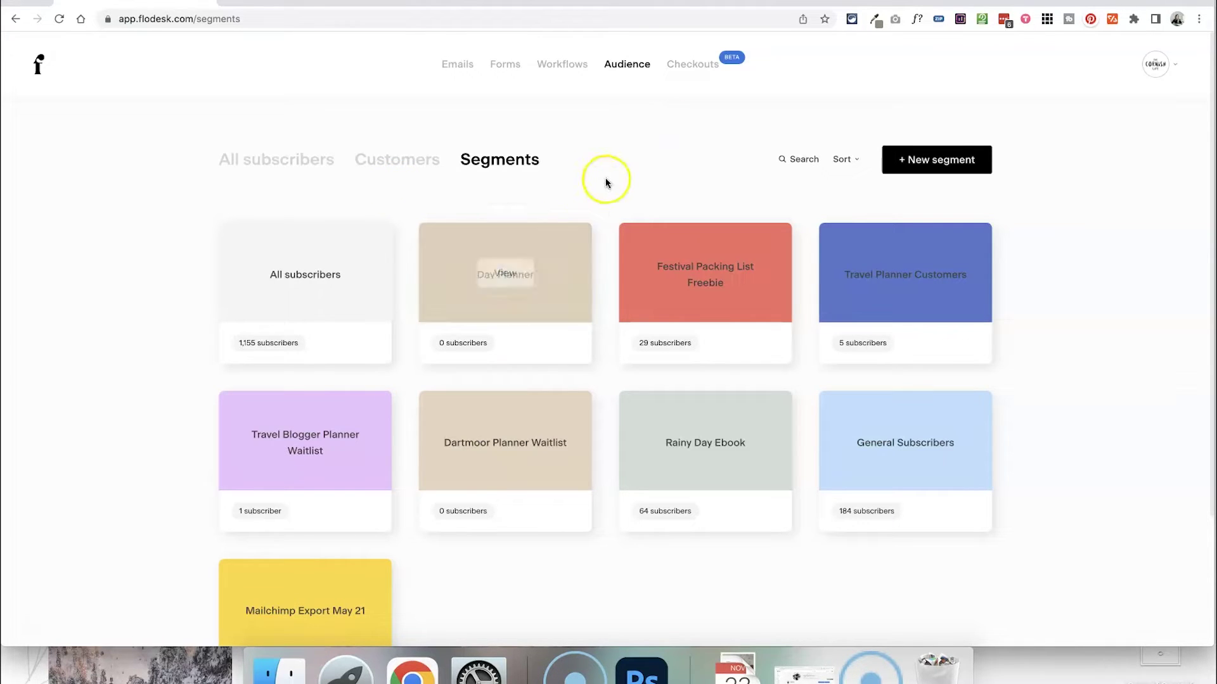
Open the checkout templates and filter by Digital product, then Education
click(691, 65)
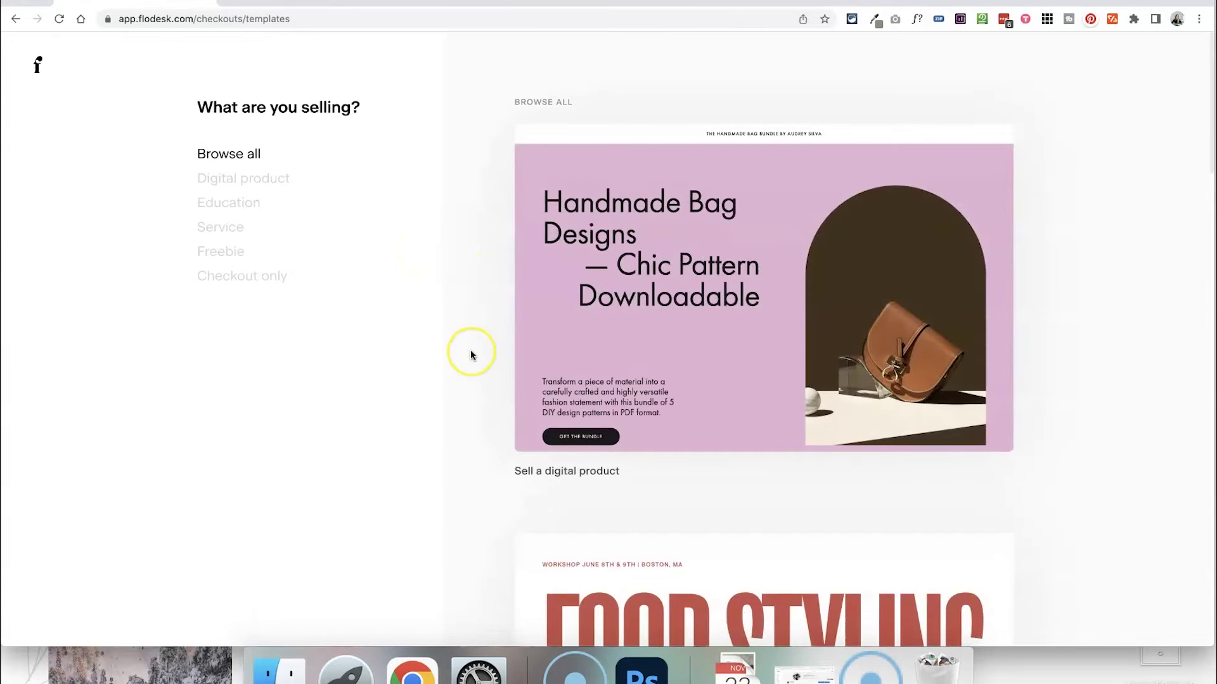
scroll(470, 352, down, 15)
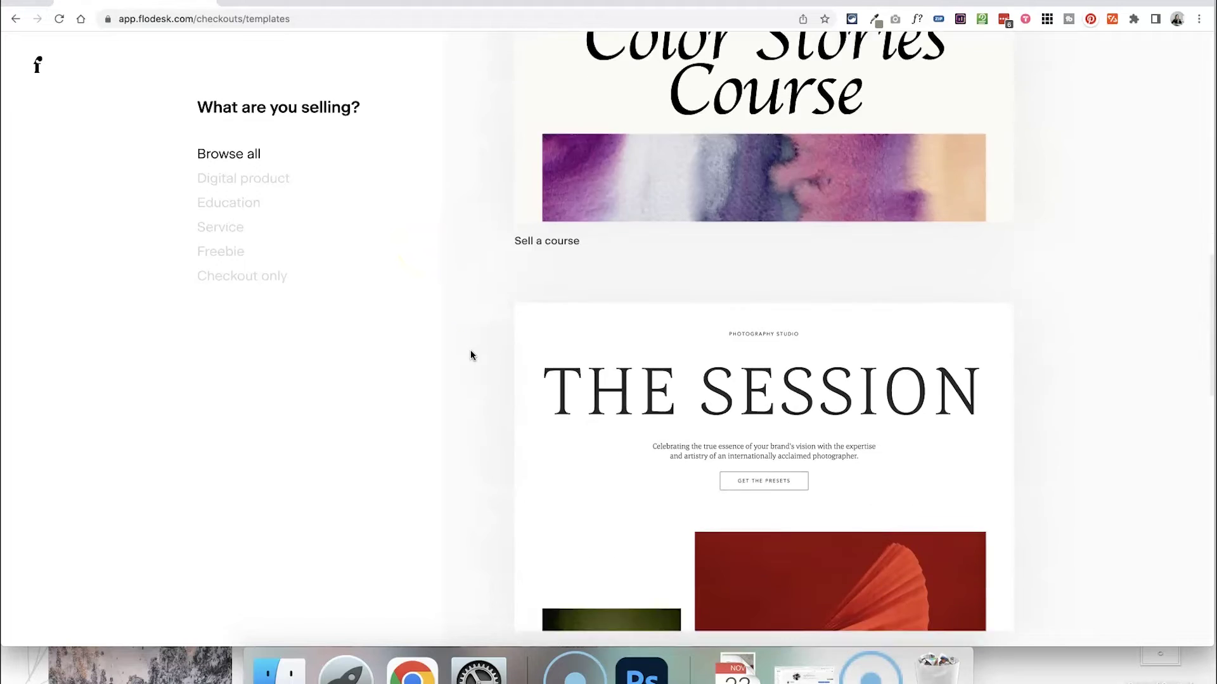
scroll(470, 355, down, 10)
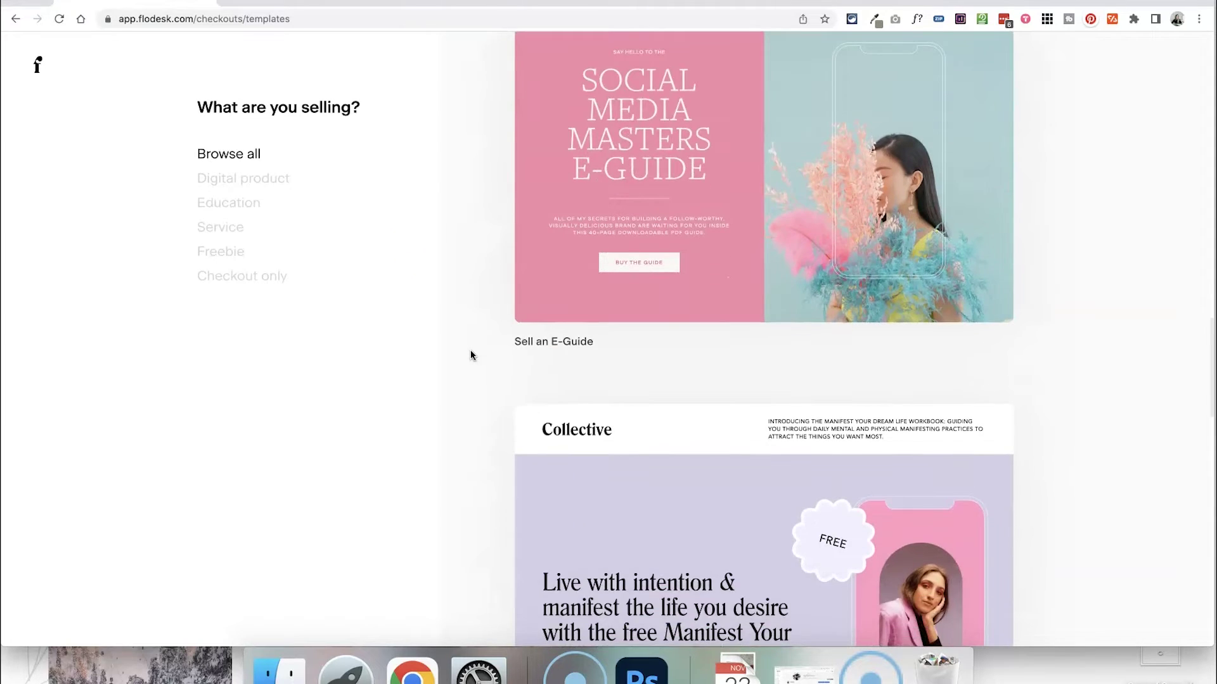
scroll(471, 353, down, 2)
scroll(470, 353, up, 3)
click(255, 185)
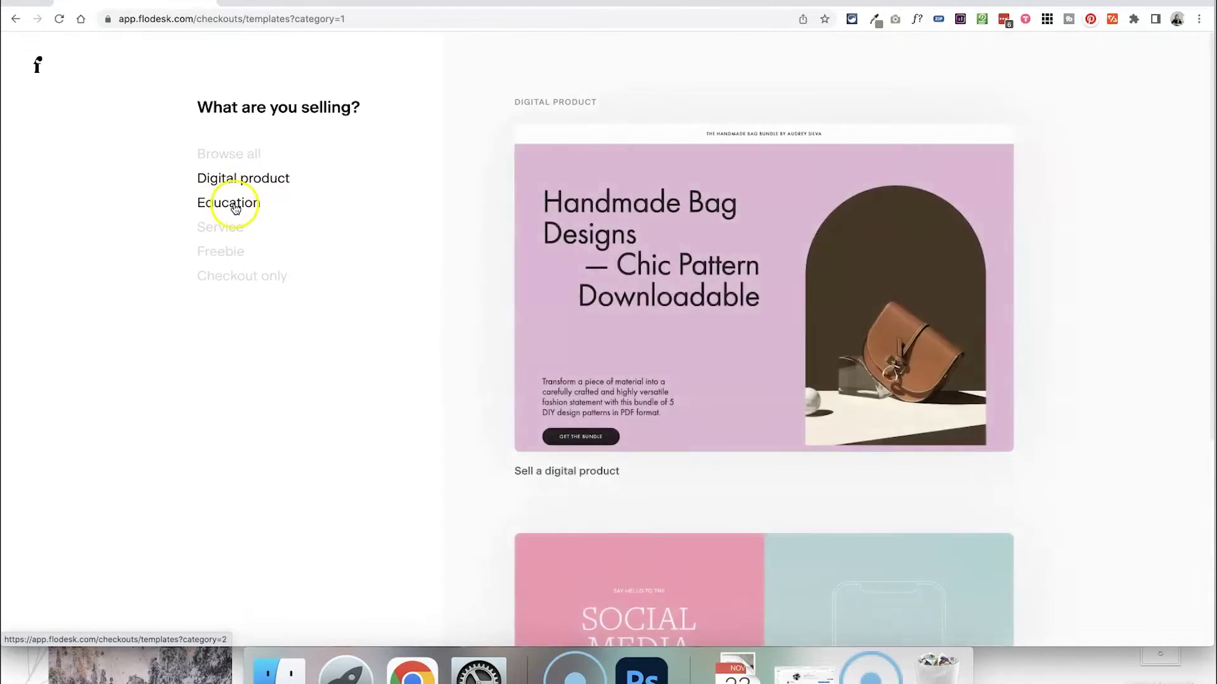
click(235, 207)
Filter templates by Service, Freebie and Checkout-only, then return to all templates
click(230, 236)
click(225, 234)
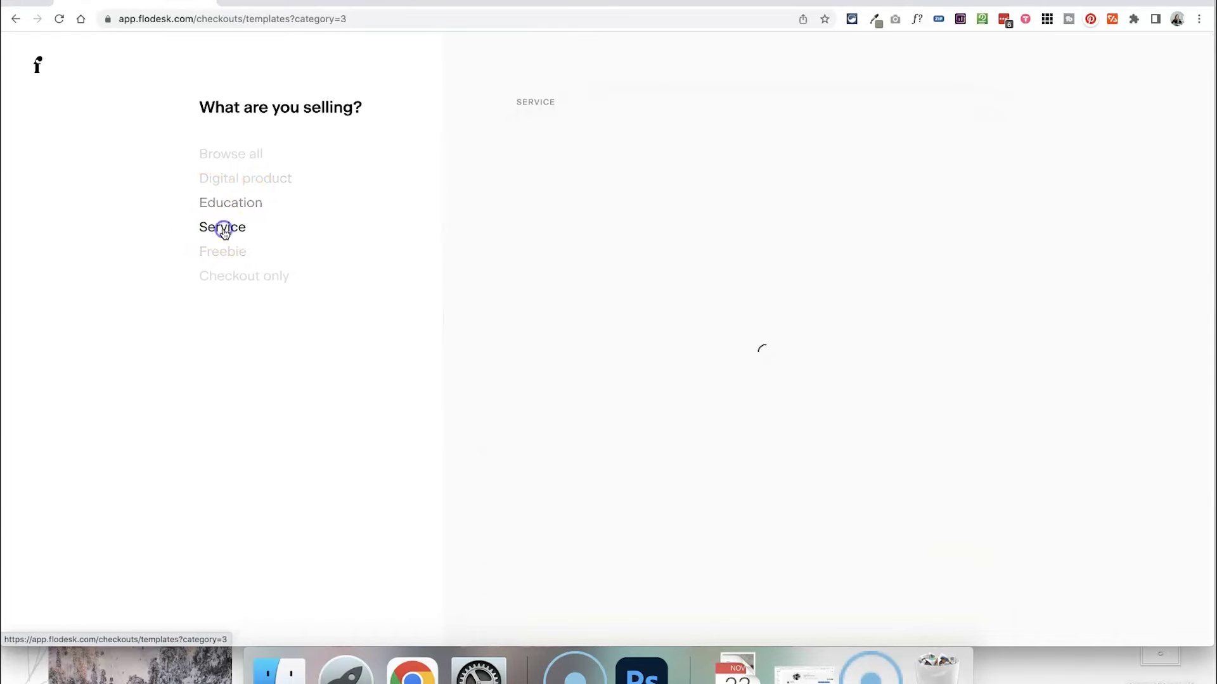
click(225, 263)
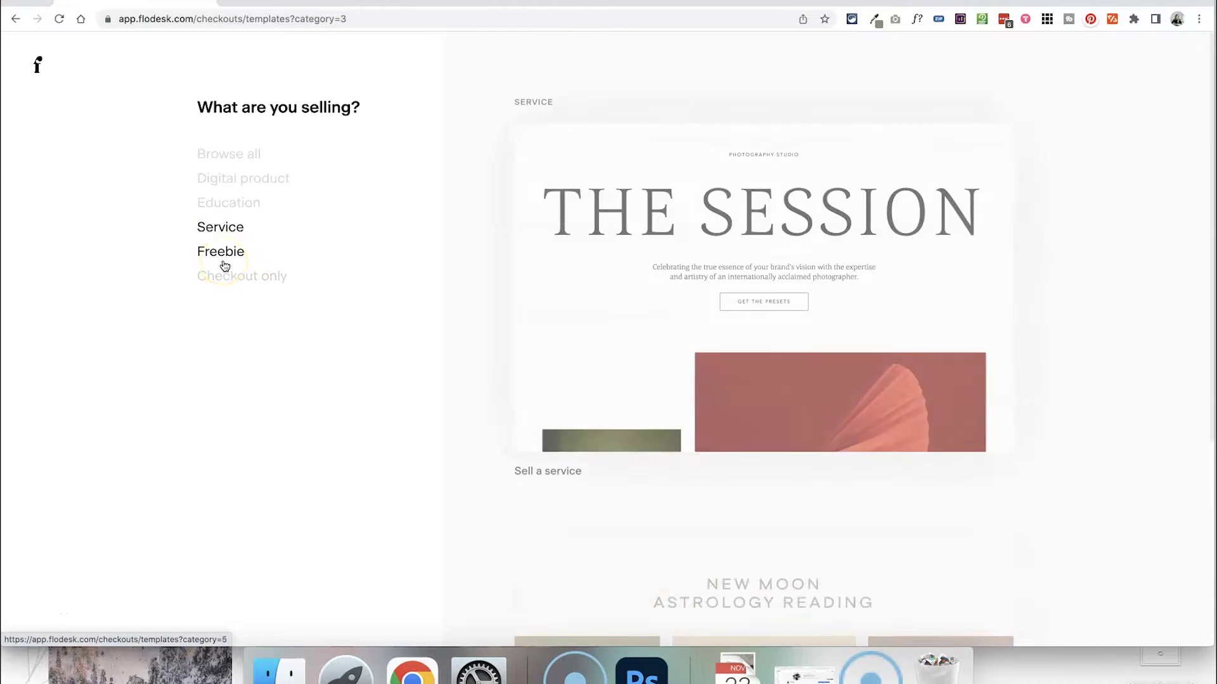
click(224, 261)
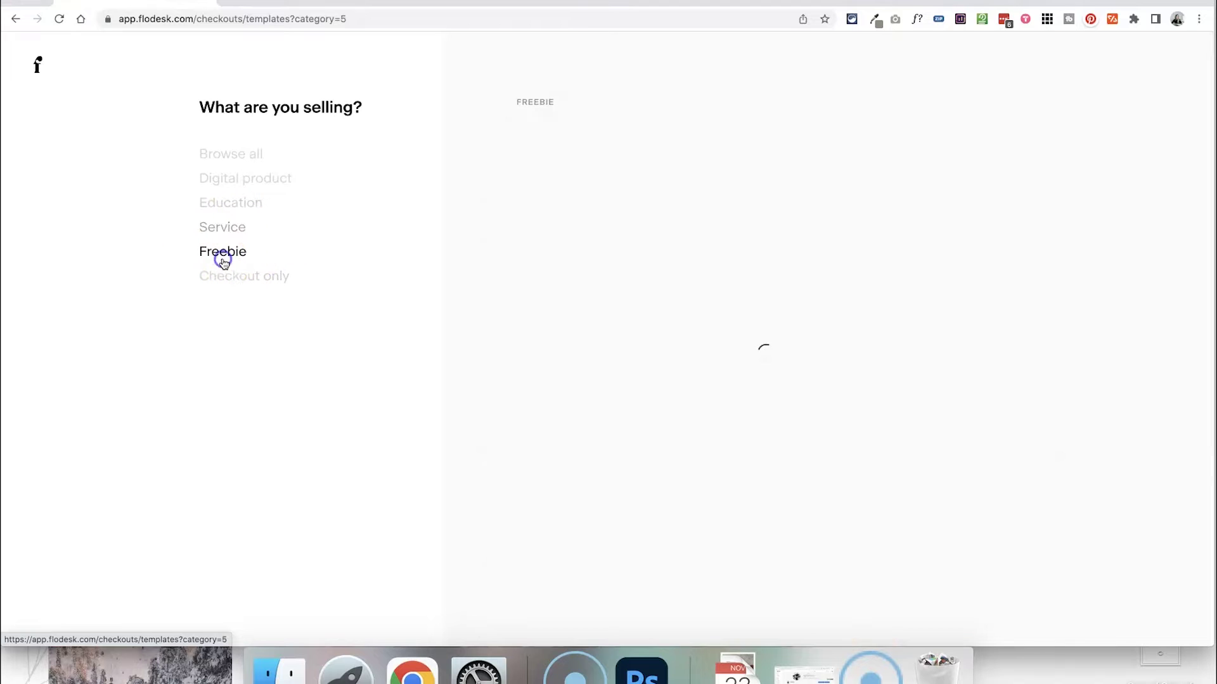
click(234, 155)
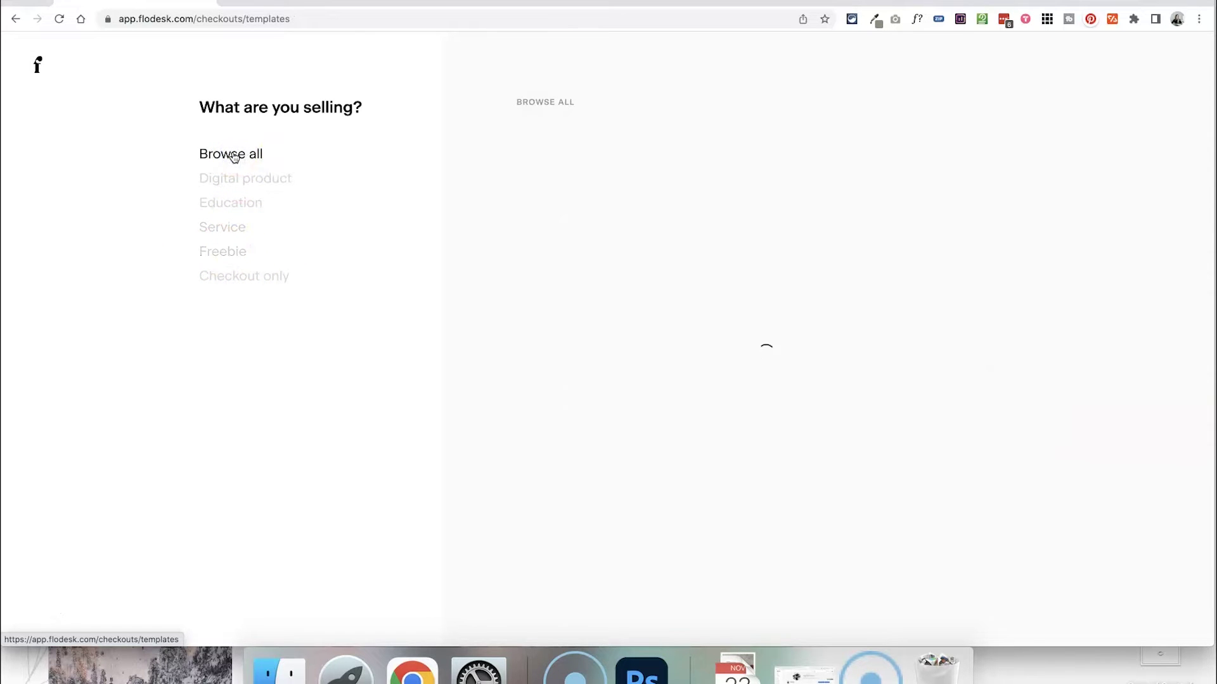
click(251, 283)
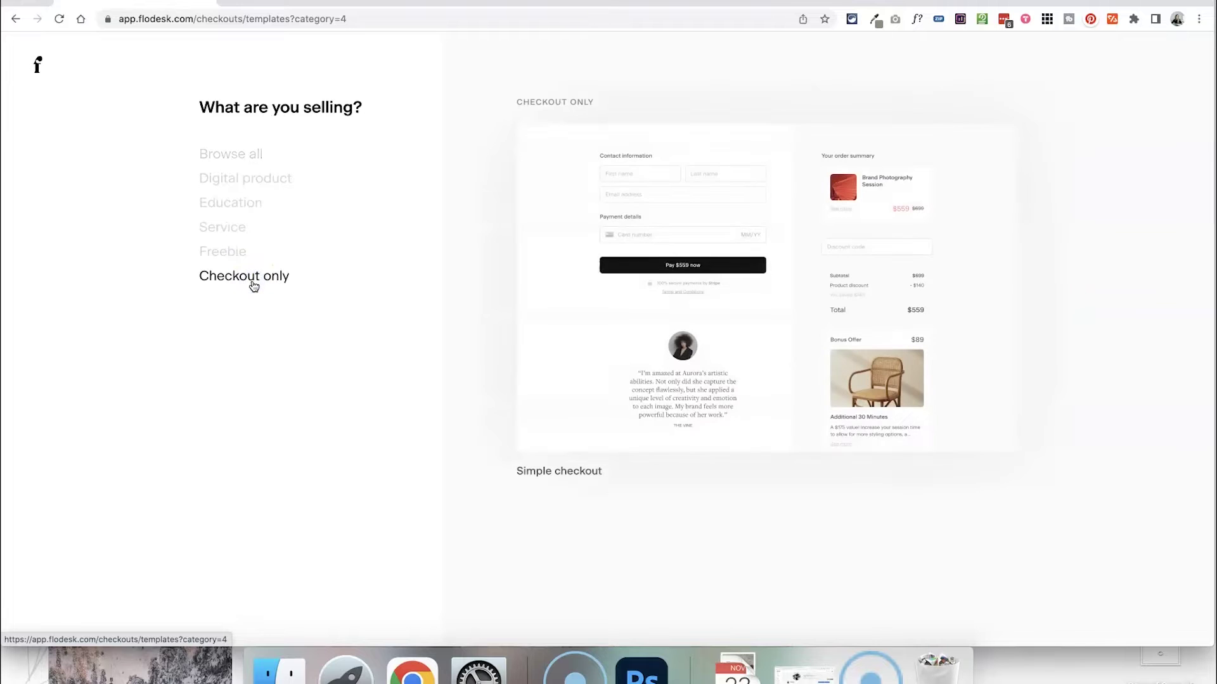
click(248, 159)
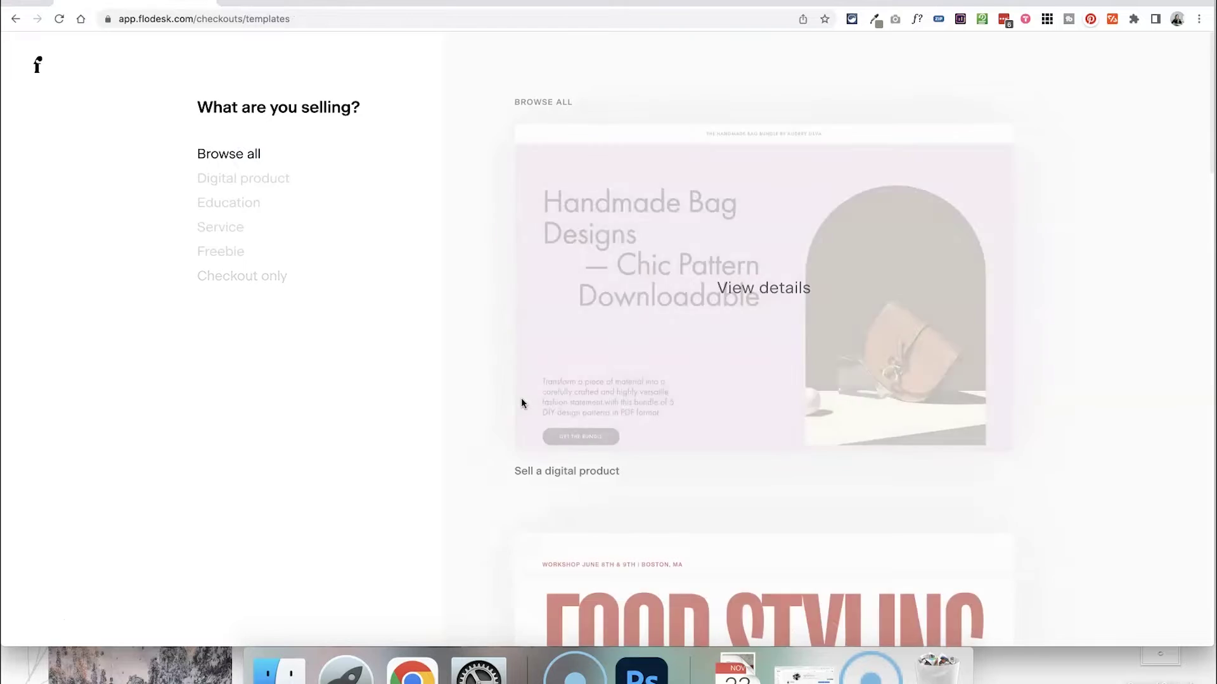
scroll(504, 462, down, 10)
scroll(505, 463, down, 10)
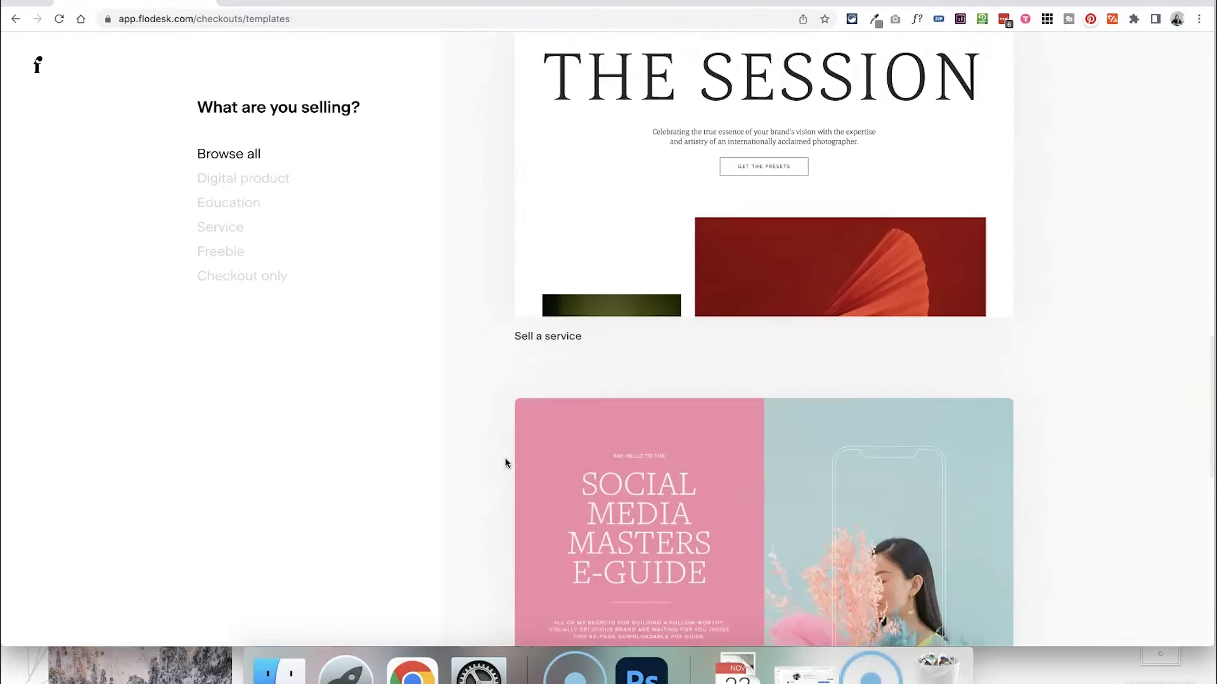
Open the Social Media Masters E-Guide template and preview its sales, checkout and delivery pages
click(774, 399)
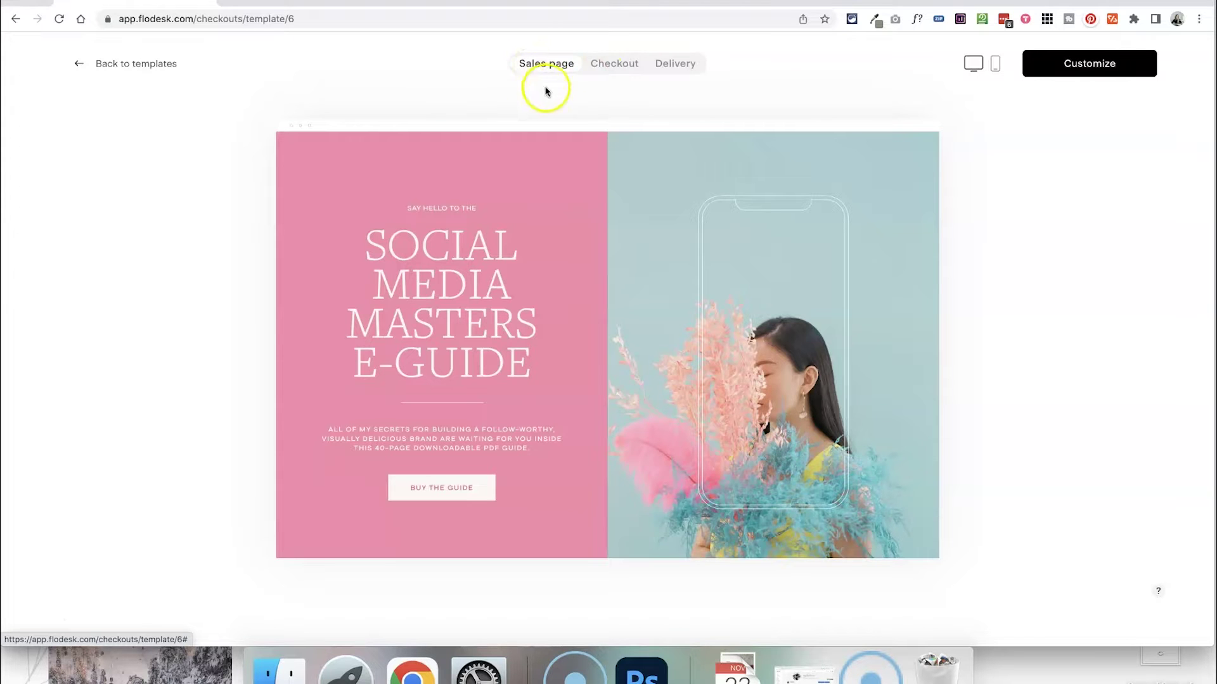
scroll(488, 359, down, 15)
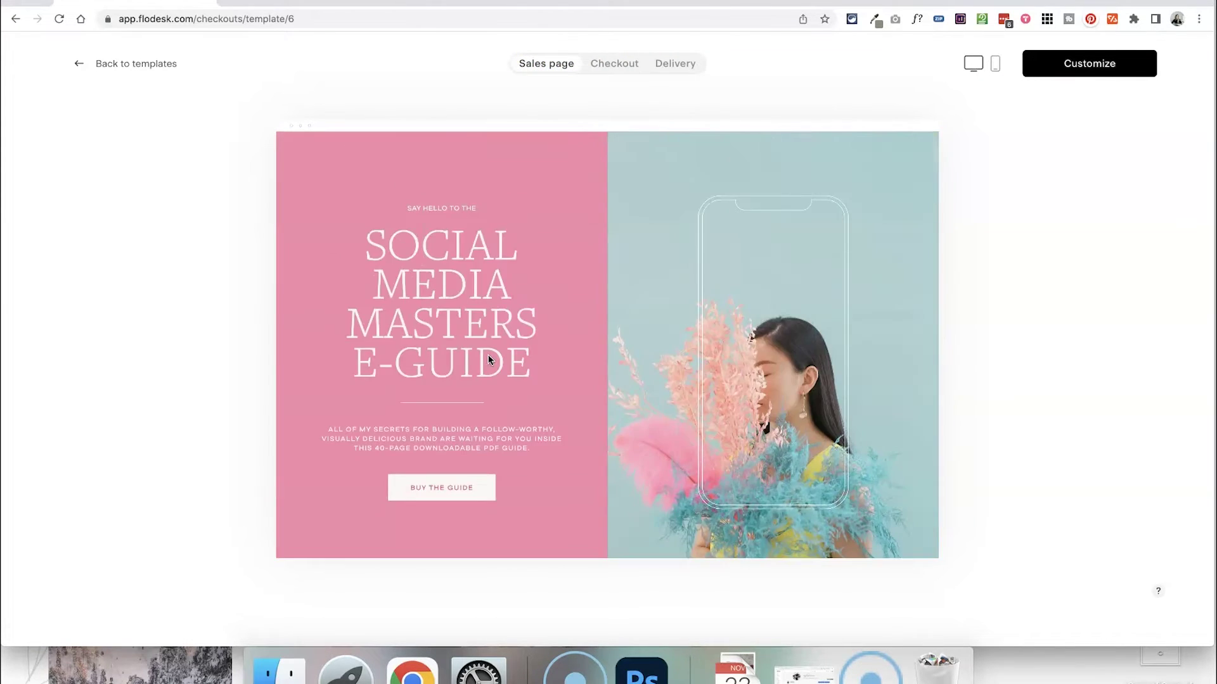
click(614, 63)
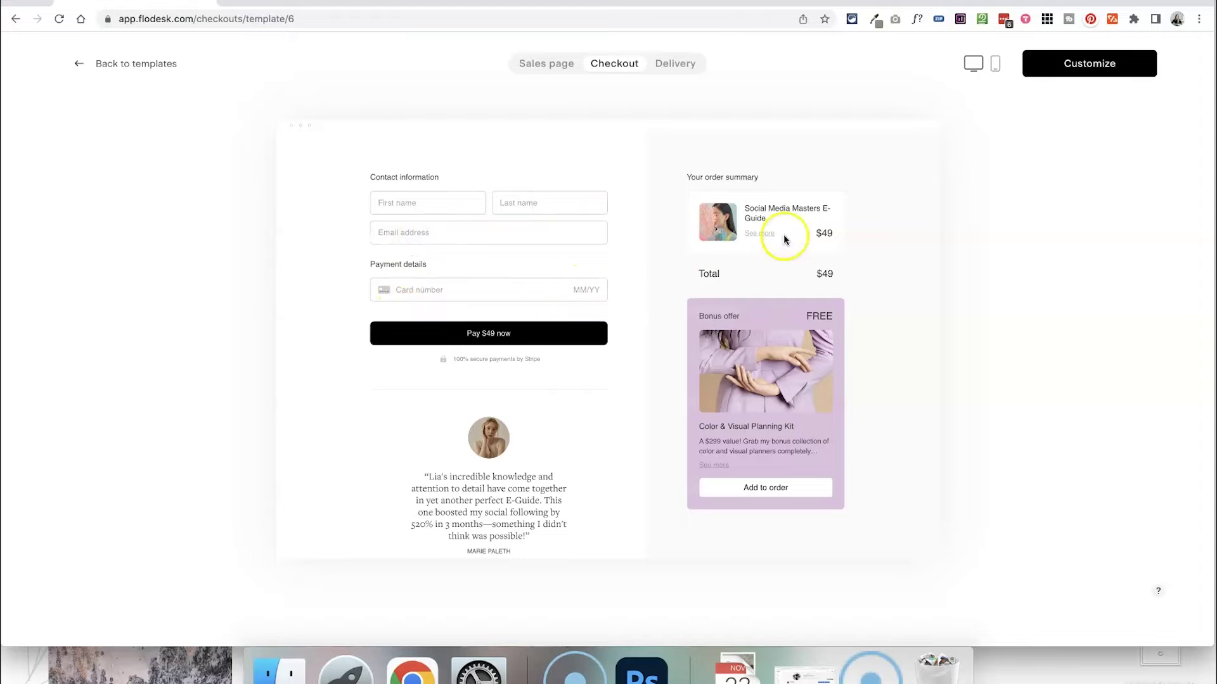
click(674, 70)
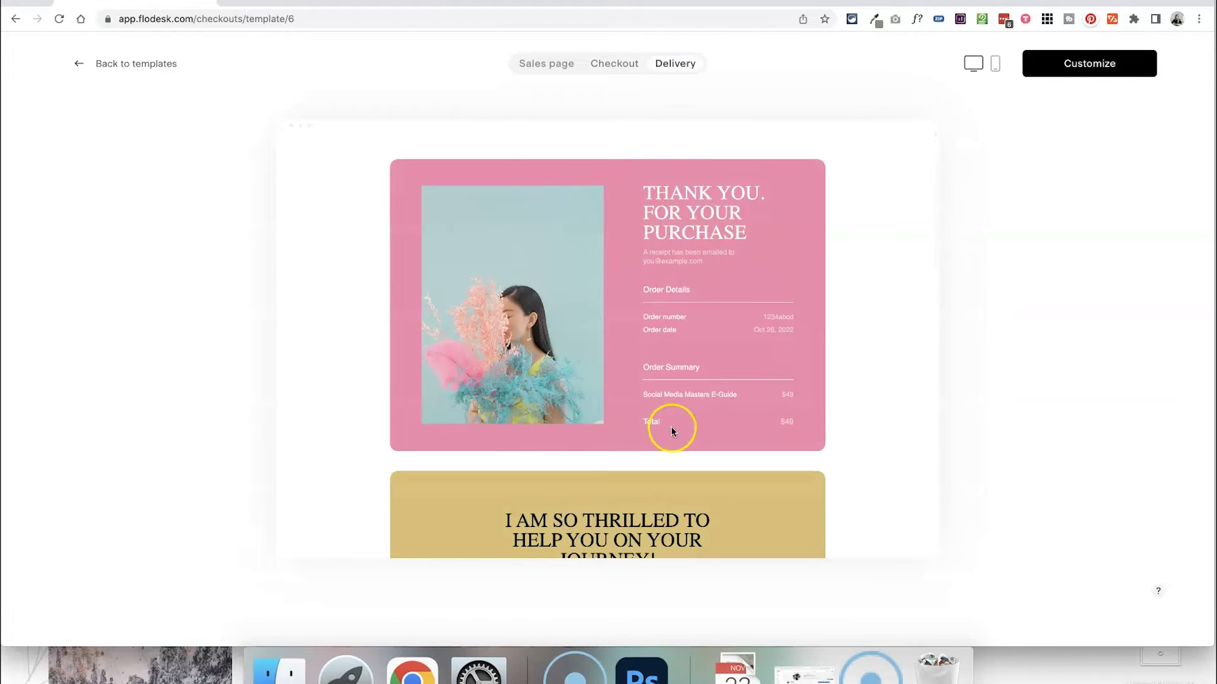
scroll(825, 411, down, 5)
scroll(806, 346, down, 4)
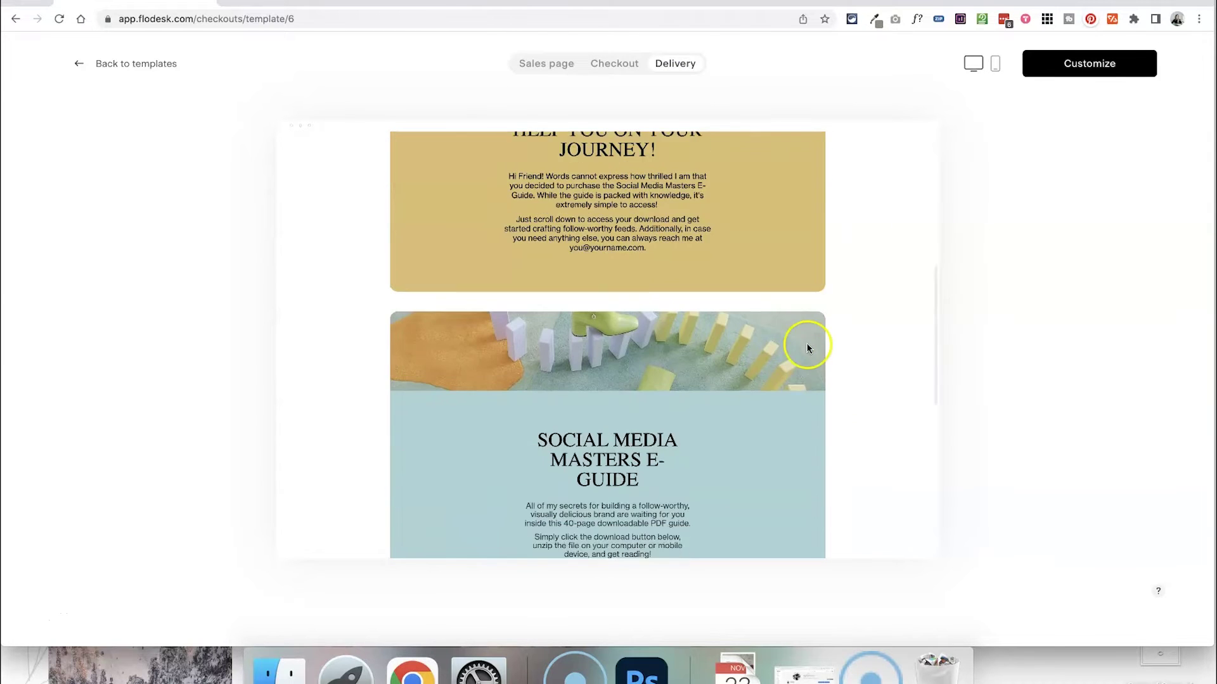
scroll(807, 348, up, 8)
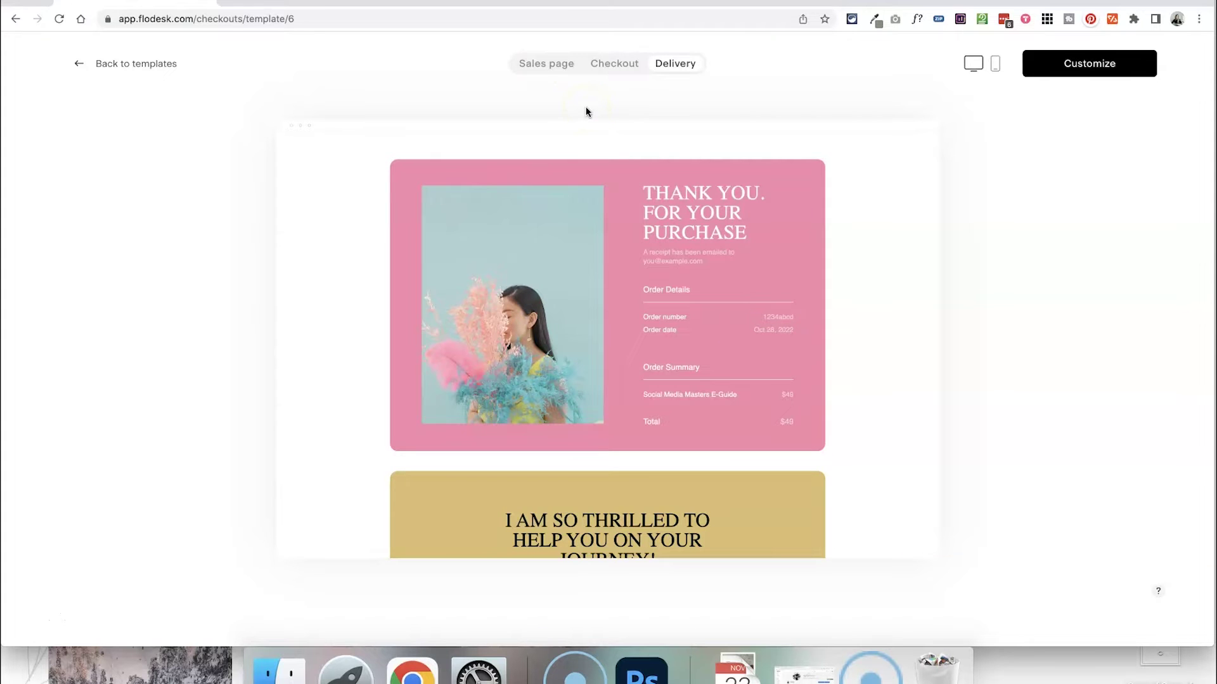
click(538, 62)
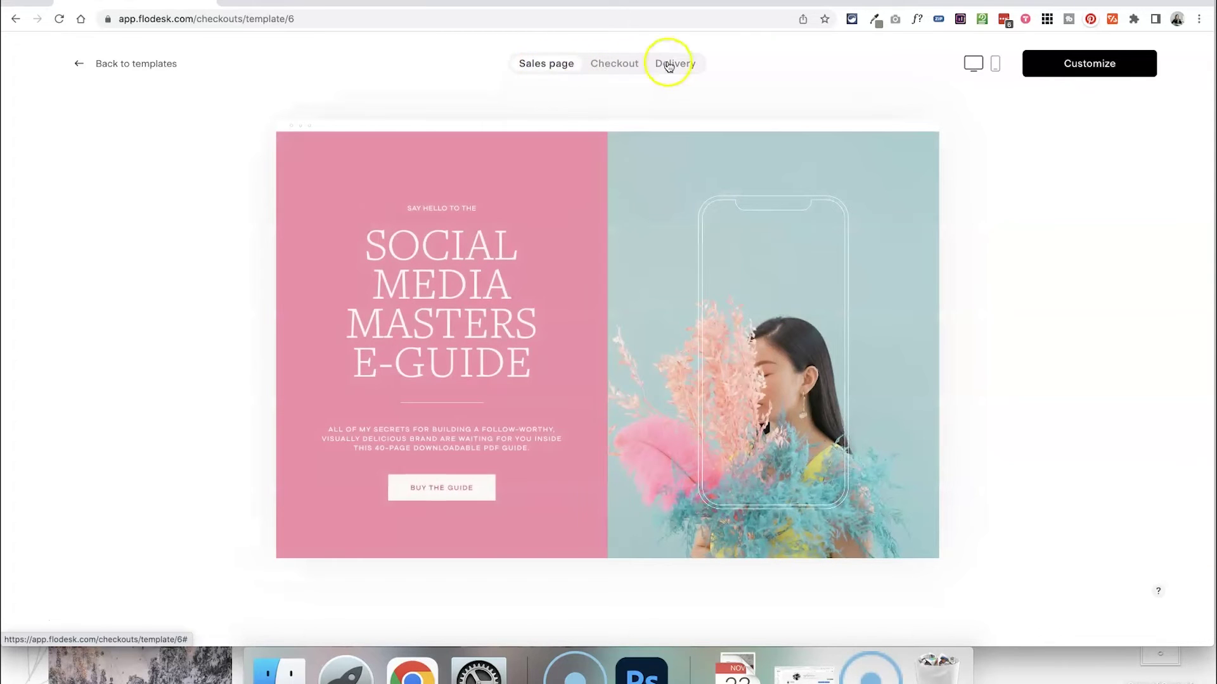
Customize the template and inspect the hero image block's settings, then close them
click(1065, 71)
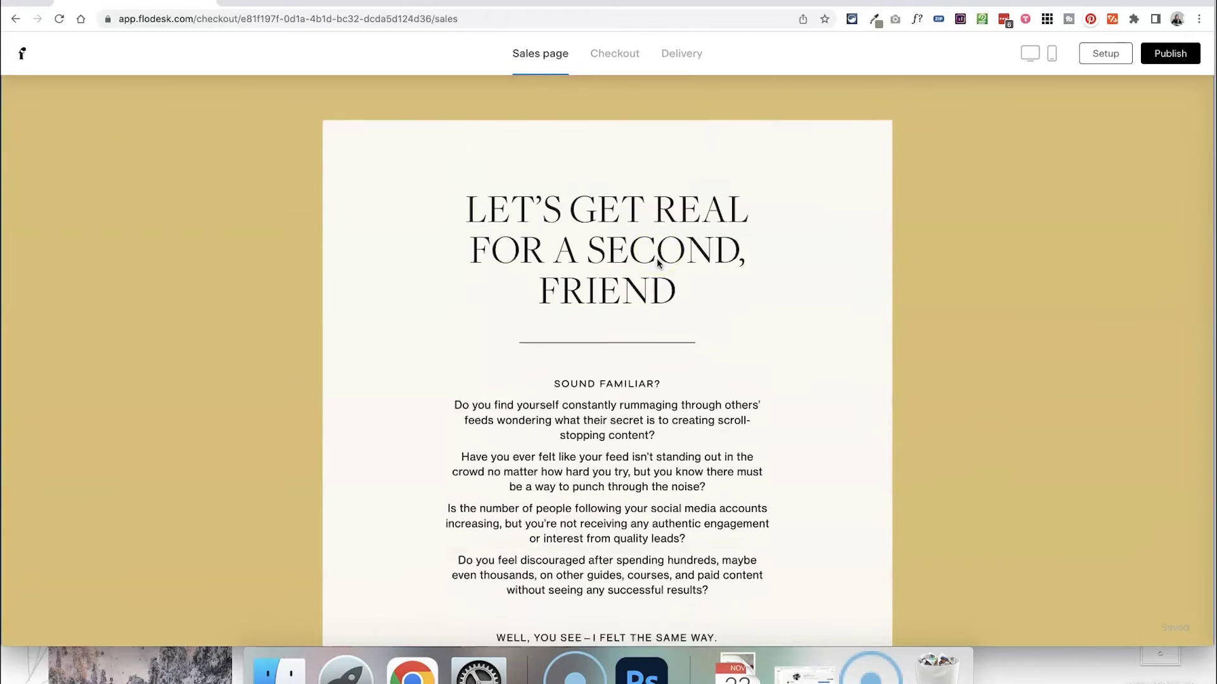
scroll(657, 257, down, 10)
click(724, 223)
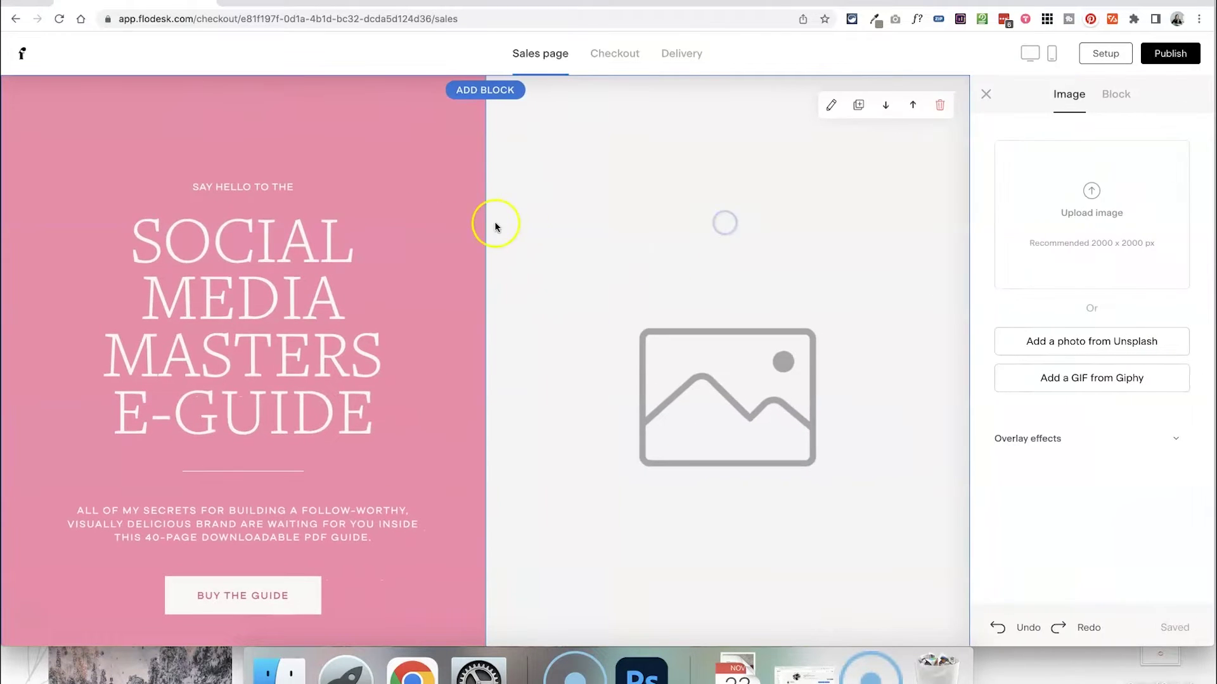
click(435, 212)
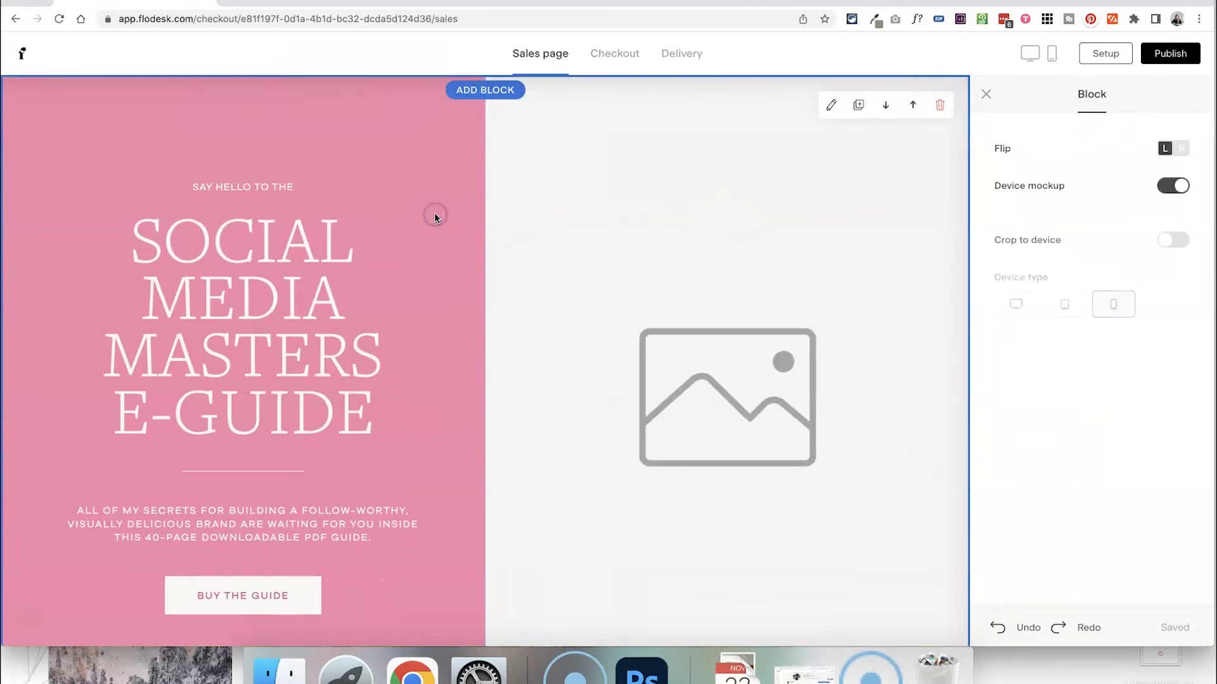
click(986, 95)
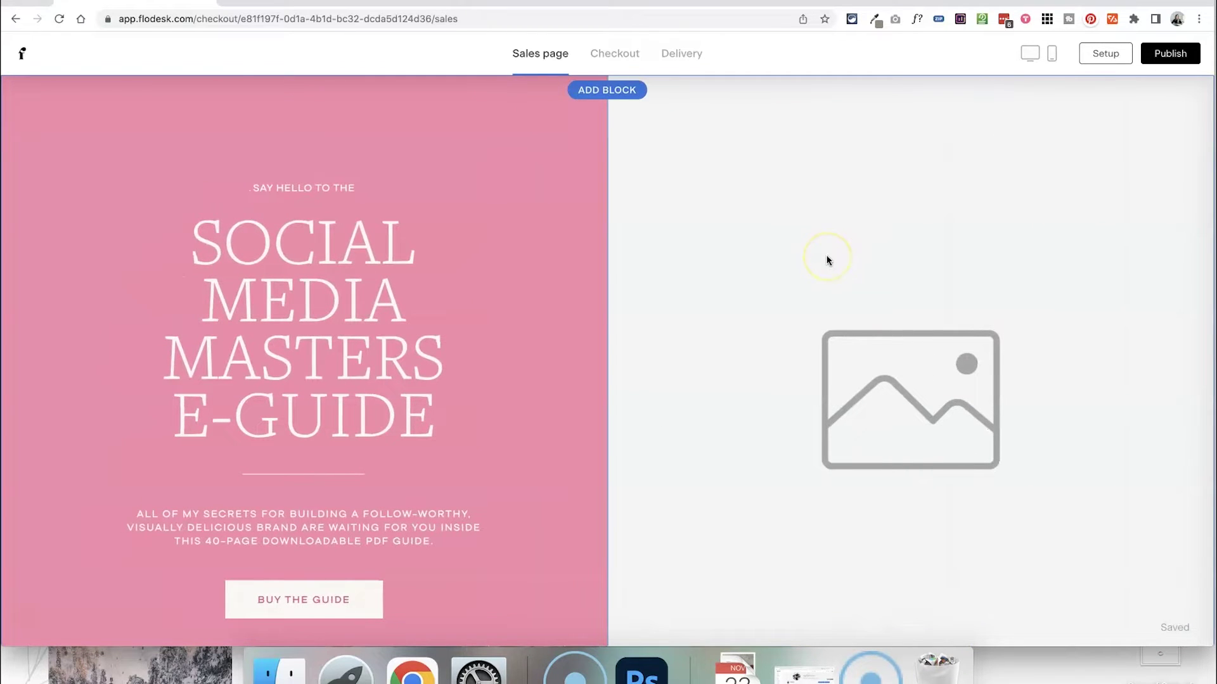
Open Setup's Product tab to review the £49 price, name and description
click(1098, 55)
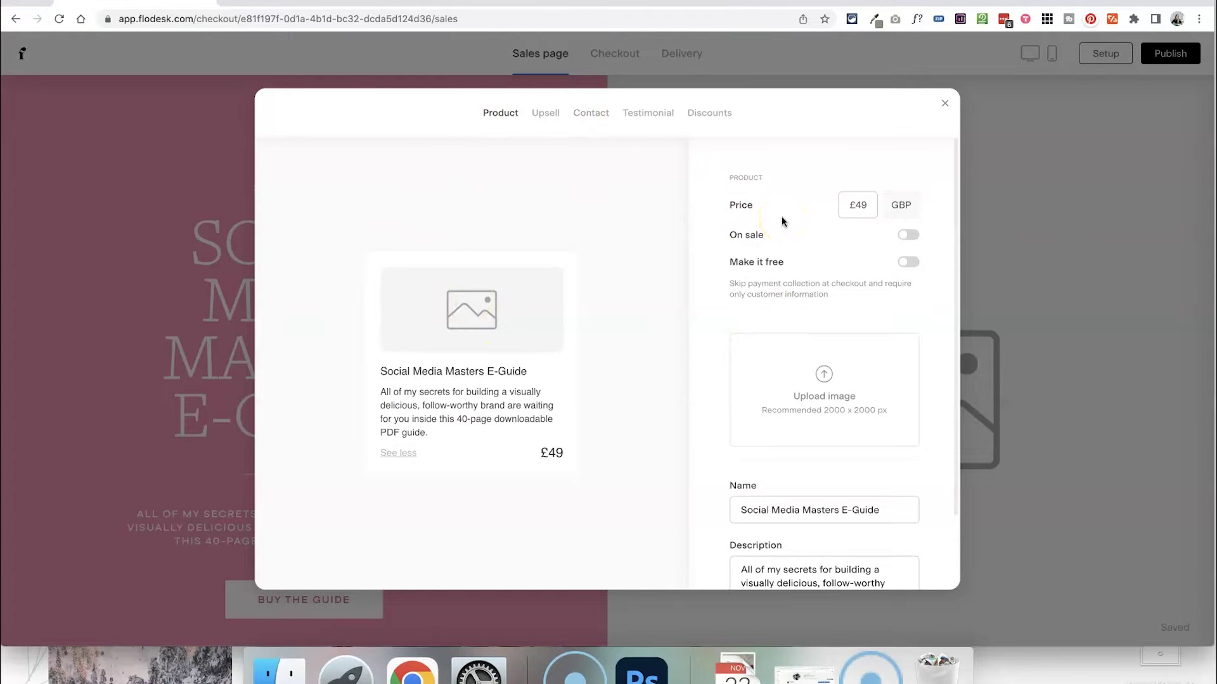
click(857, 205)
click(899, 240)
click(837, 317)
scroll(840, 342, down, 3)
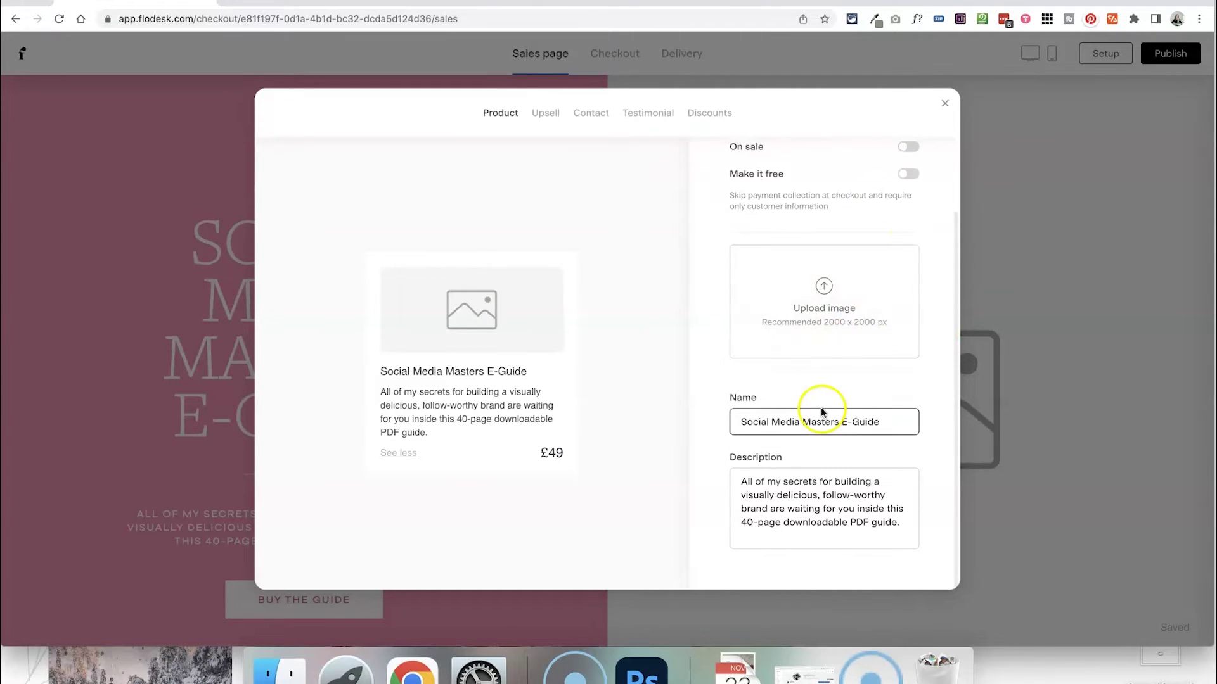
scroll(761, 430, up, 3)
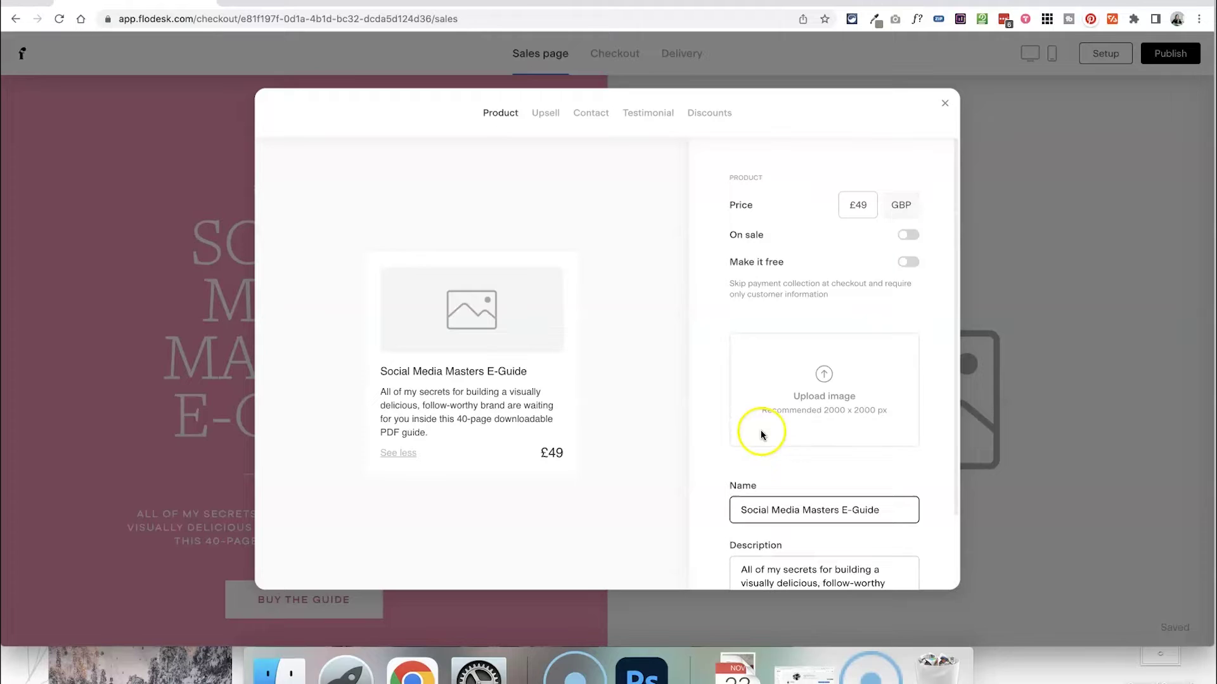
Change the product price from £49 to £10
click(863, 204)
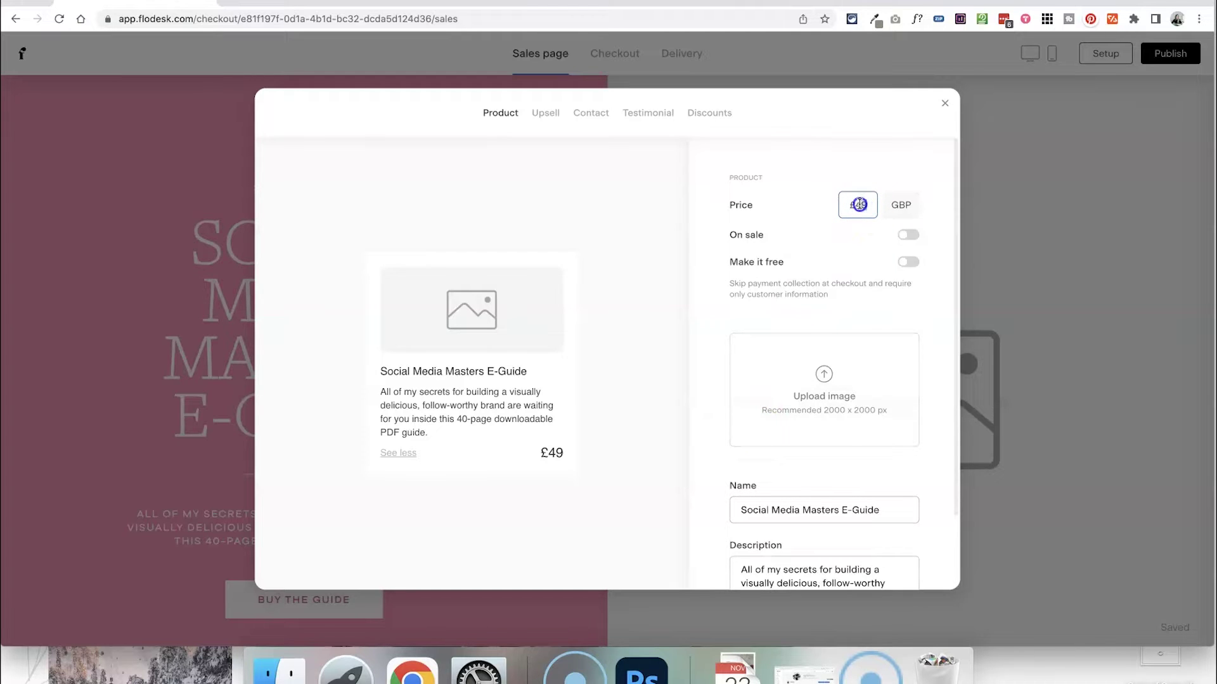
text(10)
click(722, 239)
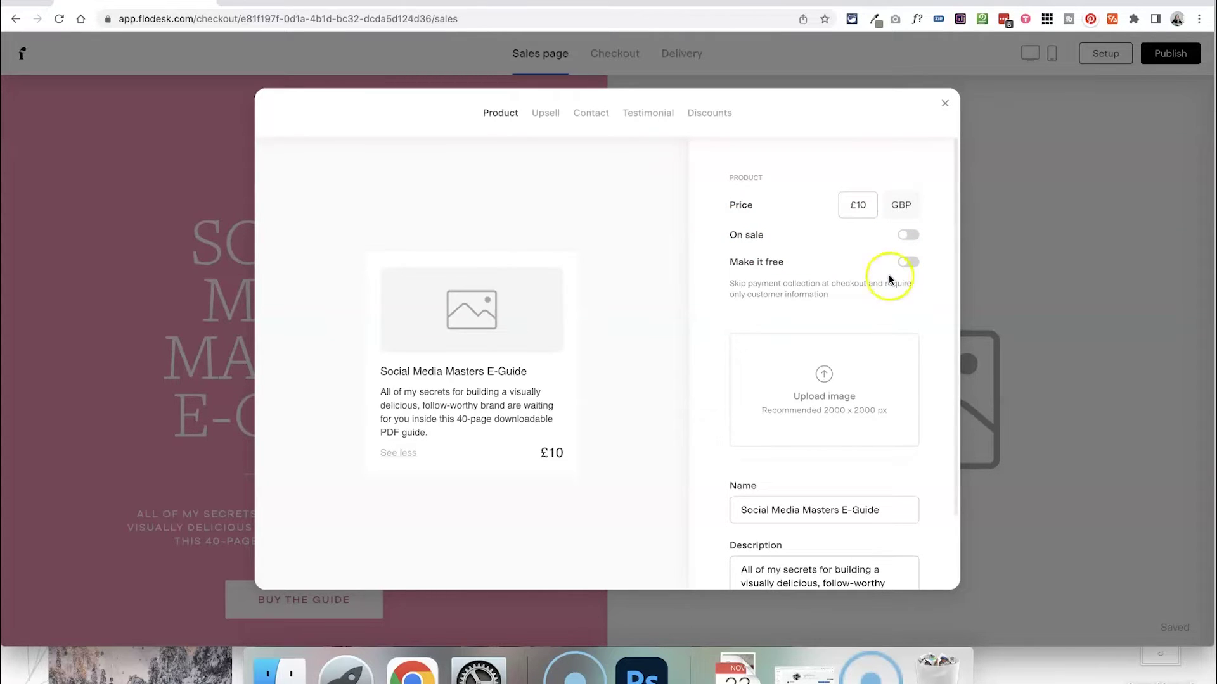
Upload DayPlanner.jpg from the Desktop as the product image
scroll(874, 291, down, 3)
click(827, 290)
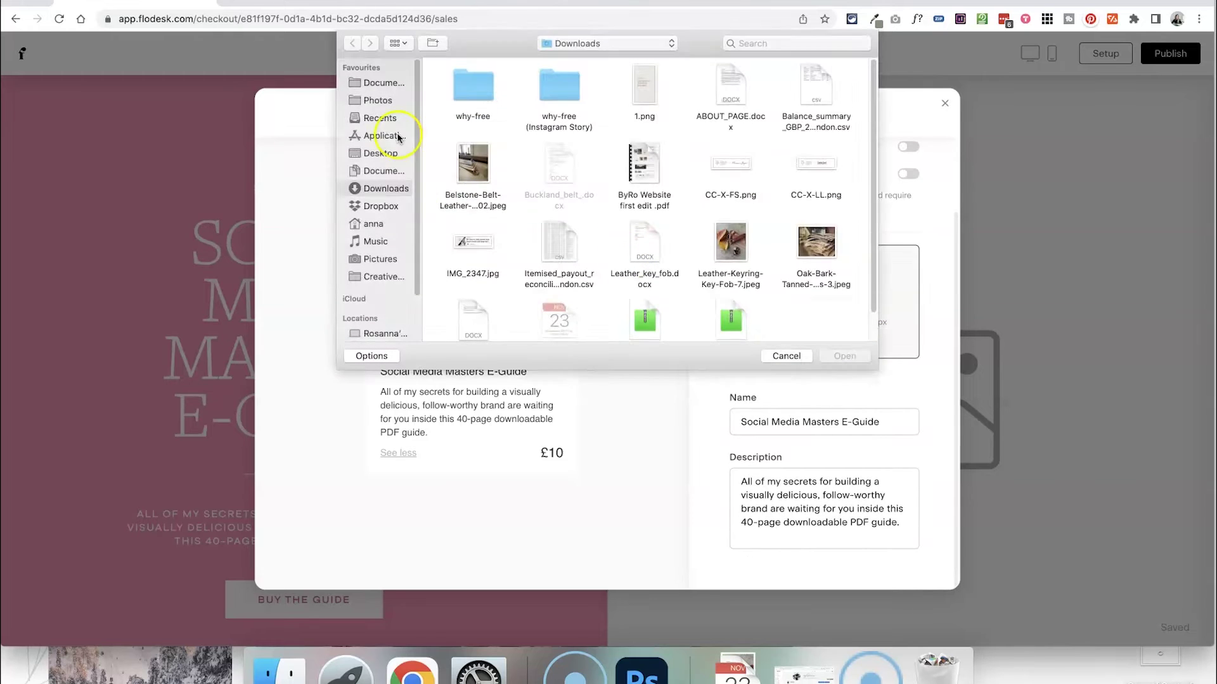
click(374, 153)
click(652, 95)
double_click(652, 95)
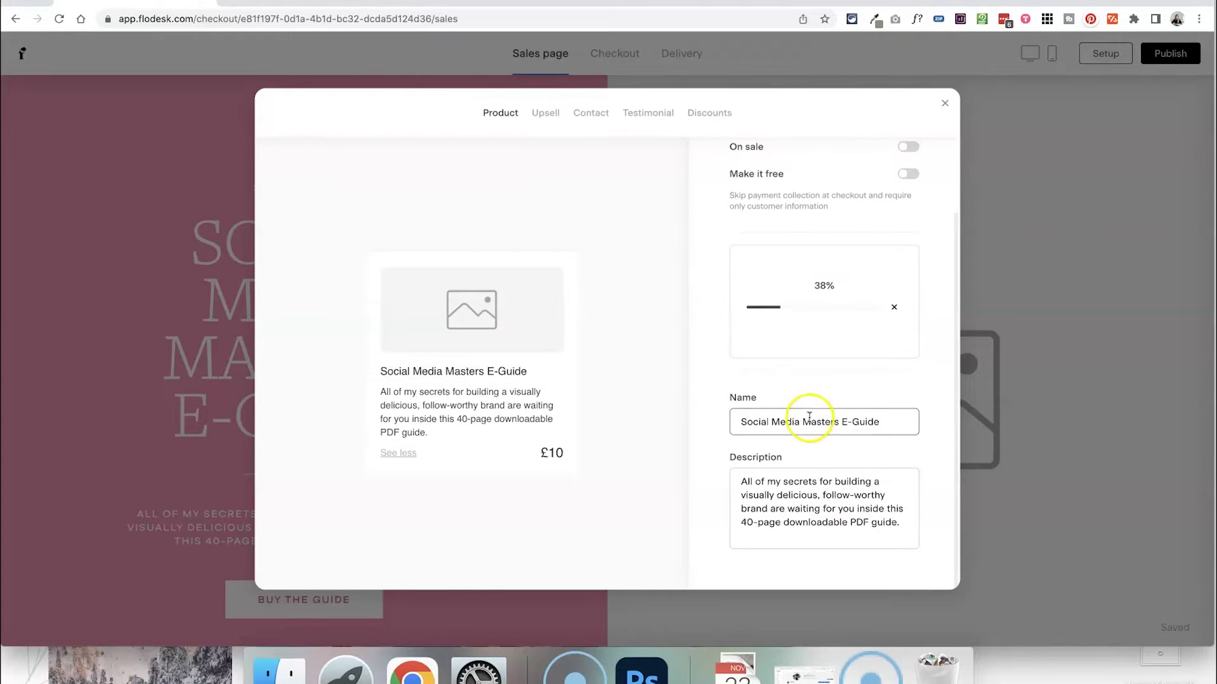
Check the Upsell tab, then the Contact tab's weekly-newsletter opt-in message
click(545, 113)
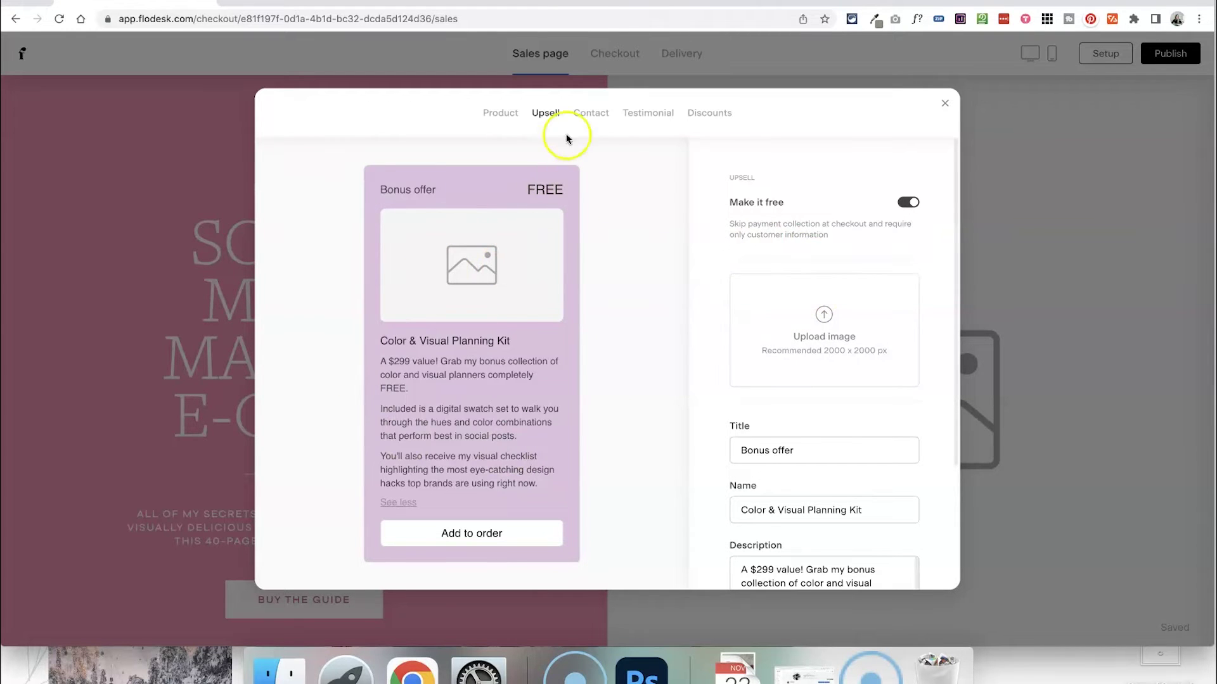
click(584, 122)
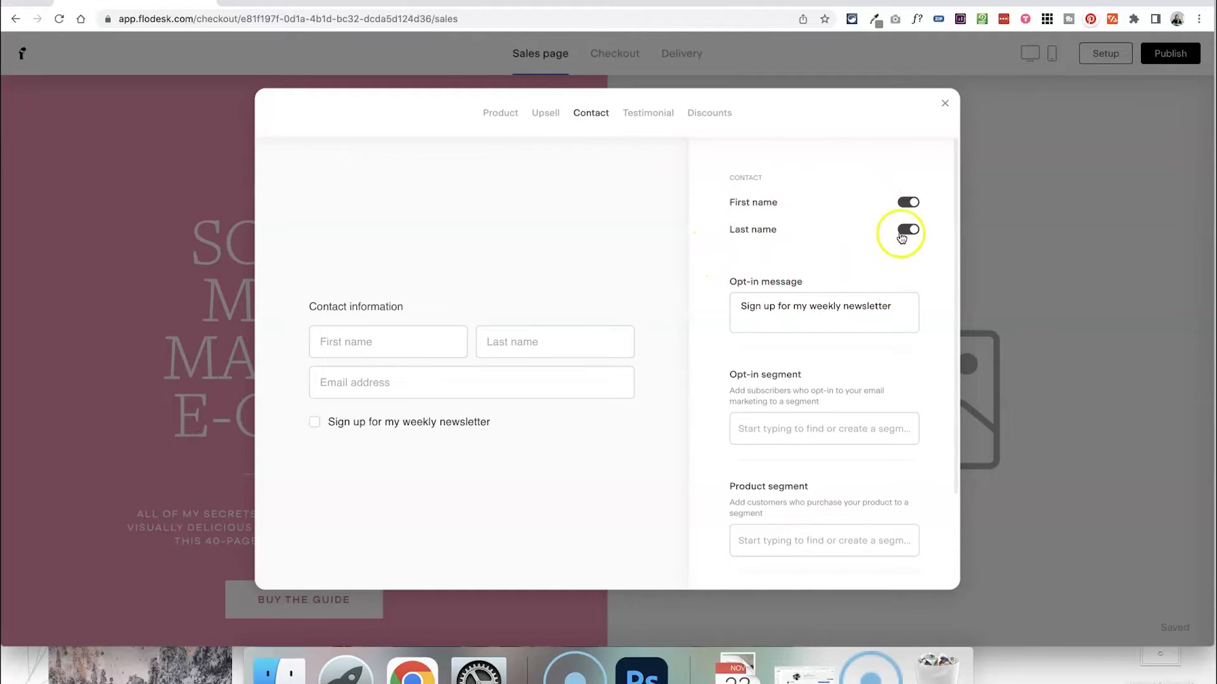
scroll(839, 264, down, 2)
click(839, 261)
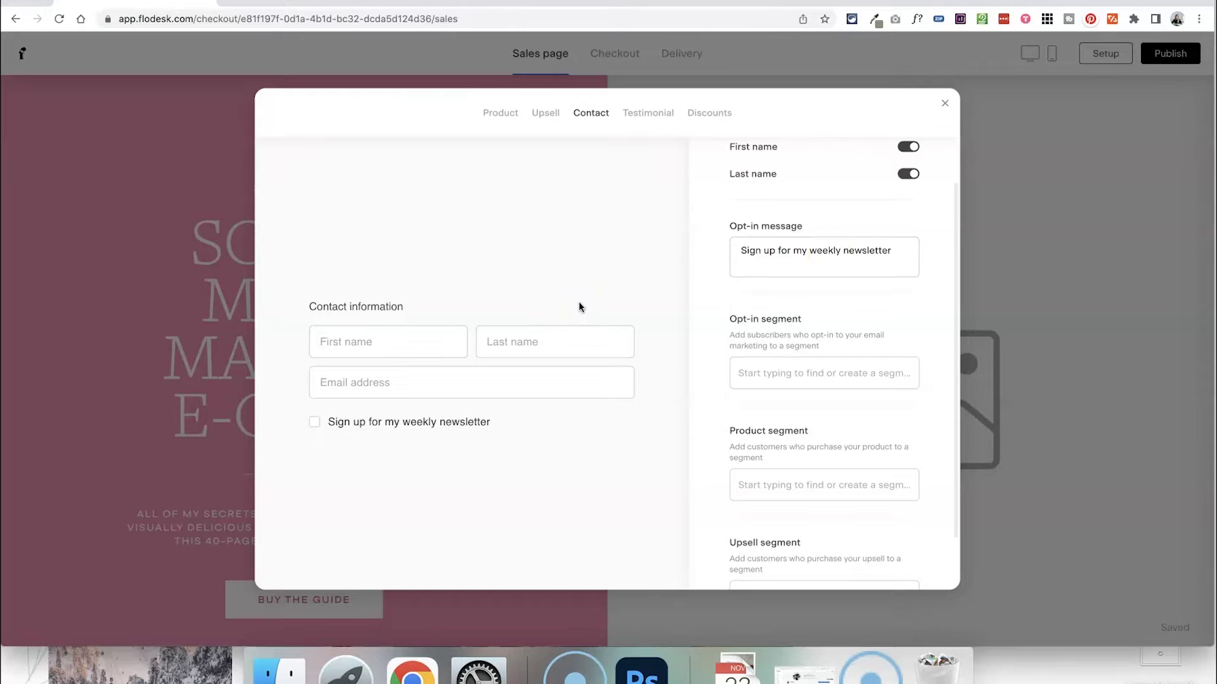
Set the product segment so buyers are added to Day Planner
click(781, 486)
scroll(772, 465, down, 1)
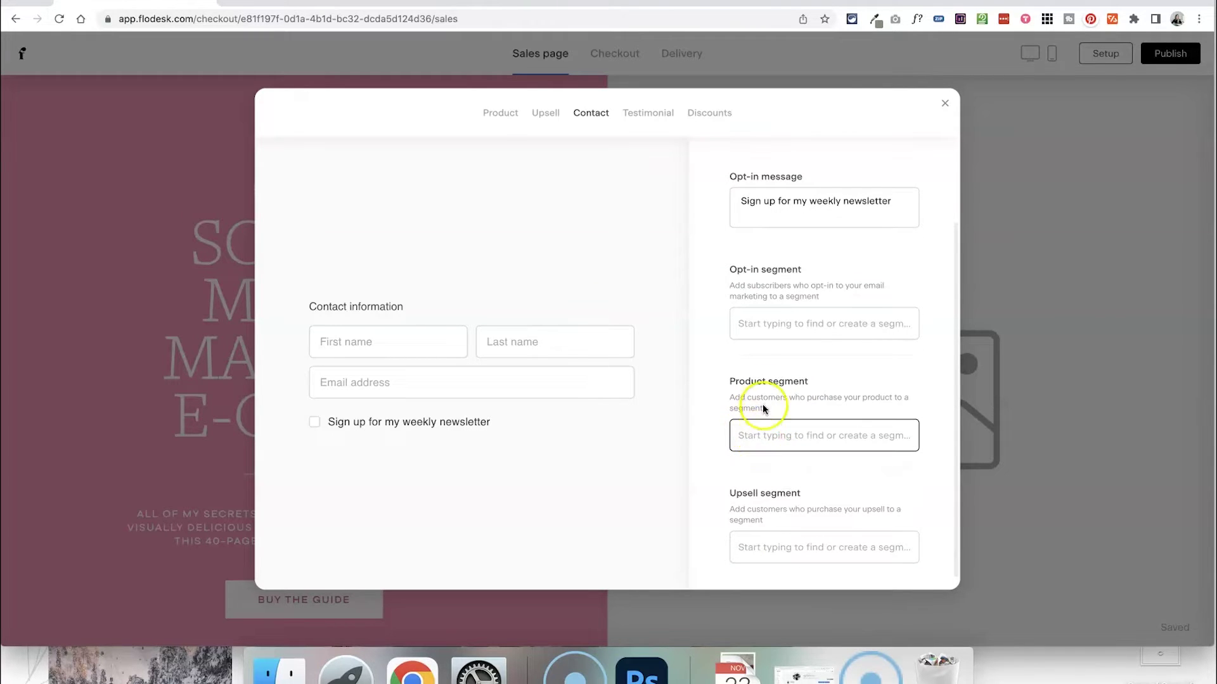
click(796, 406)
click(754, 436)
click(772, 483)
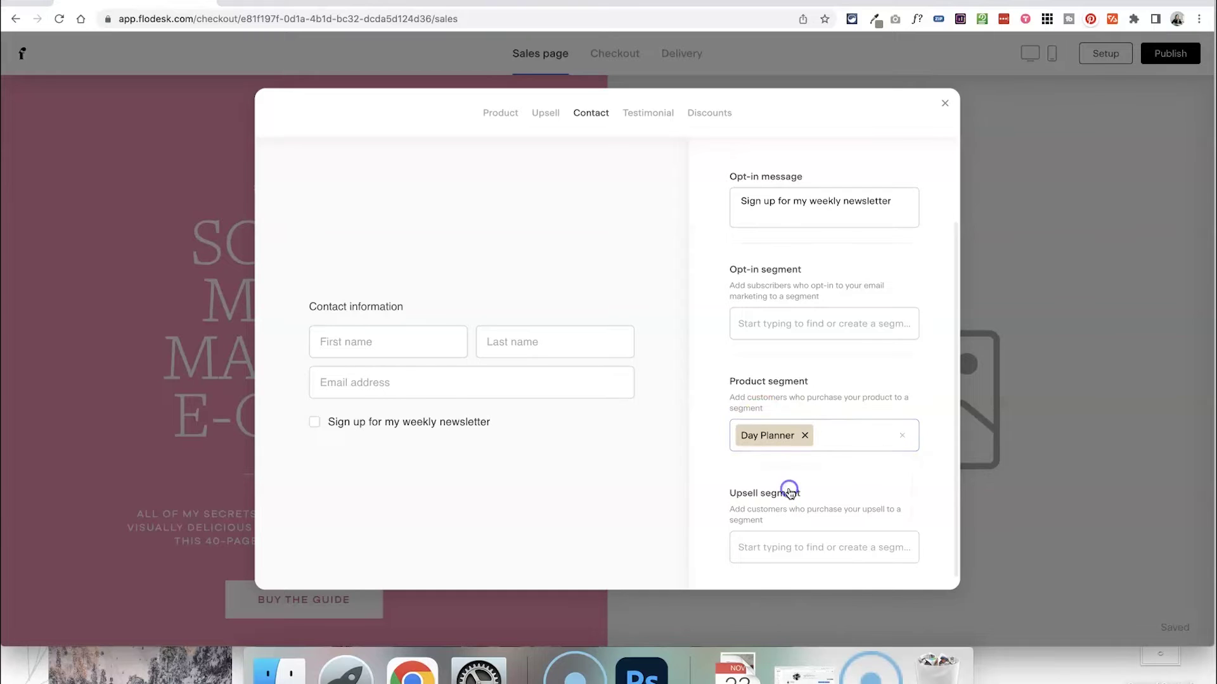
Set the opt-in segment so newsletter sign-ups go to General Subscribers
scroll(723, 350, up, 1)
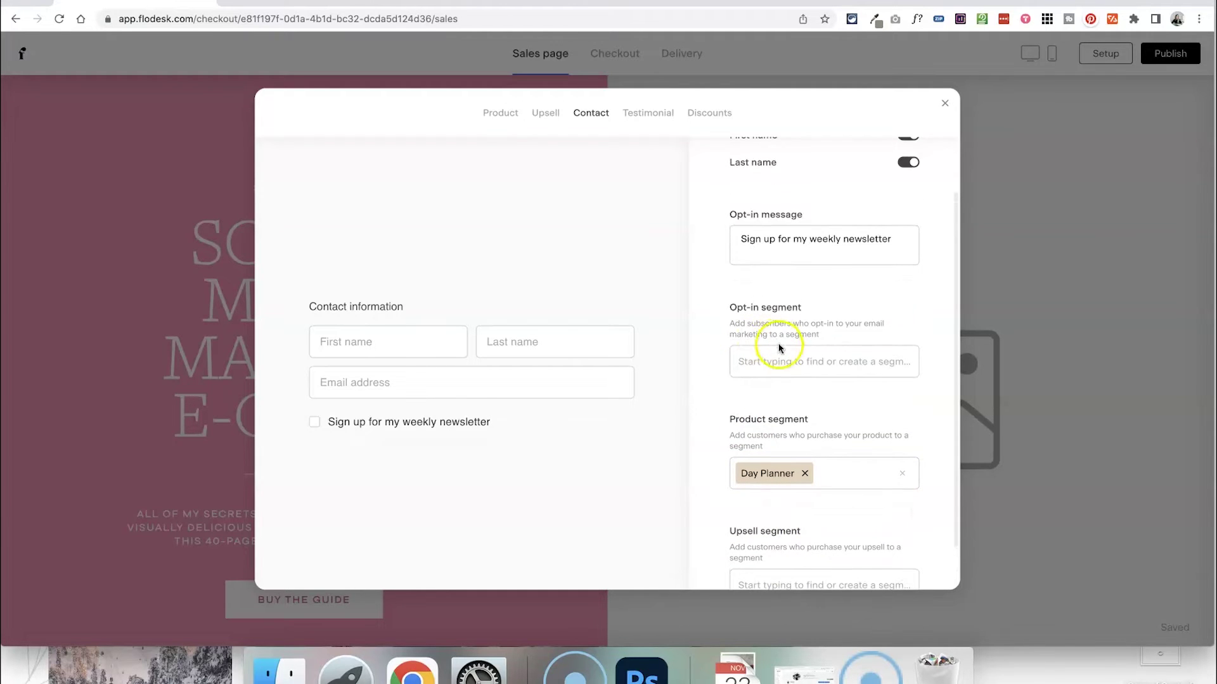
click(774, 366)
click(801, 383)
click(774, 363)
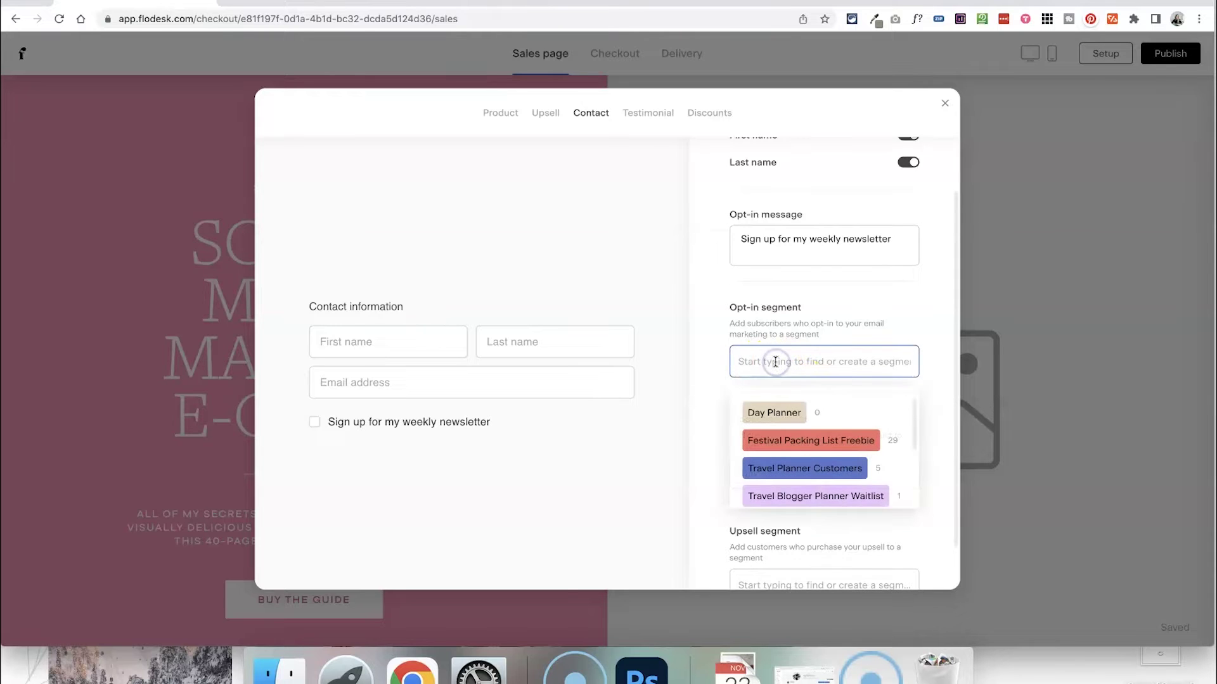
scroll(828, 456, down, 5)
scroll(832, 456, up, 1)
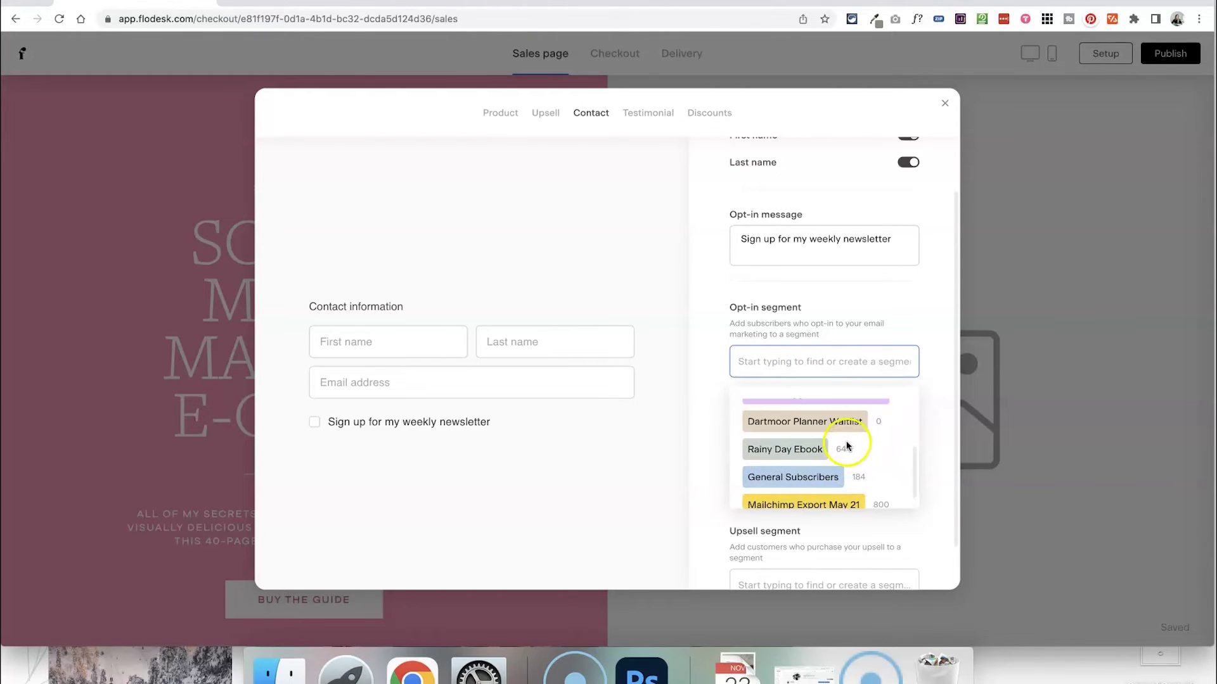
click(824, 483)
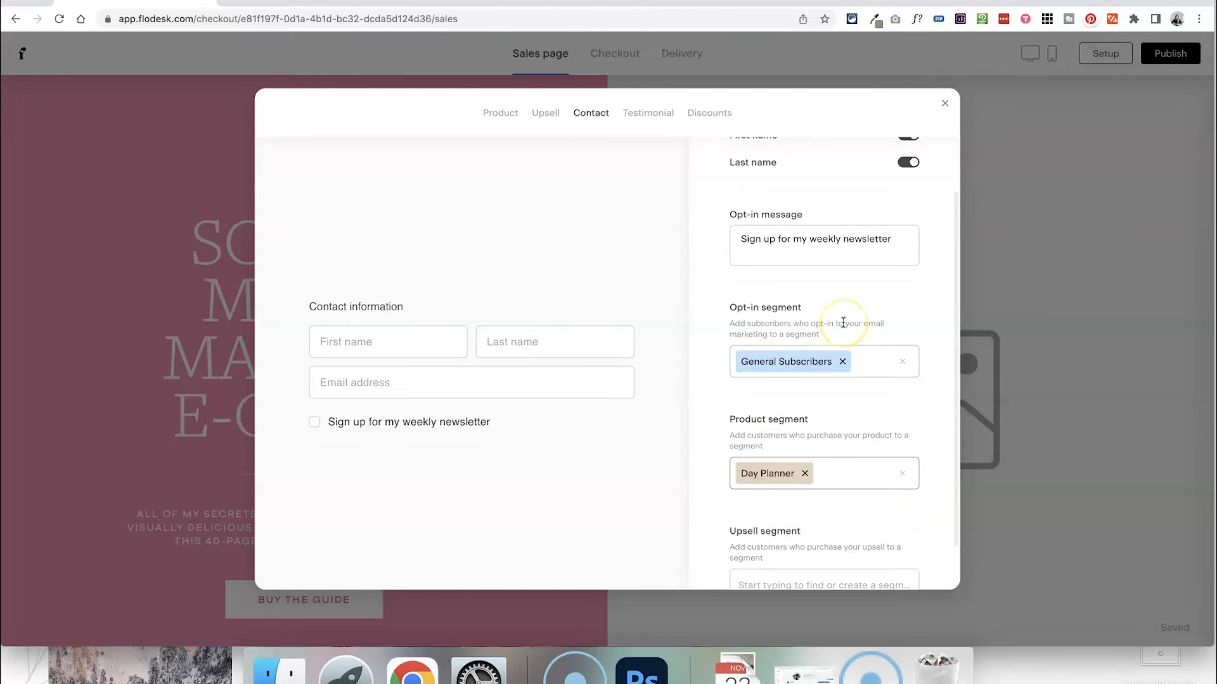
scroll(841, 322, up, 1)
click(739, 272)
click(847, 278)
scroll(869, 340, down, 2)
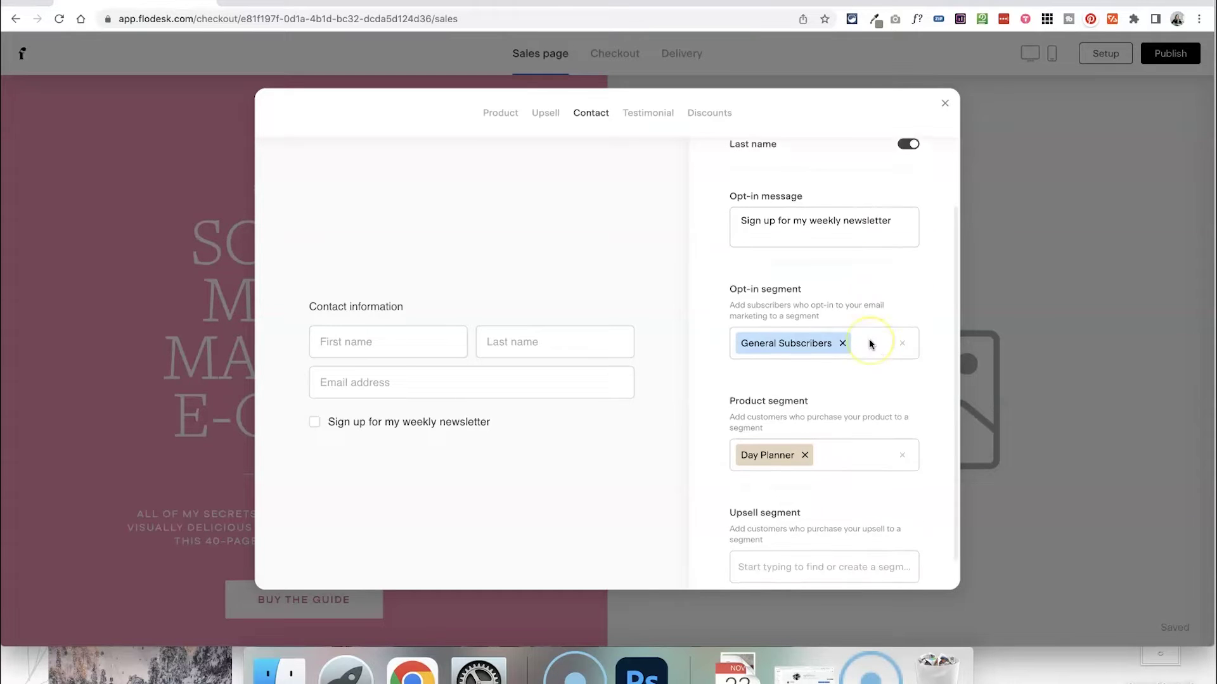
scroll(869, 340, down, 1)
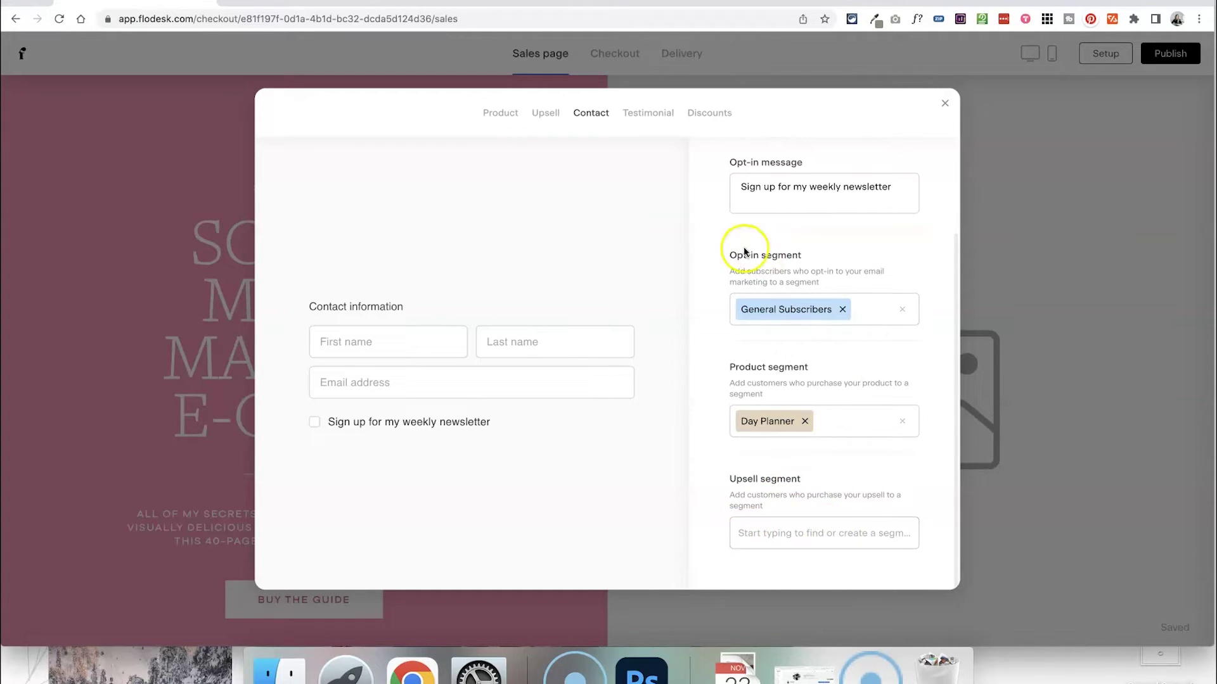
Review the Testimonial tab and the empty Discounts tab, then close the checkout Setup
click(653, 115)
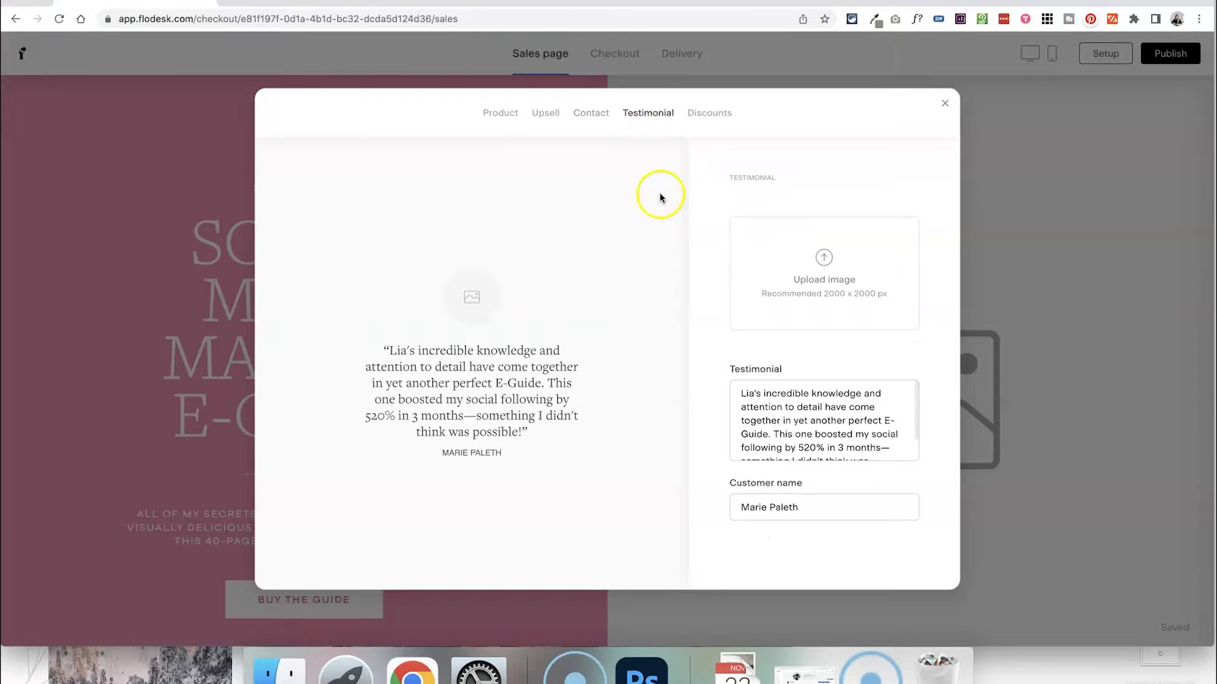
click(822, 428)
scroll(822, 427, down, 2)
scroll(822, 427, up, 2)
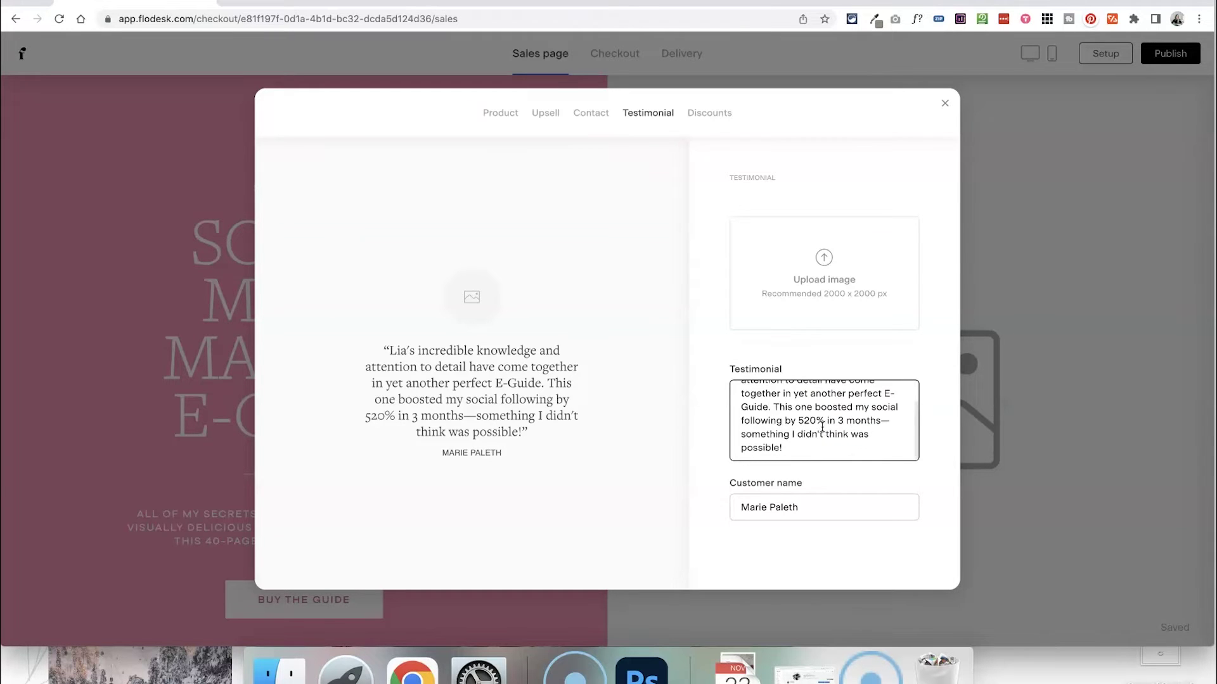
scroll(821, 427, up, 3)
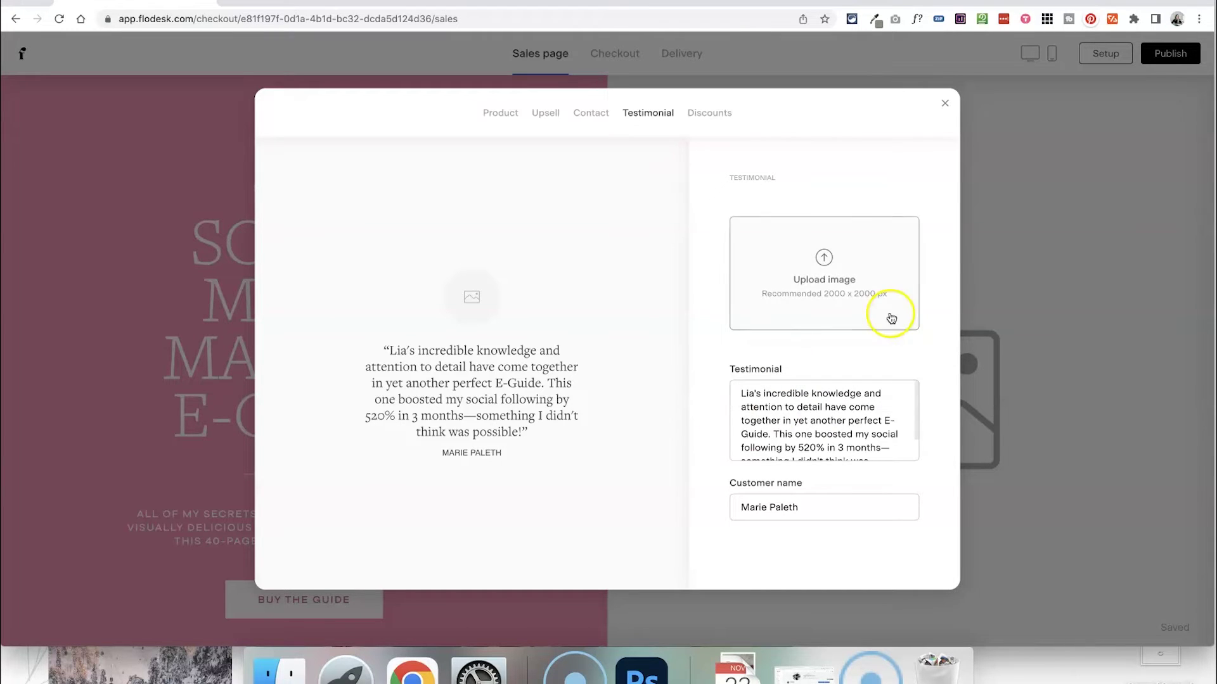
click(716, 120)
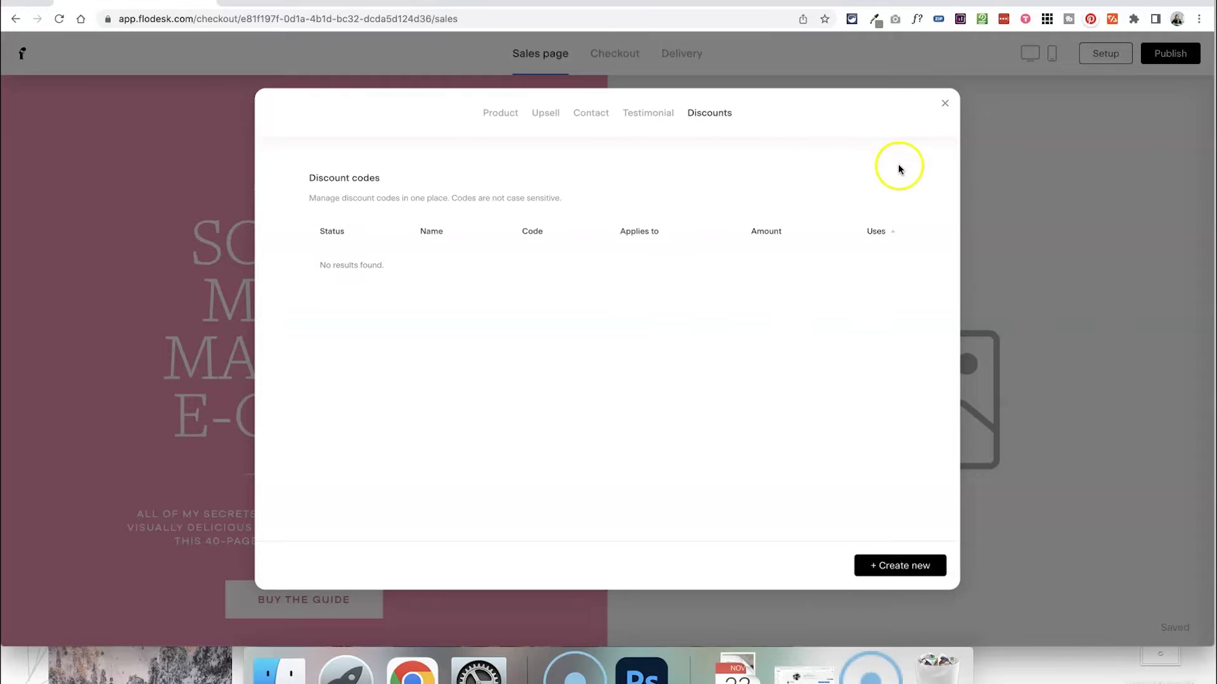
click(945, 104)
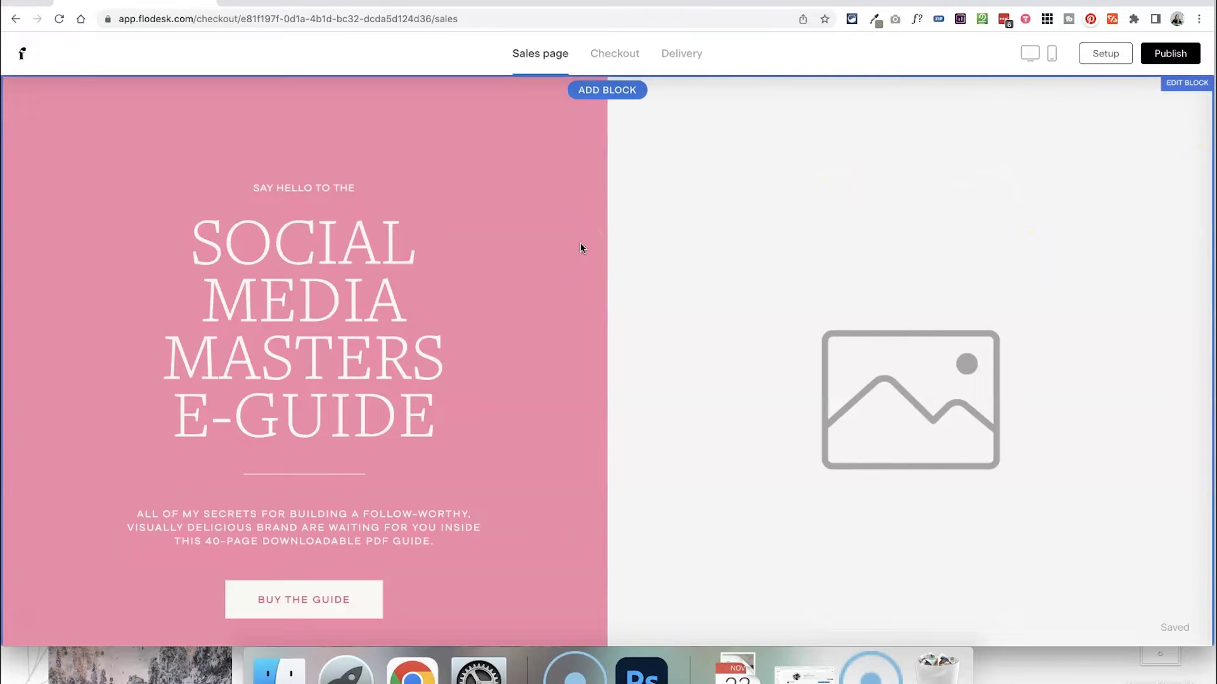
Upload DayPlanner.jpg from the Desktop into the empty image block beside the hero
click(697, 181)
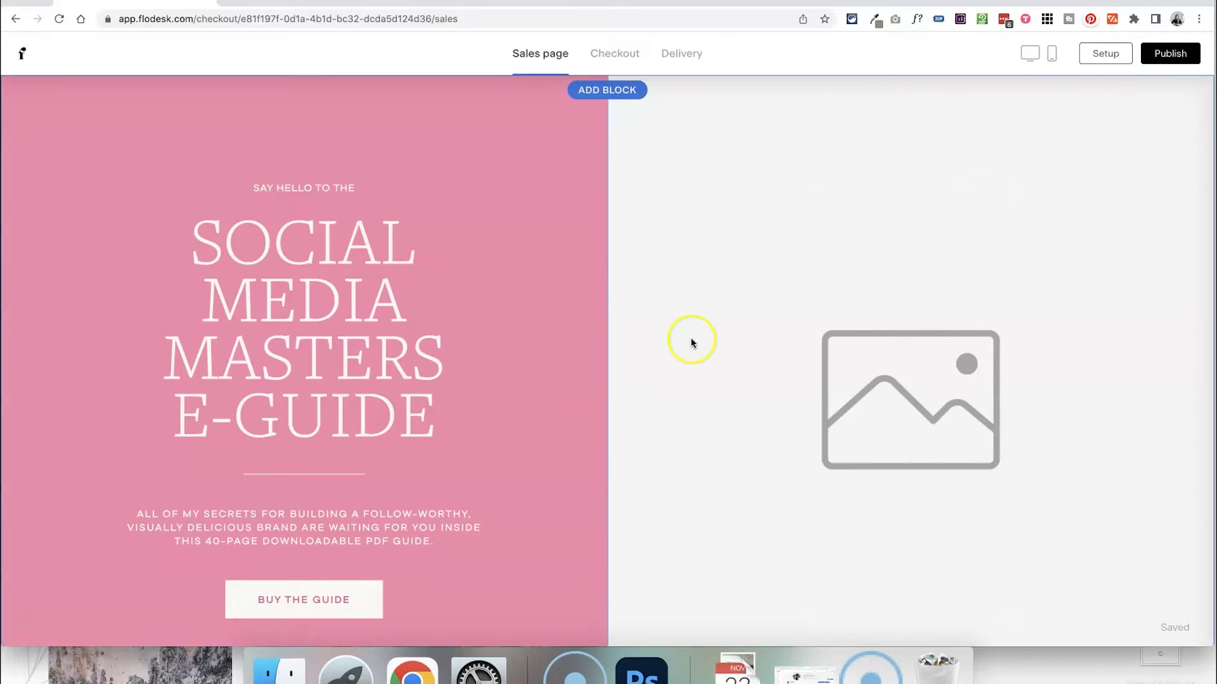
scroll(692, 342, down, 3)
scroll(692, 342, up, 3)
click(793, 204)
click(760, 197)
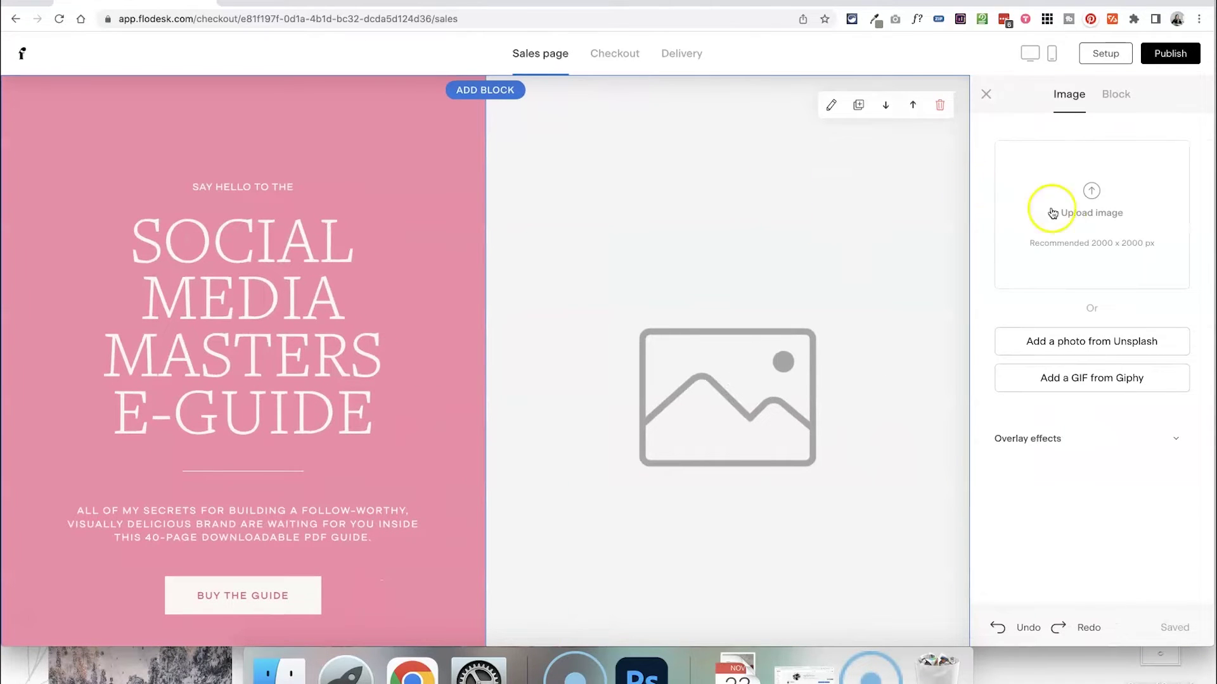
click(1108, 199)
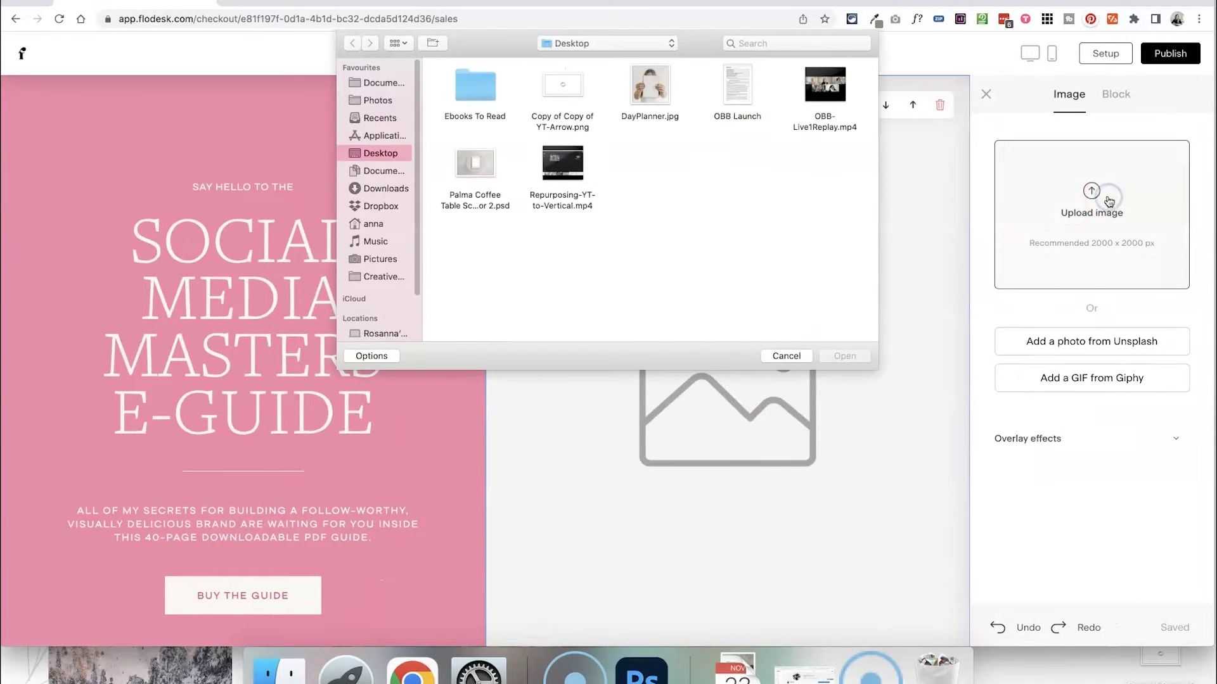
click(650, 89)
click(833, 355)
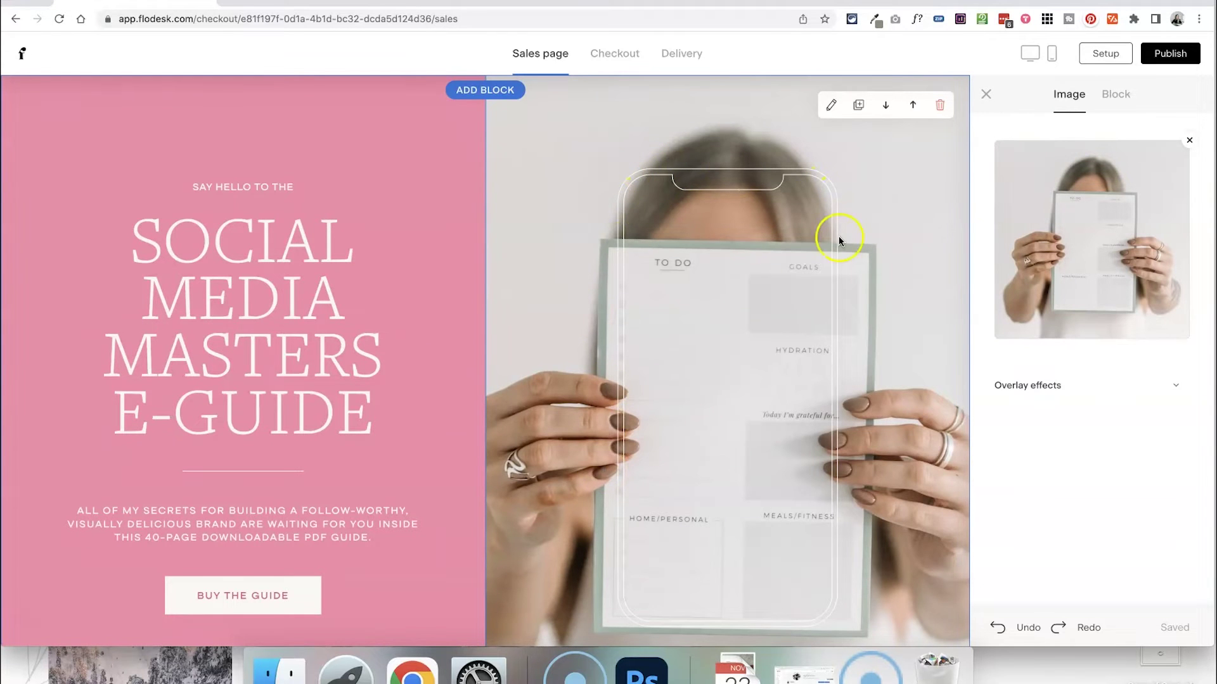
scroll(811, 365, down, 1)
scroll(811, 365, up, 1)
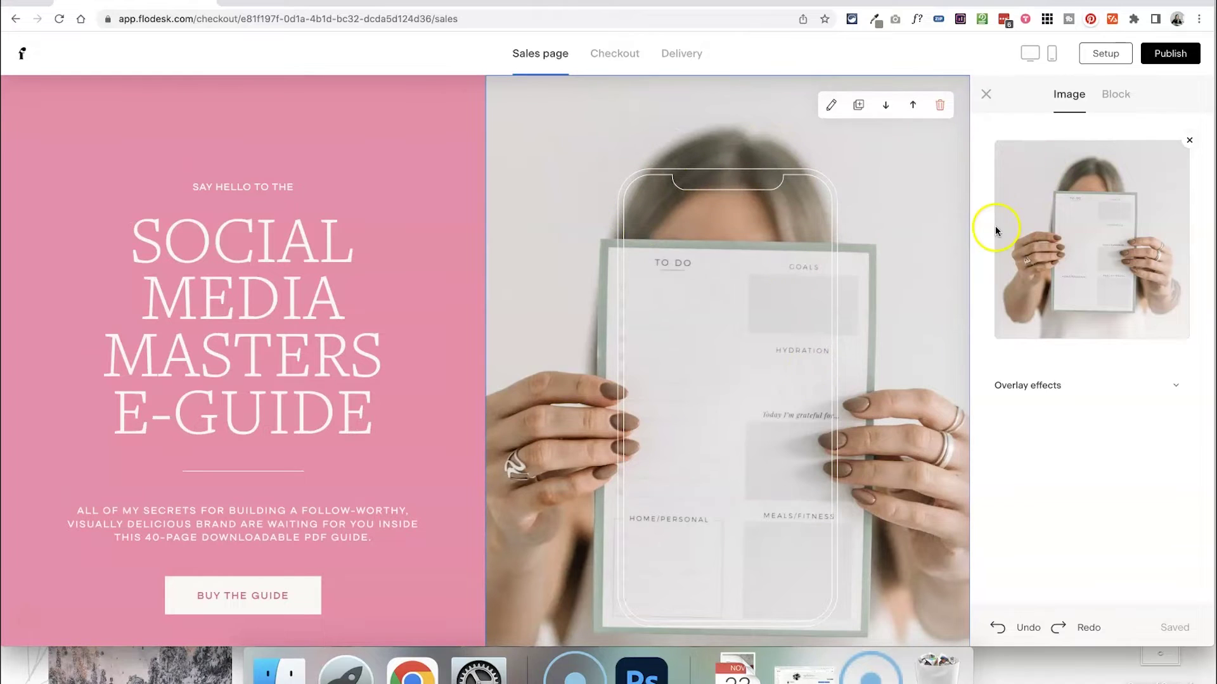
Turn off the device mockup on the hero photo and keep the photo on the left
click(1117, 94)
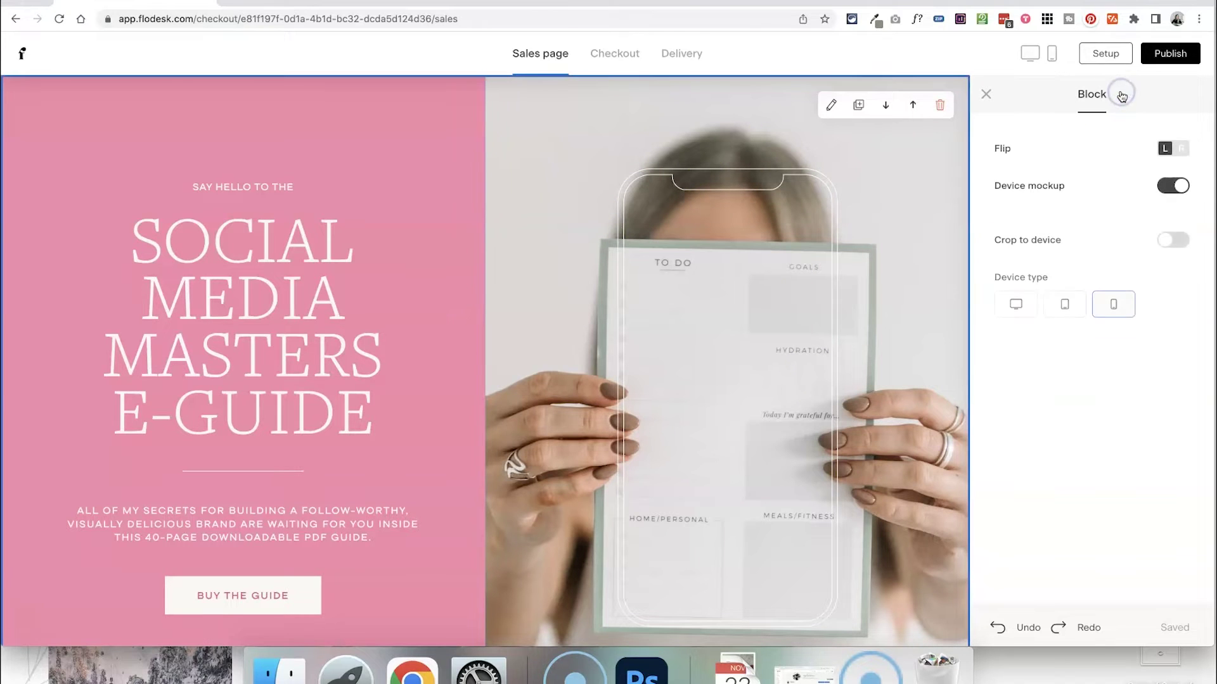
click(1169, 187)
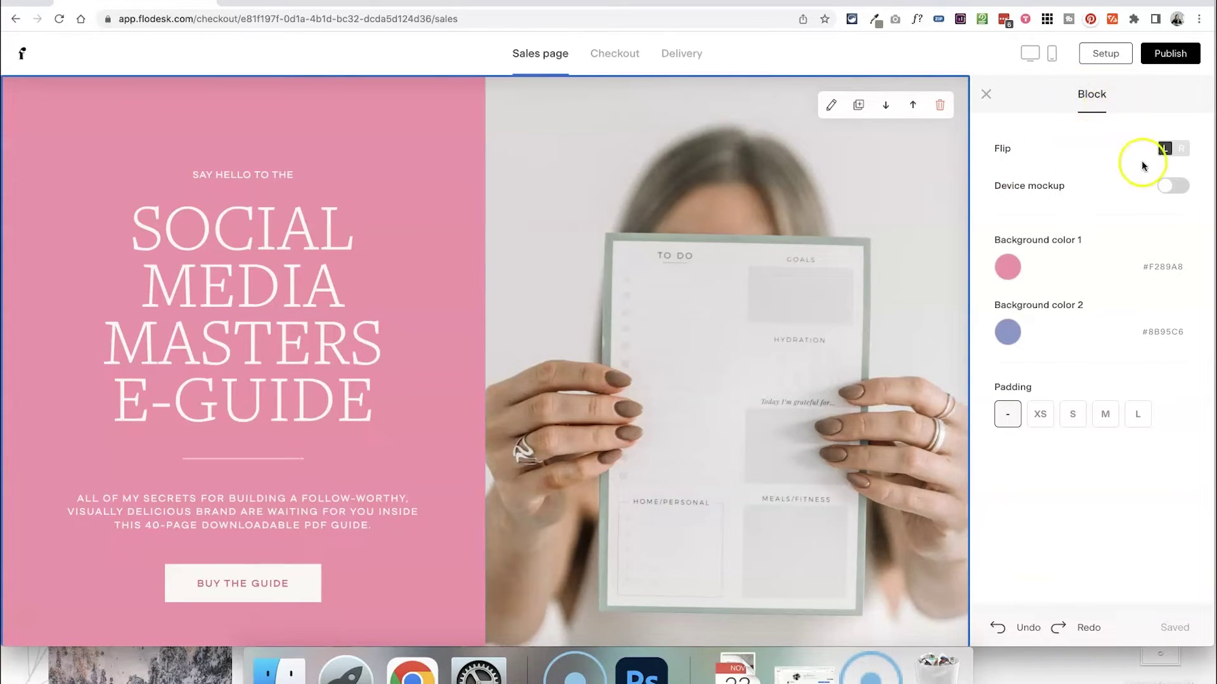
click(1181, 152)
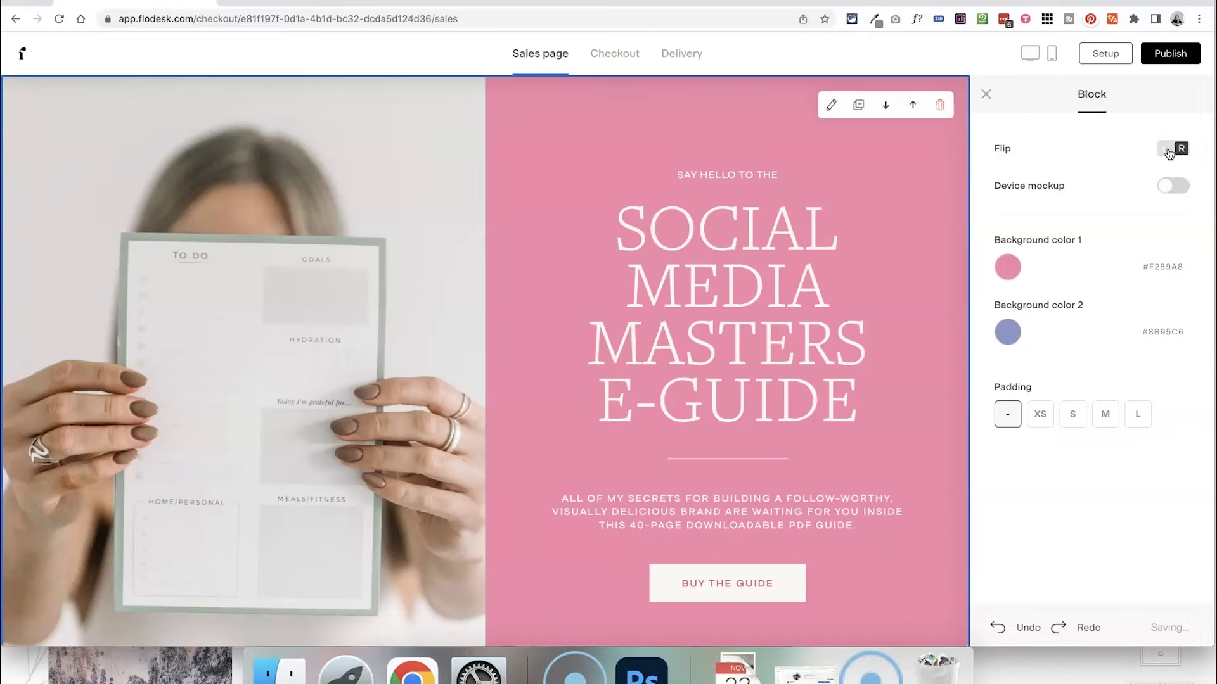
click(1166, 149)
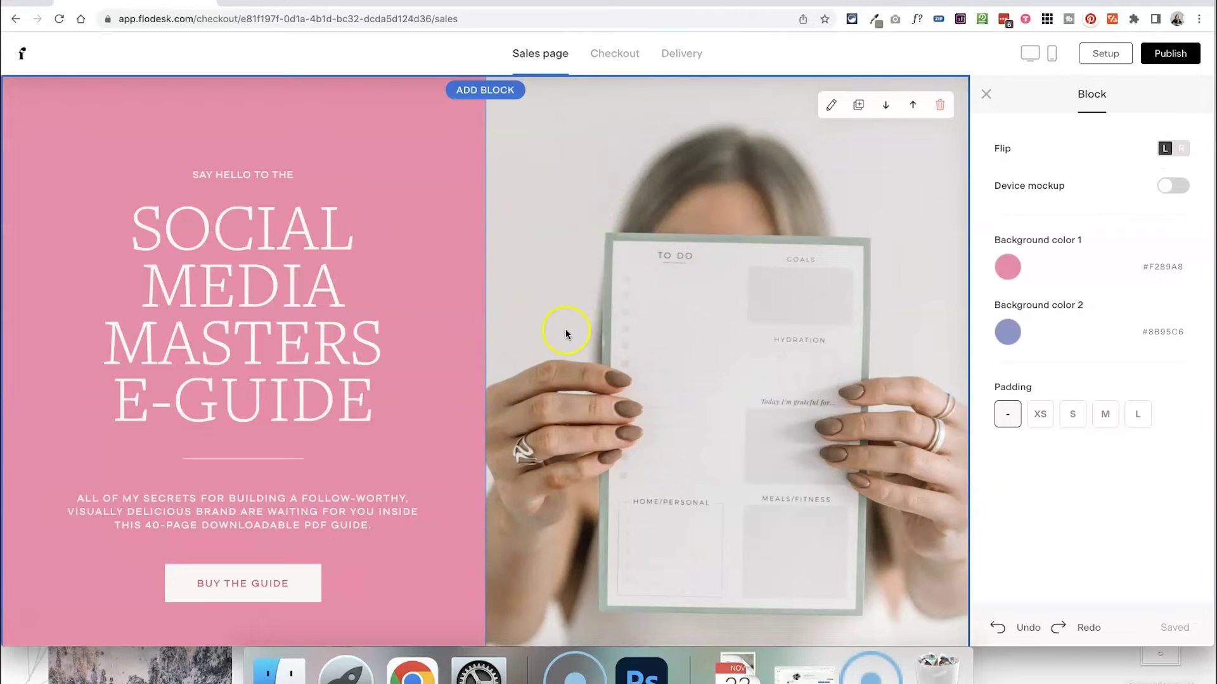
Set the hero text column's background colour to brown #A37848
click(1007, 269)
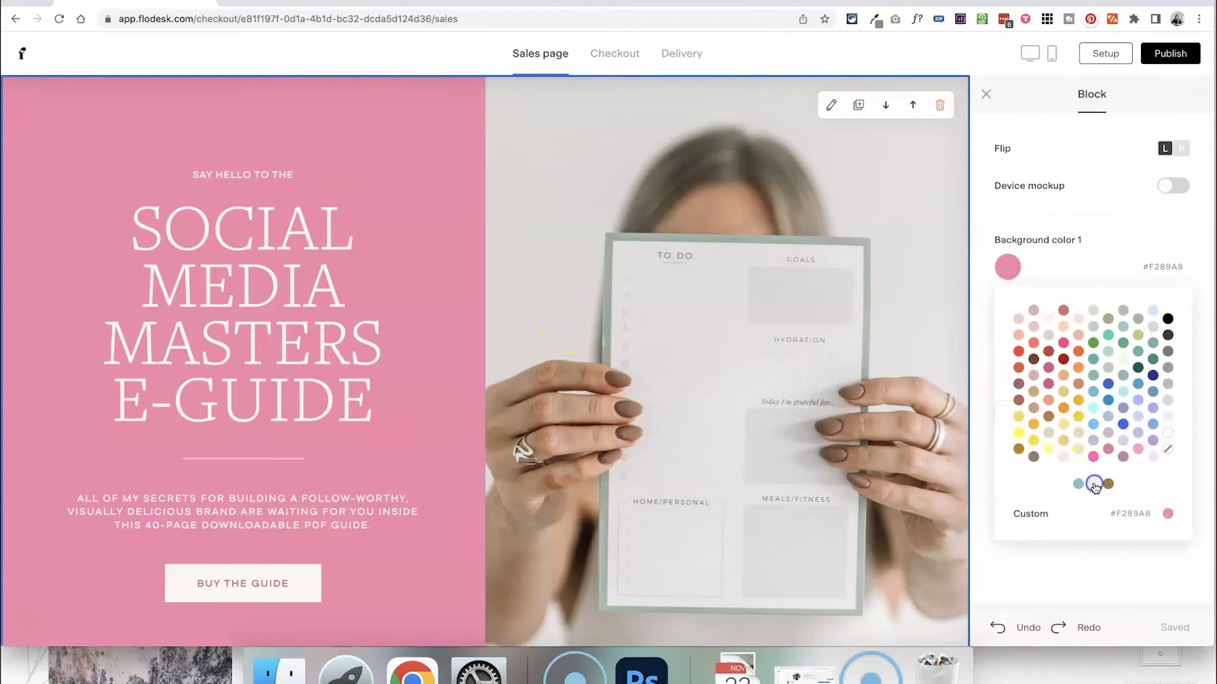
click(1094, 485)
click(1003, 261)
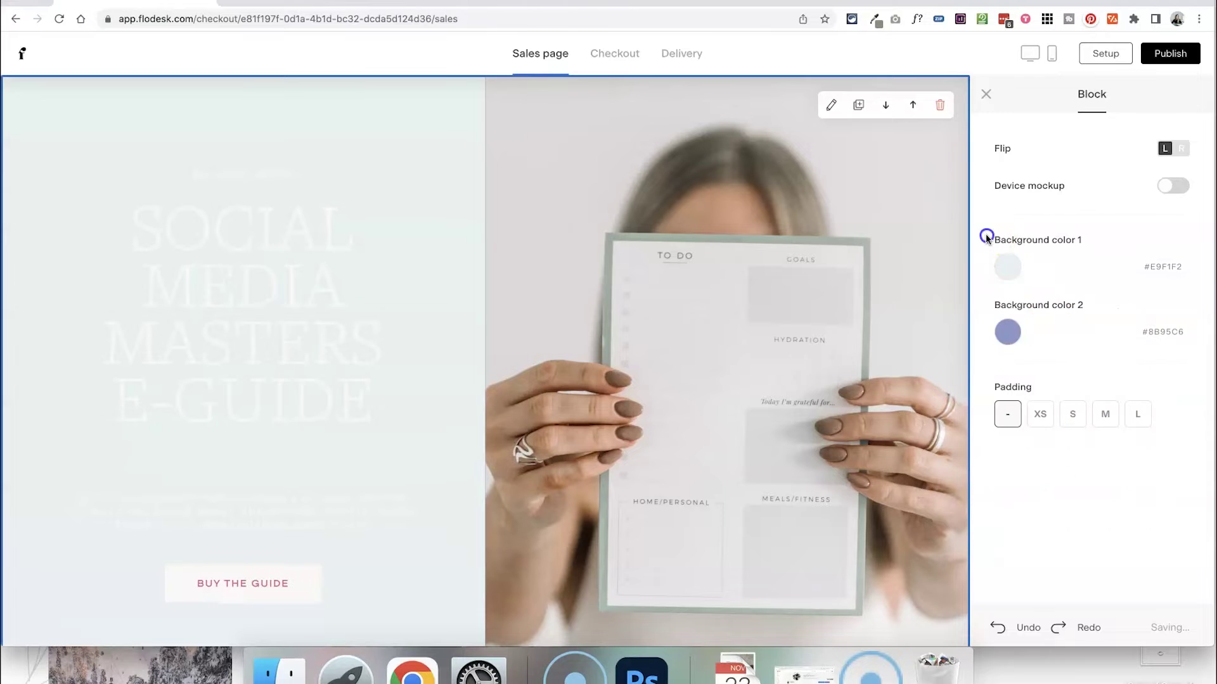
click(1008, 268)
click(1110, 486)
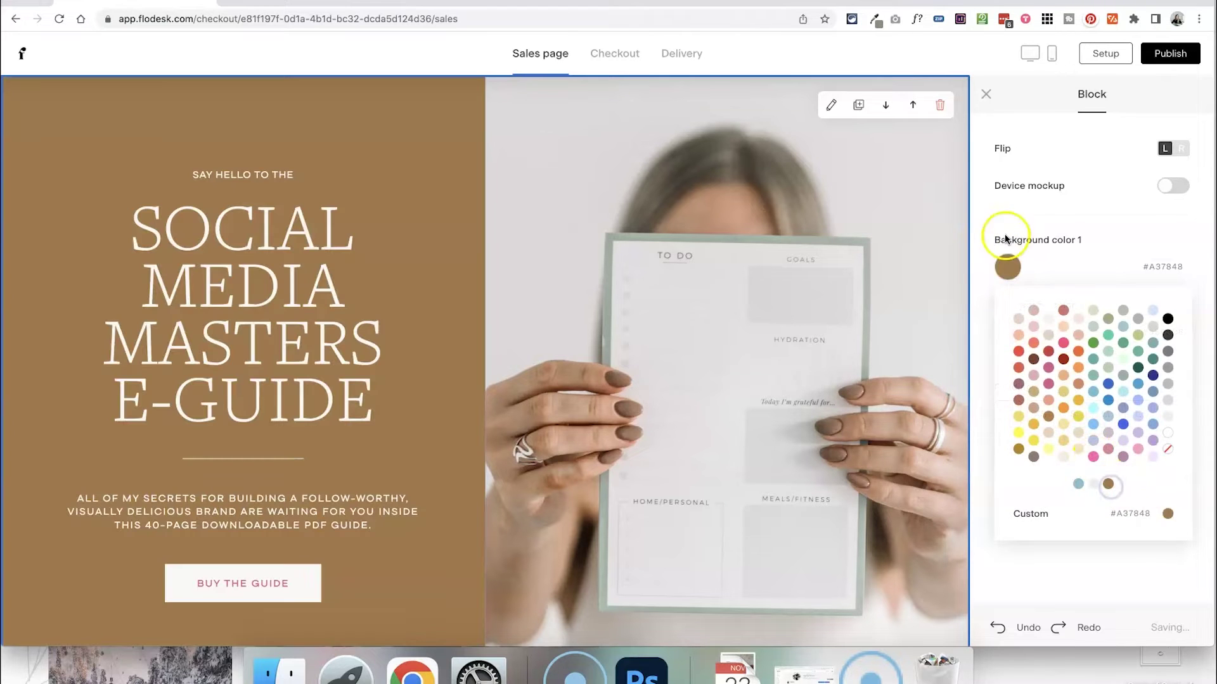
click(983, 263)
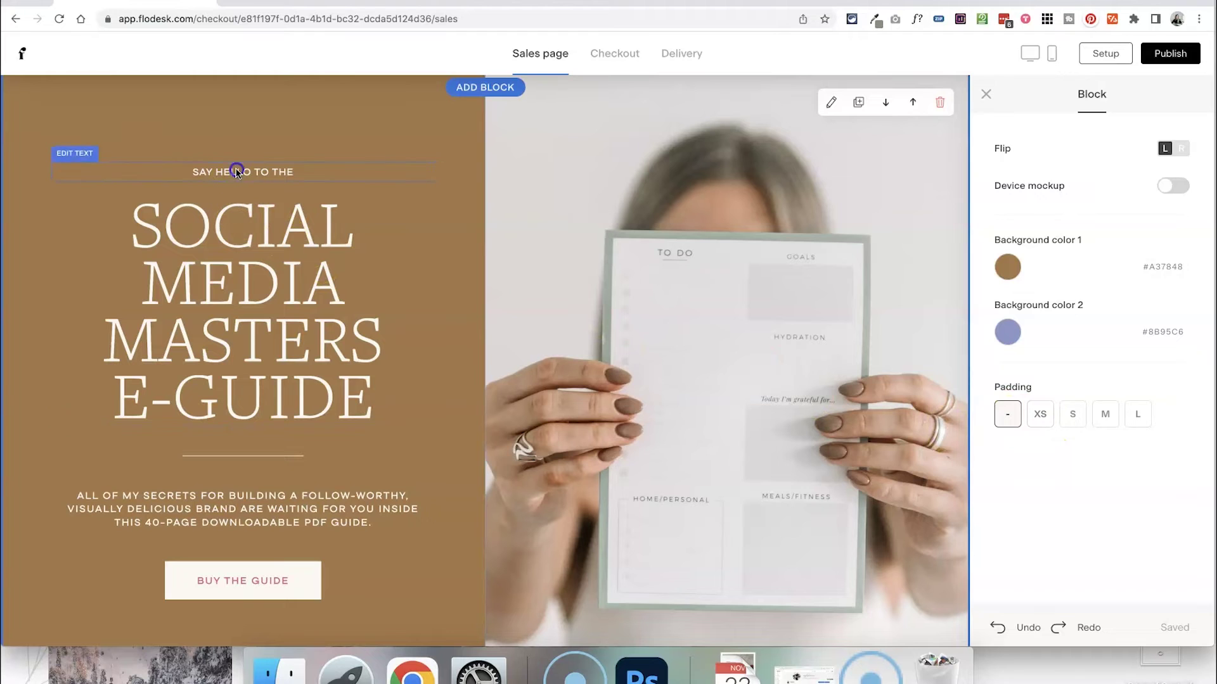
Review the SAY HELLO TO THE line's font settings, leaving the font unchanged
click(236, 171)
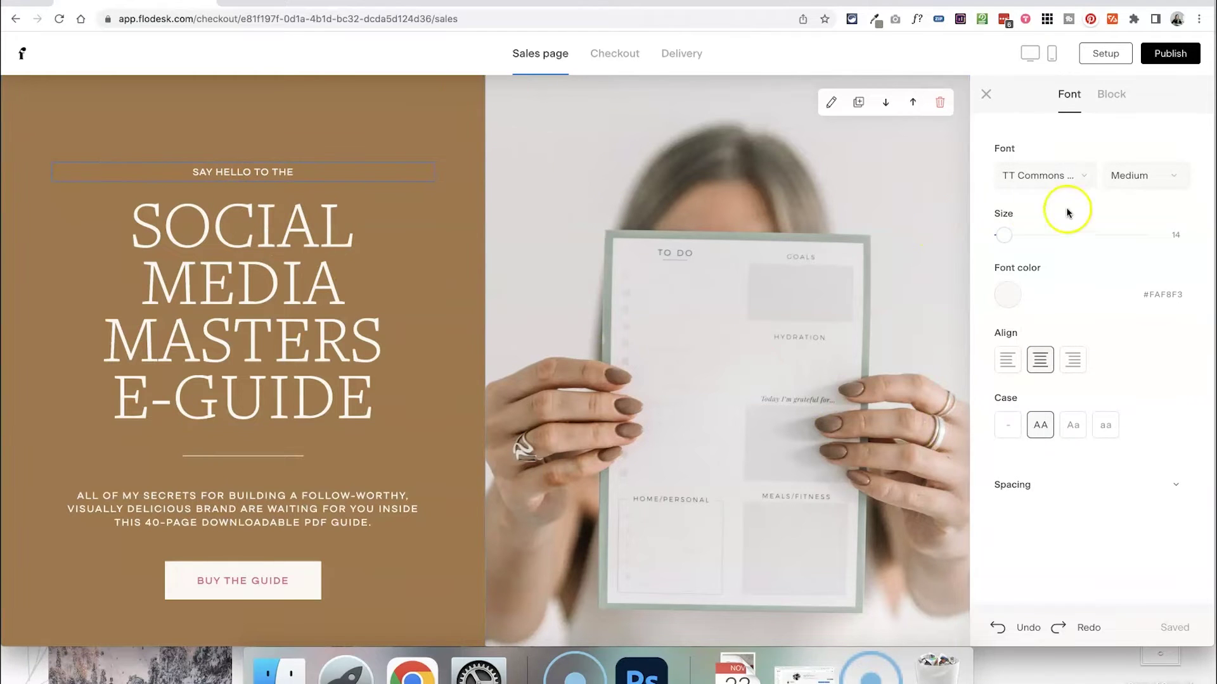
click(1078, 186)
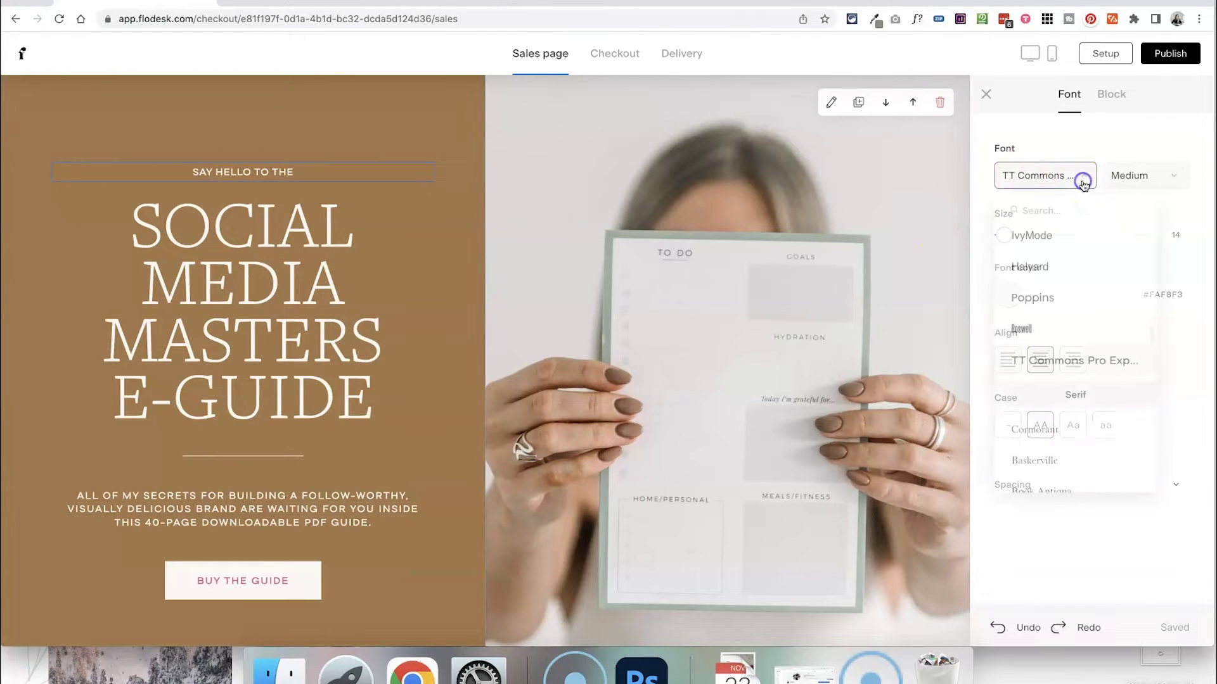
click(1081, 135)
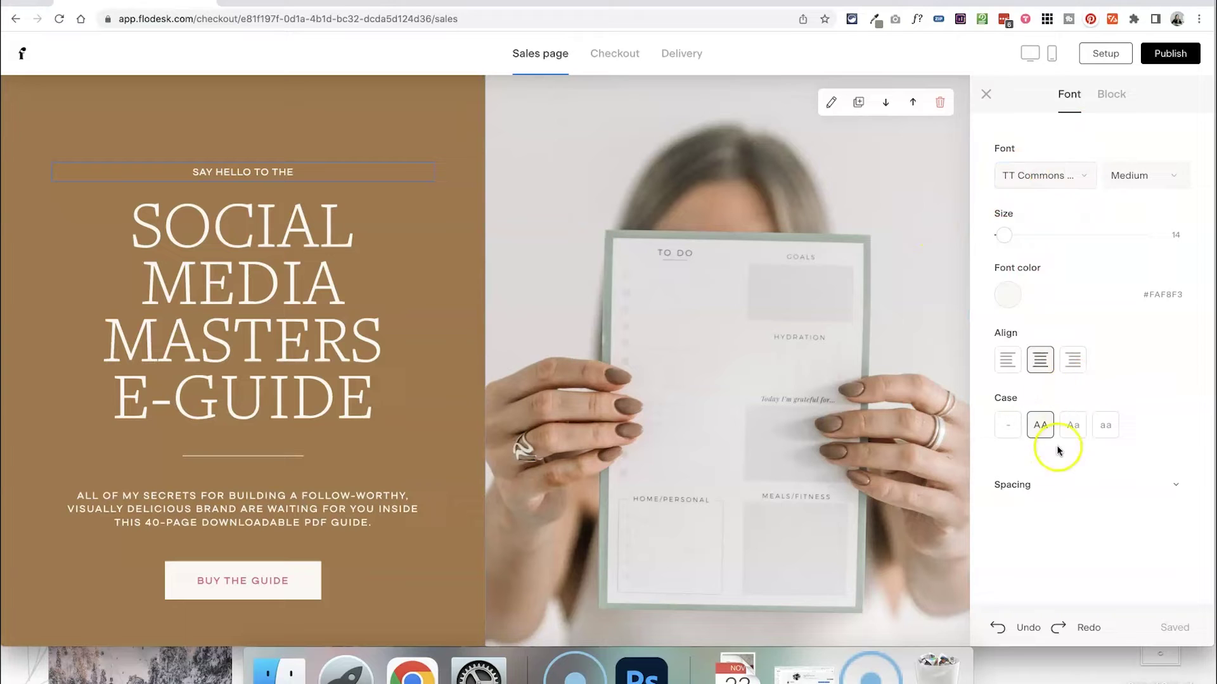
click(1110, 96)
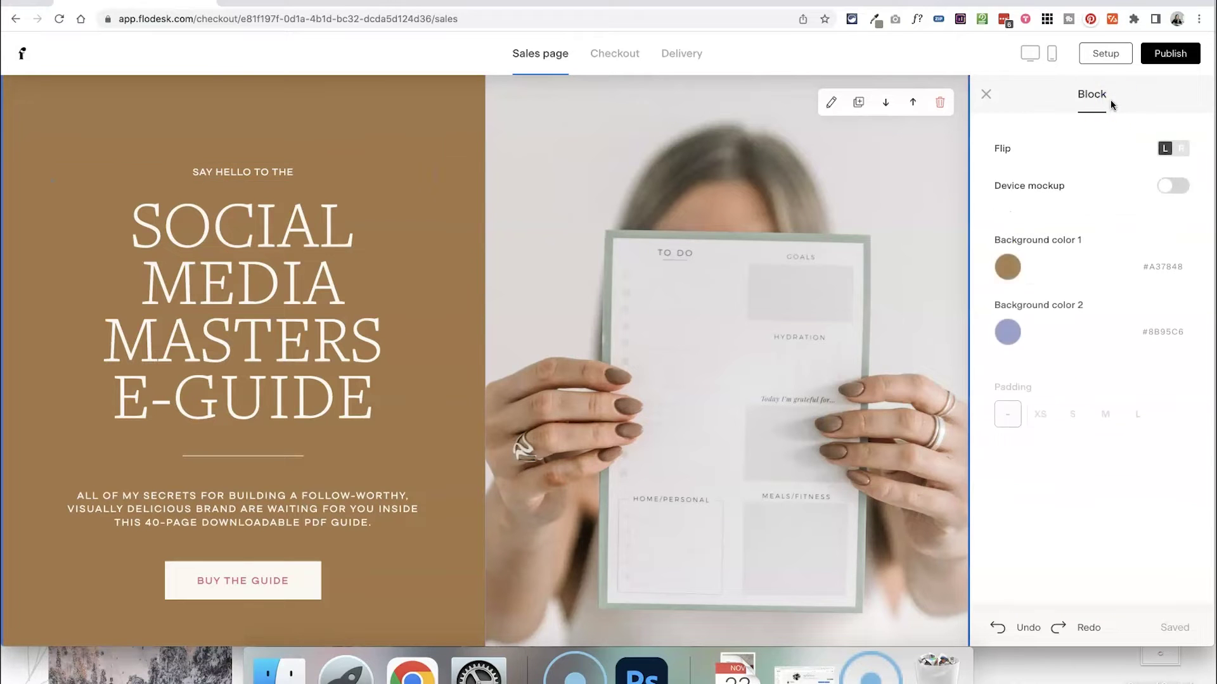
click(984, 95)
Edit the hero tagline, planner description and BUY THE A5 PLANNER button text
click(293, 173)
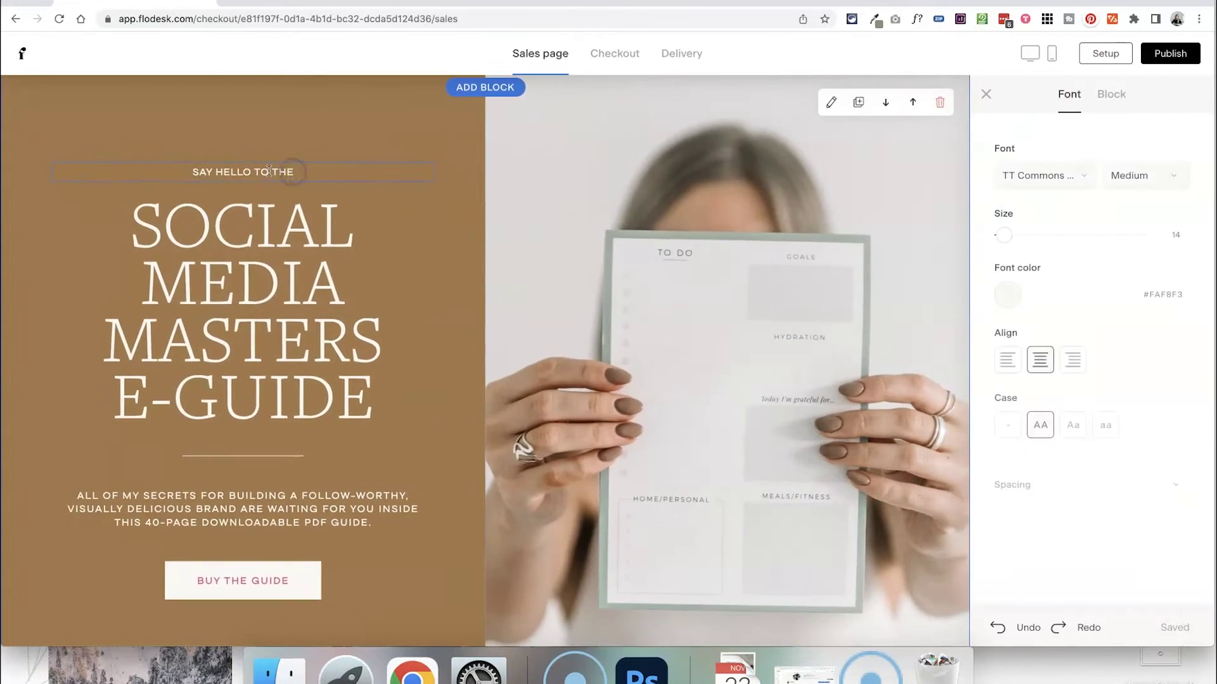
triple_click(261, 170)
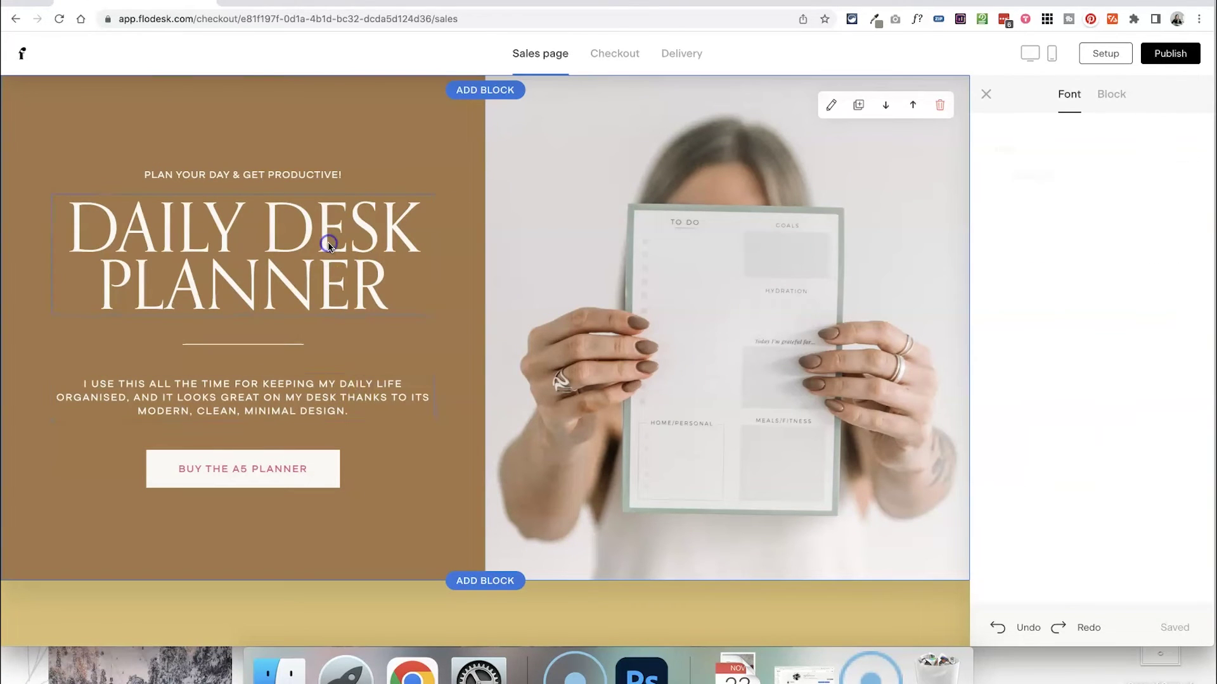
click(328, 387)
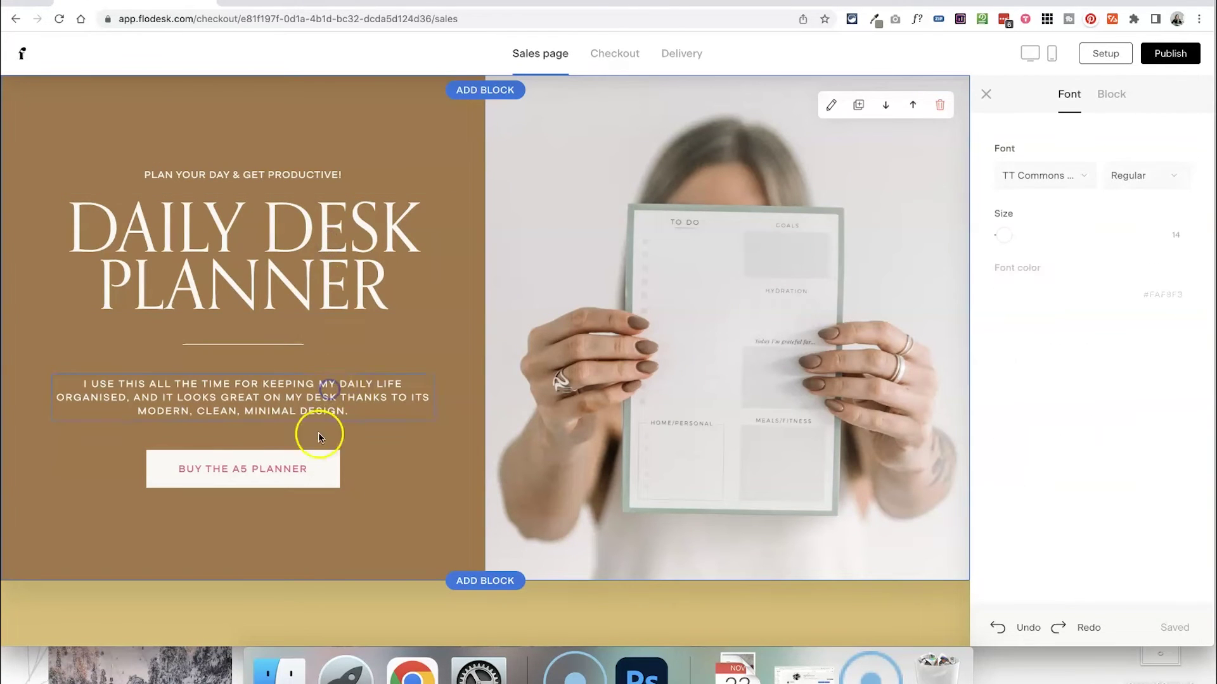
click(320, 473)
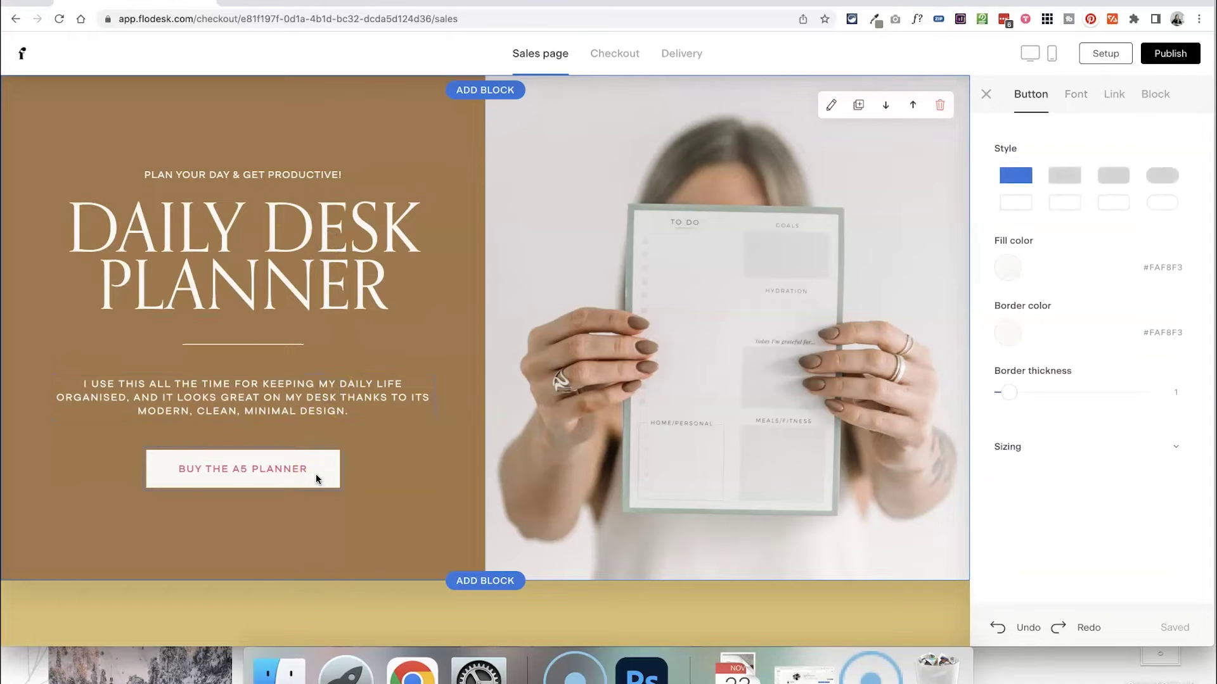
Give the filled button a light blue #86BECC fill and no border colour
click(1008, 271)
click(1078, 486)
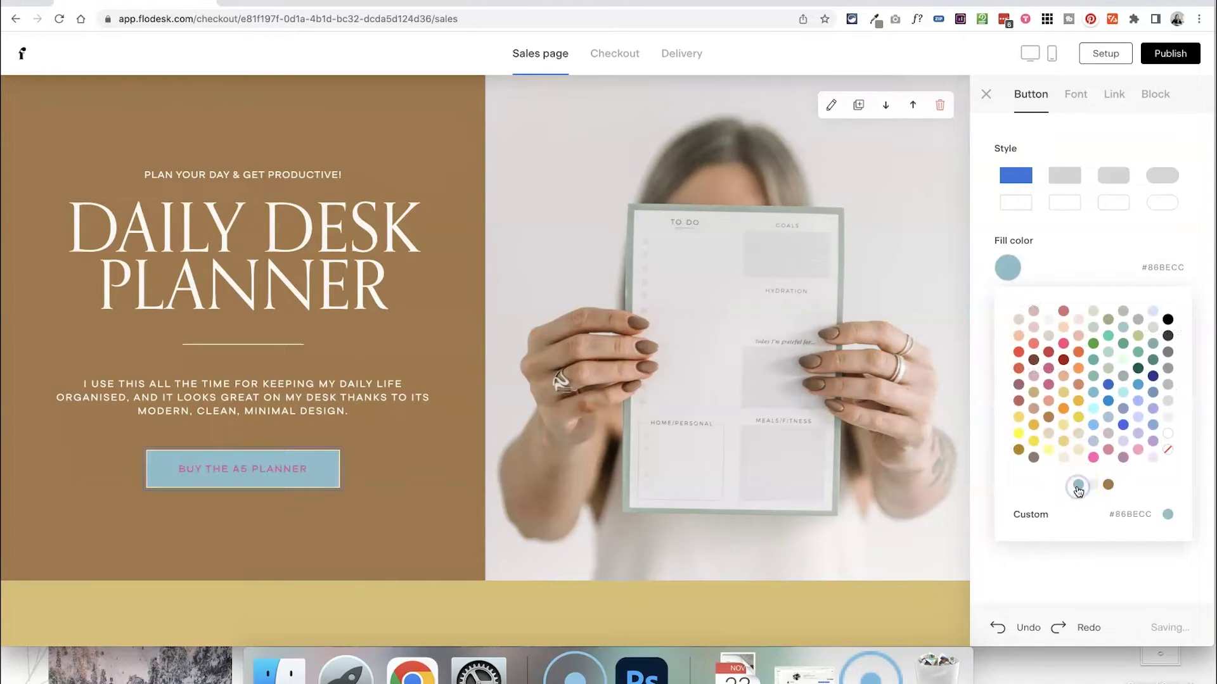
click(1078, 250)
click(1011, 336)
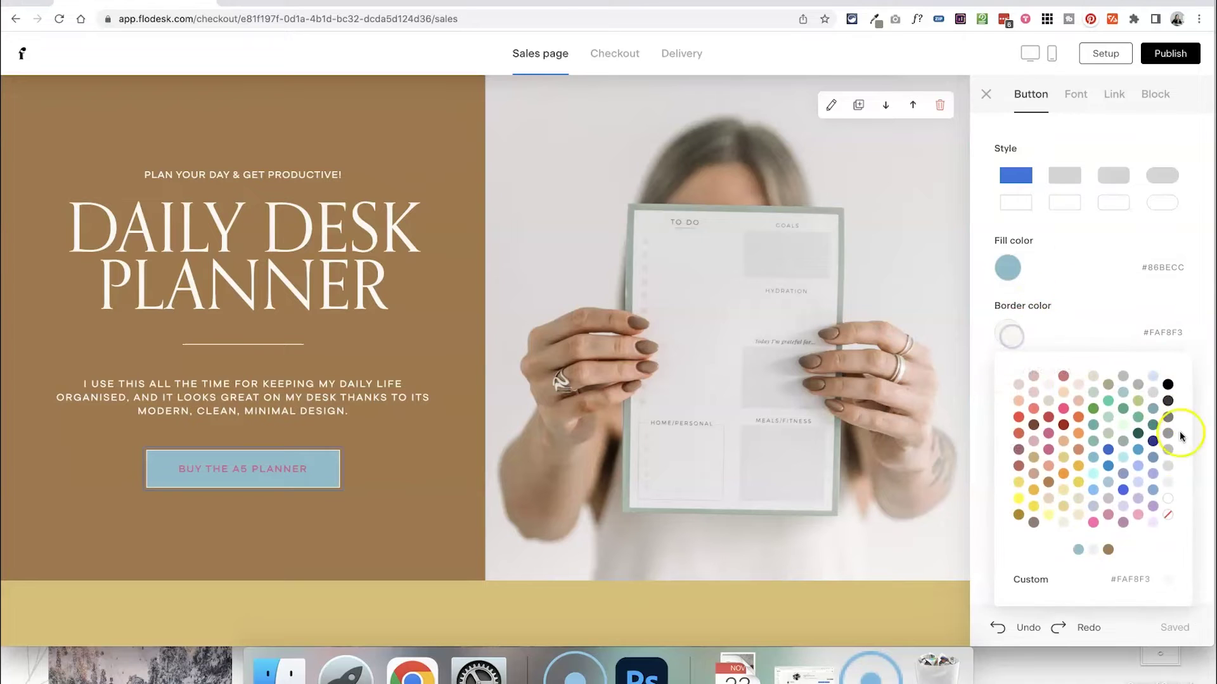
click(1169, 517)
click(1111, 245)
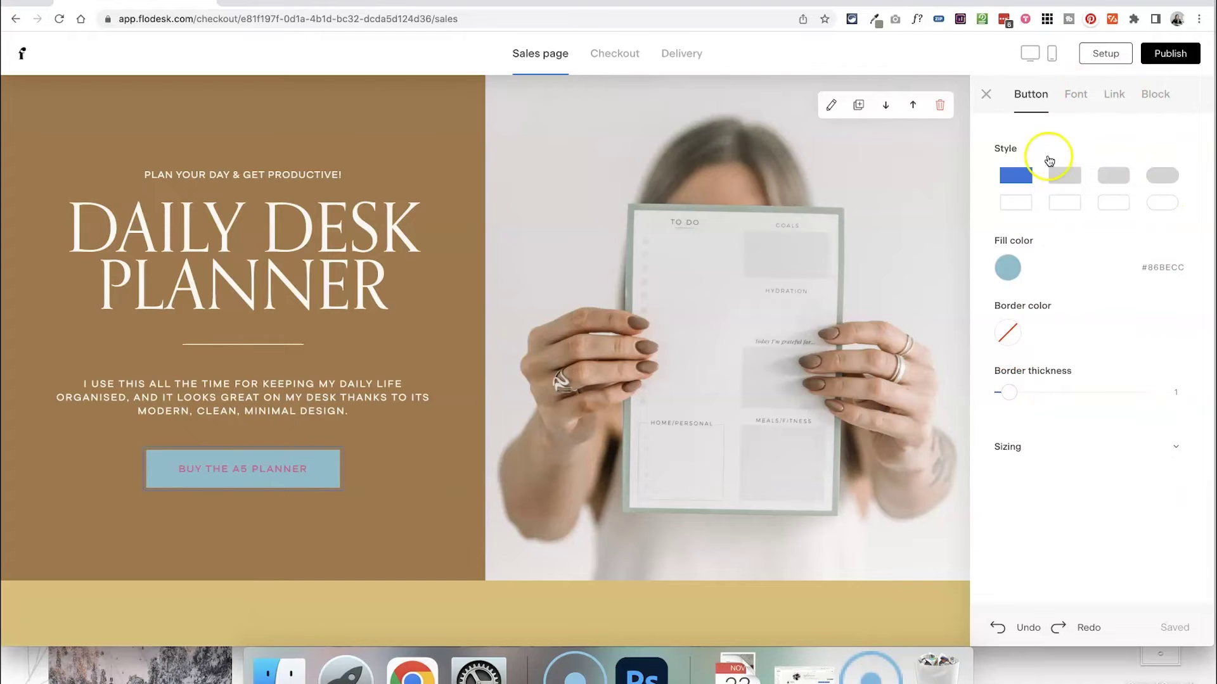
click(1015, 204)
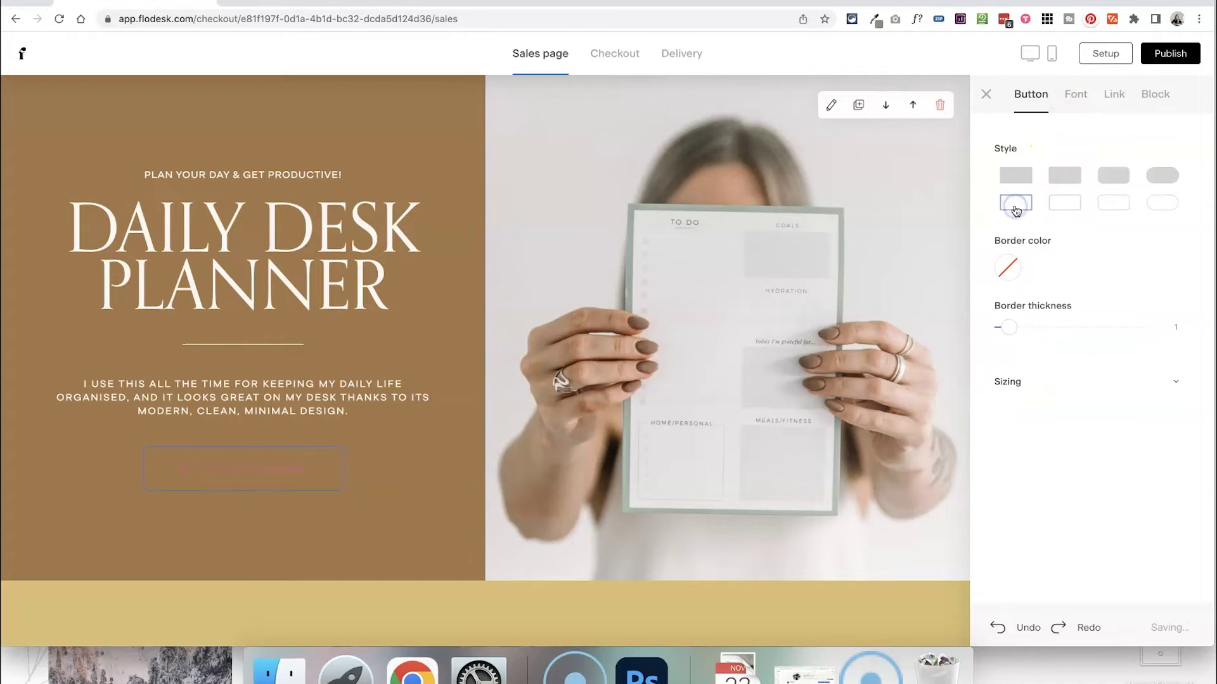
click(1017, 170)
Make the button text white (#FFFFFF) and check its link setting
click(1081, 97)
click(1009, 299)
click(1168, 461)
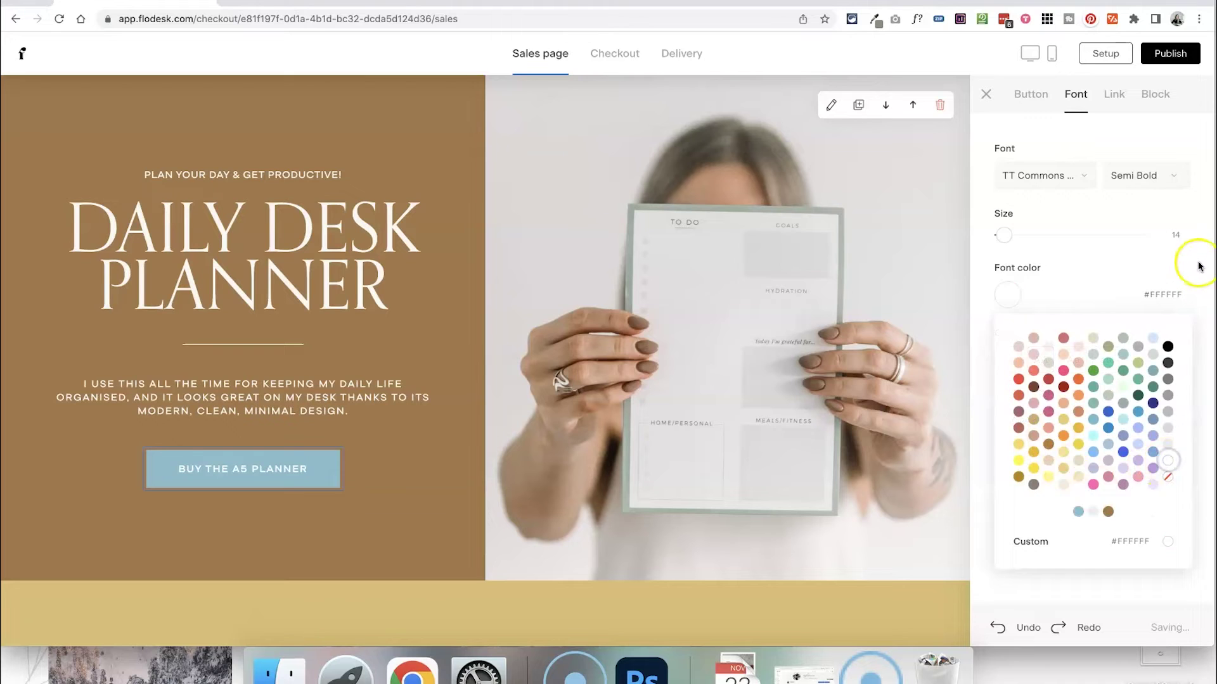
click(1189, 261)
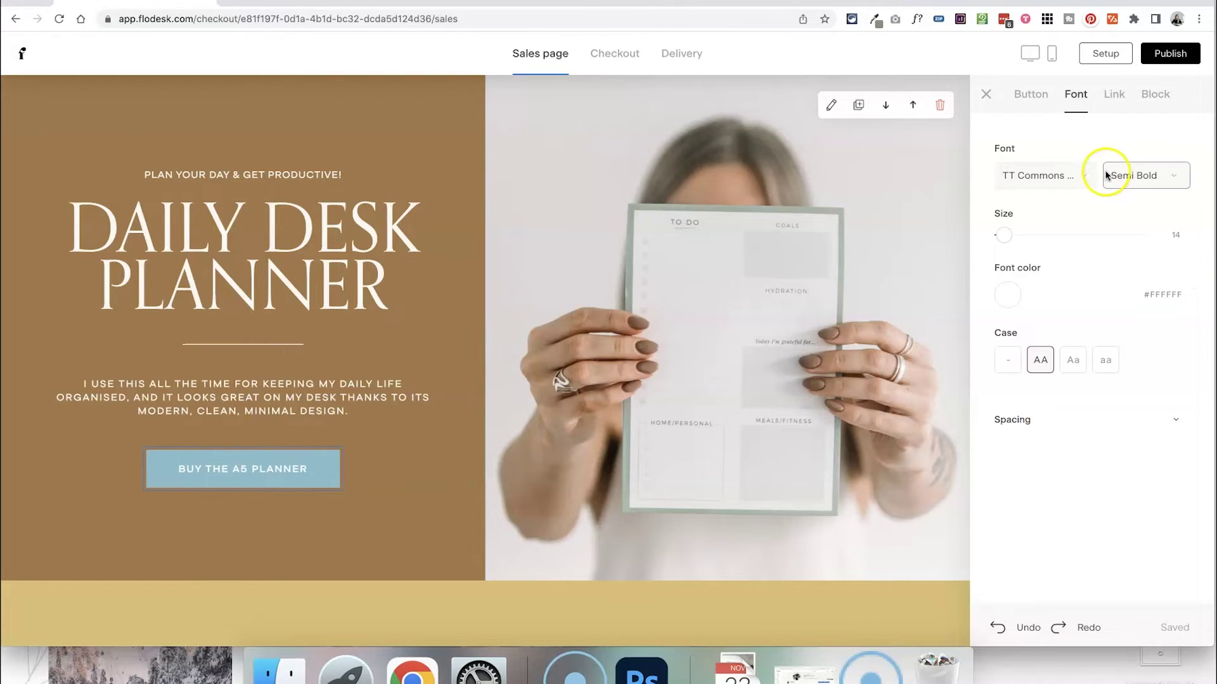
click(1115, 98)
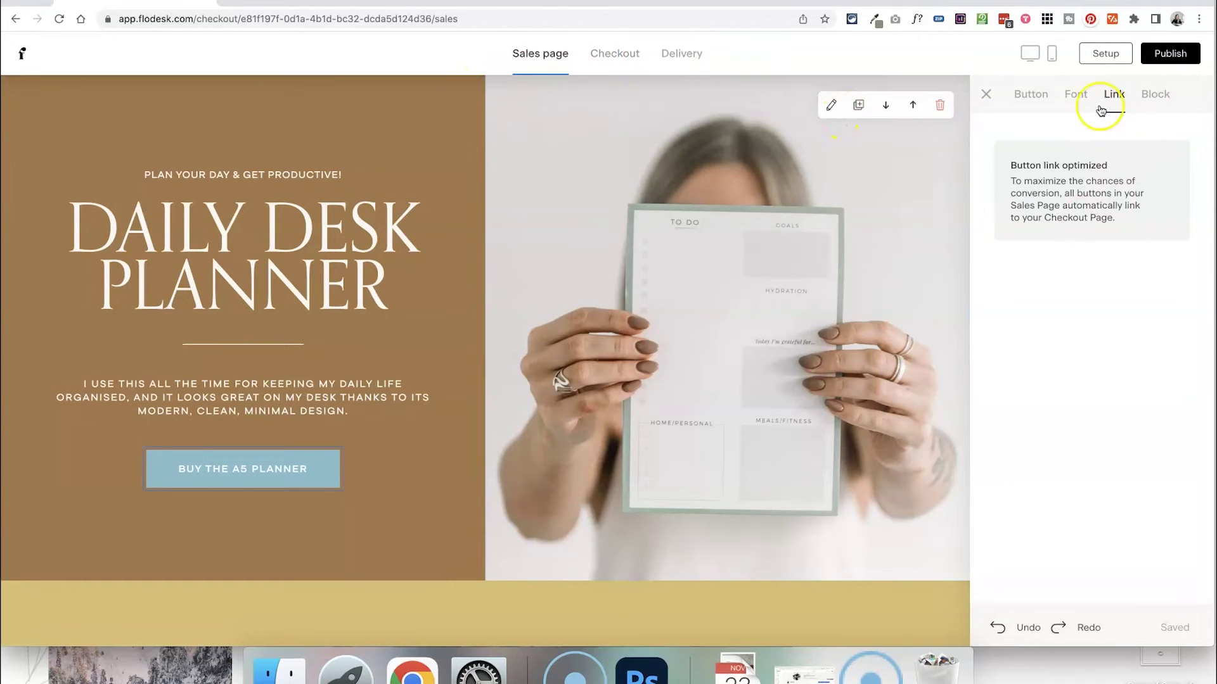
click(1031, 95)
Delete the image-grid block below the planner hero, plus its accidental duplicate
click(422, 465)
scroll(422, 465, down, 5)
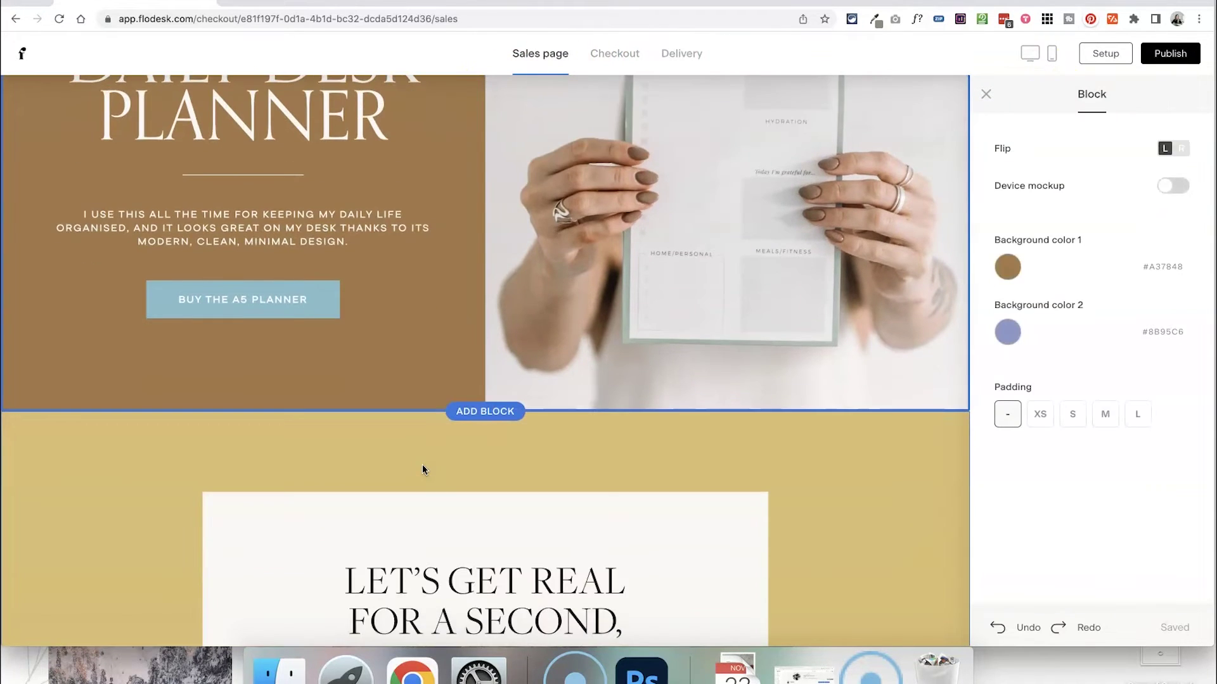
scroll(423, 468, down, 15)
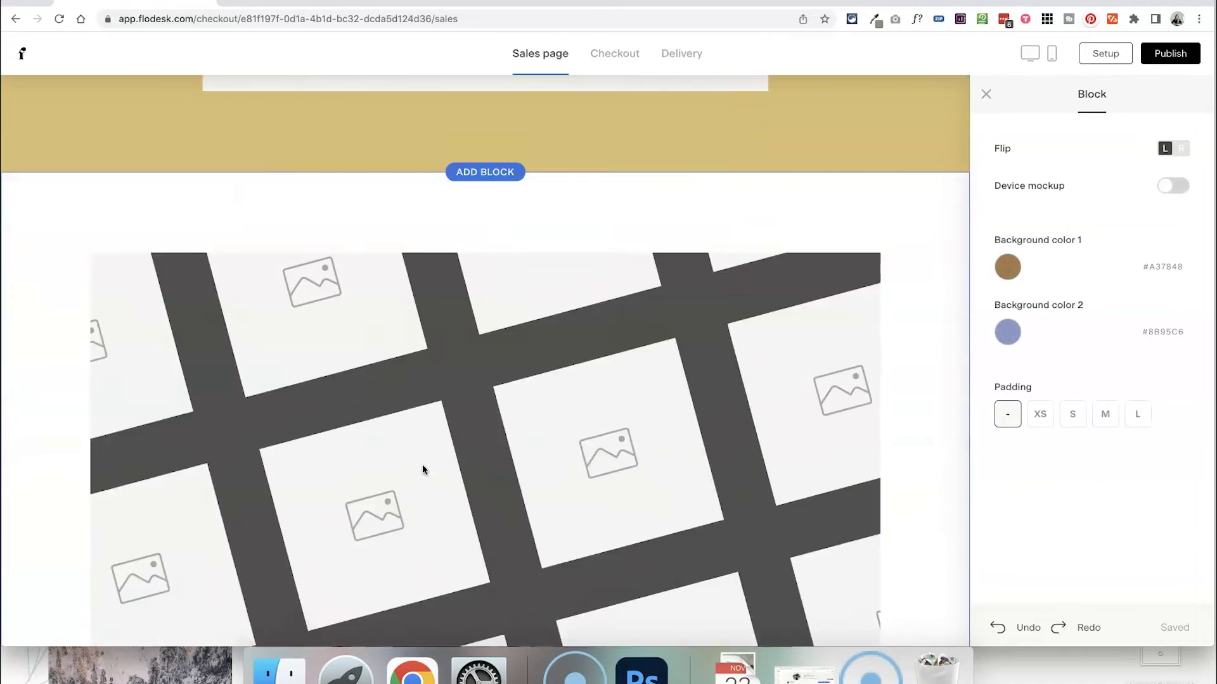
scroll(424, 469, down, 10)
scroll(424, 469, up, 8)
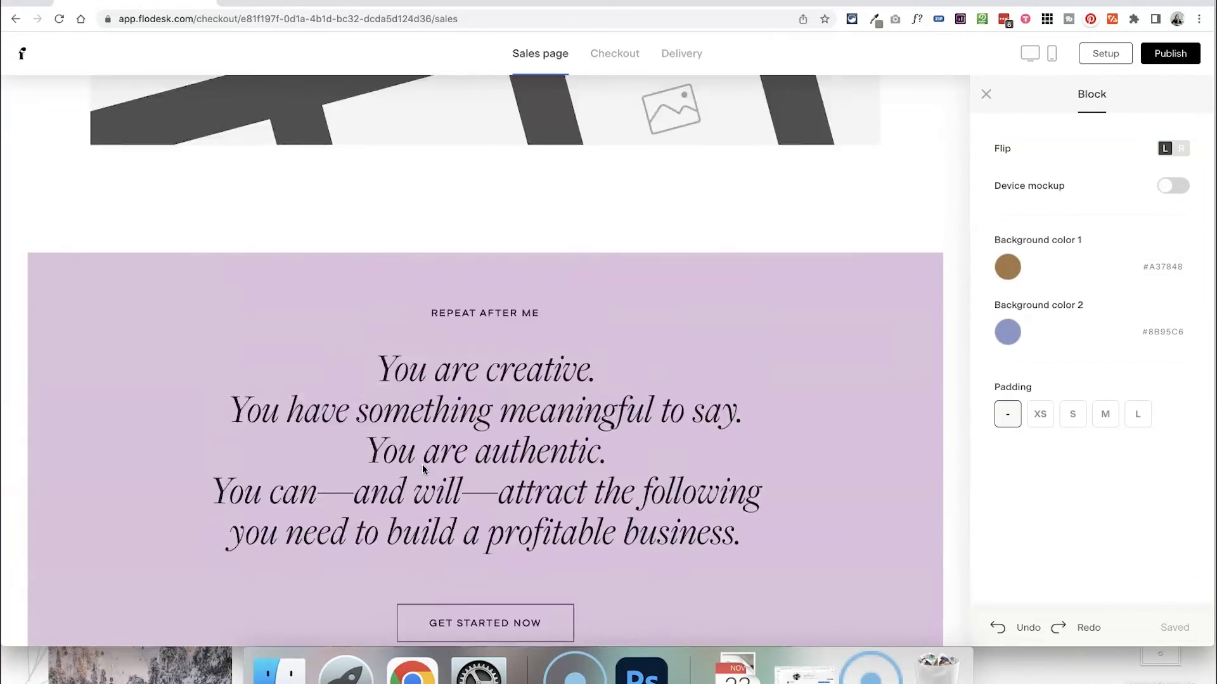
scroll(424, 469, down, 15)
scroll(423, 469, up, 12)
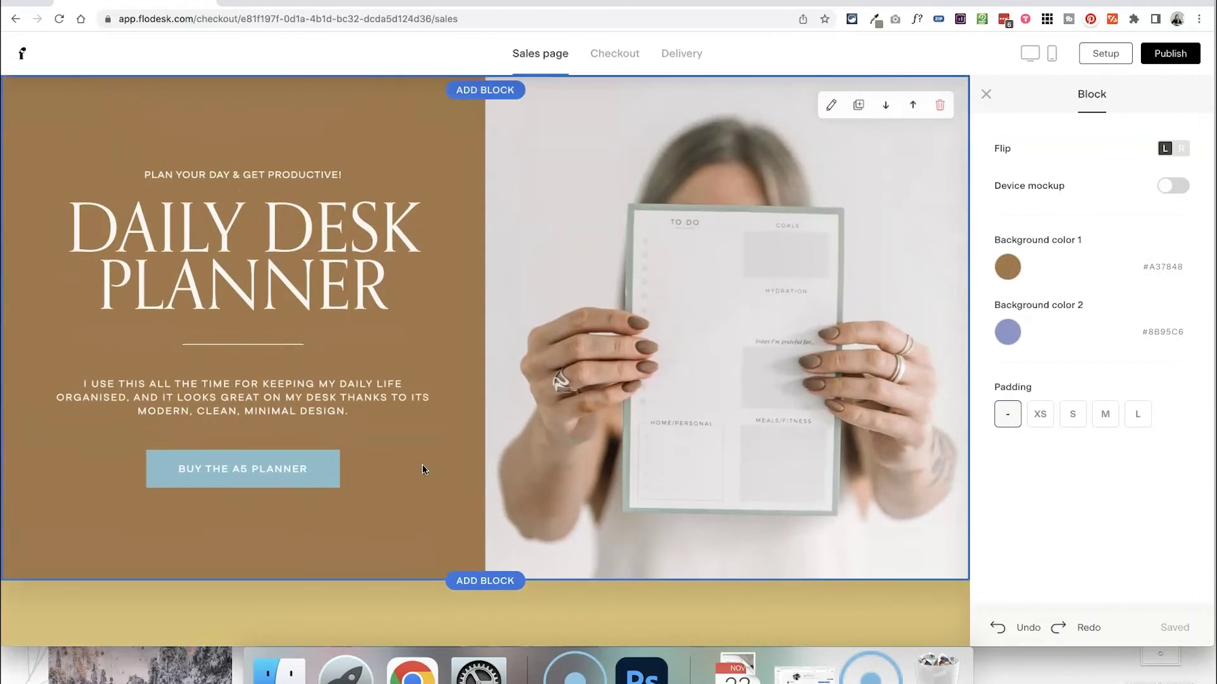
scroll(423, 468, down, 5)
scroll(422, 467, down, 15)
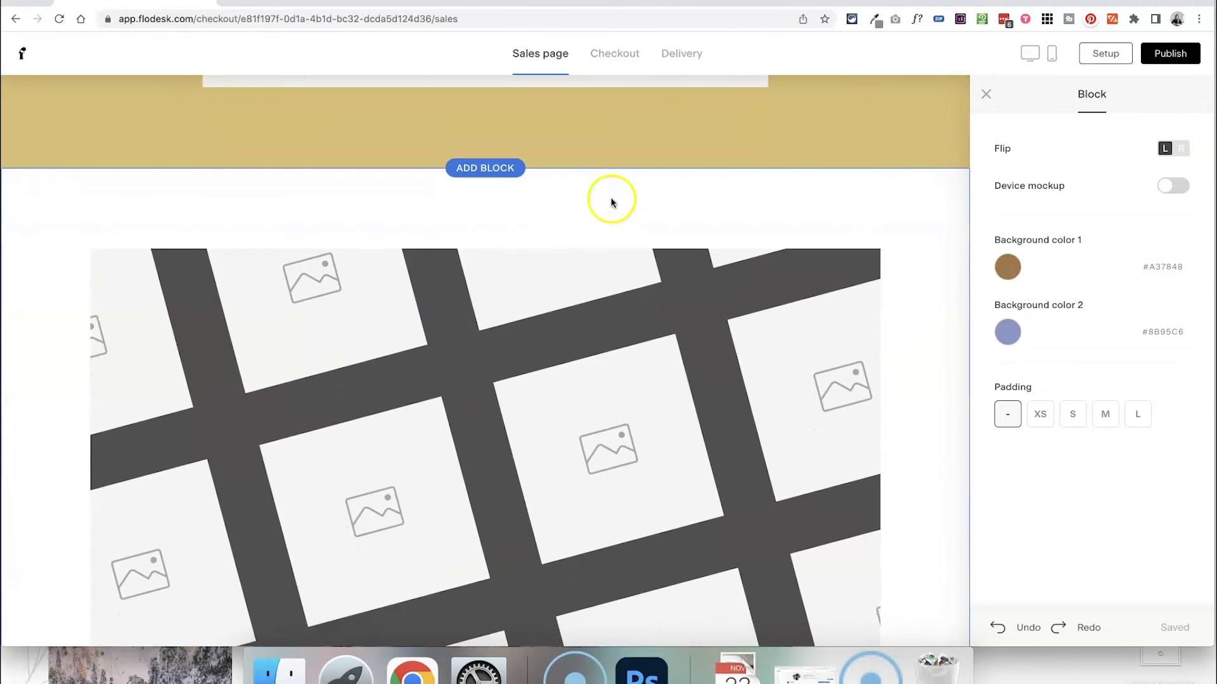
click(665, 206)
scroll(824, 149, up, 1)
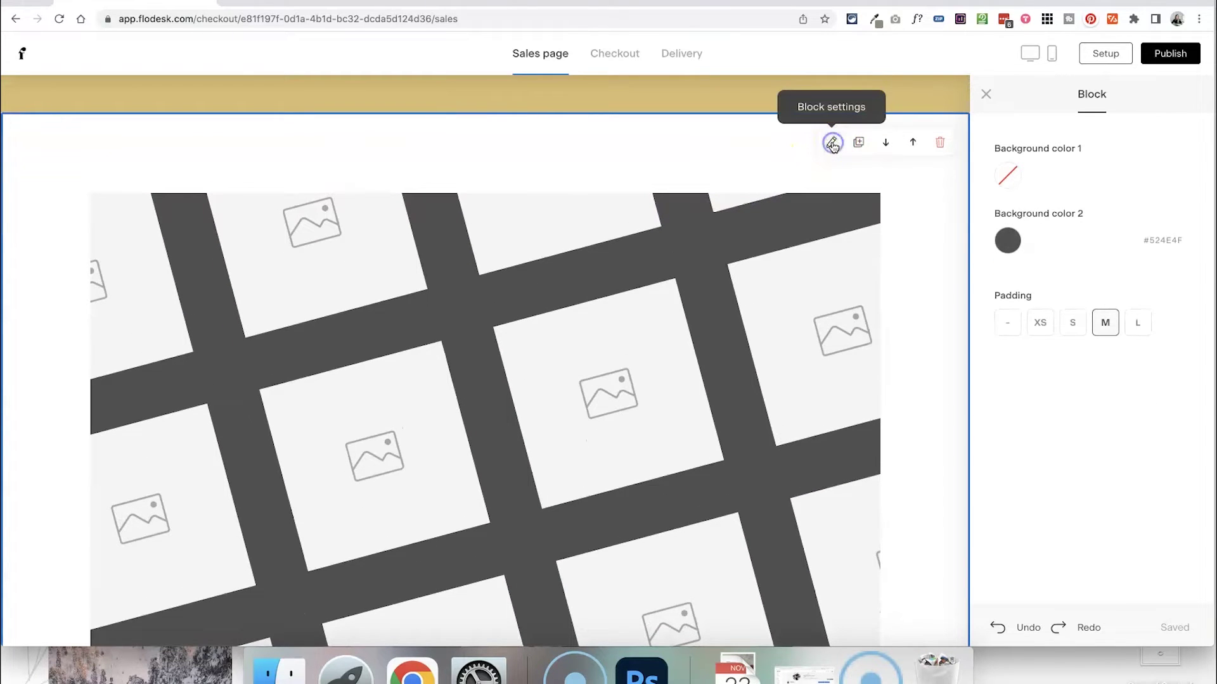
click(1170, 154)
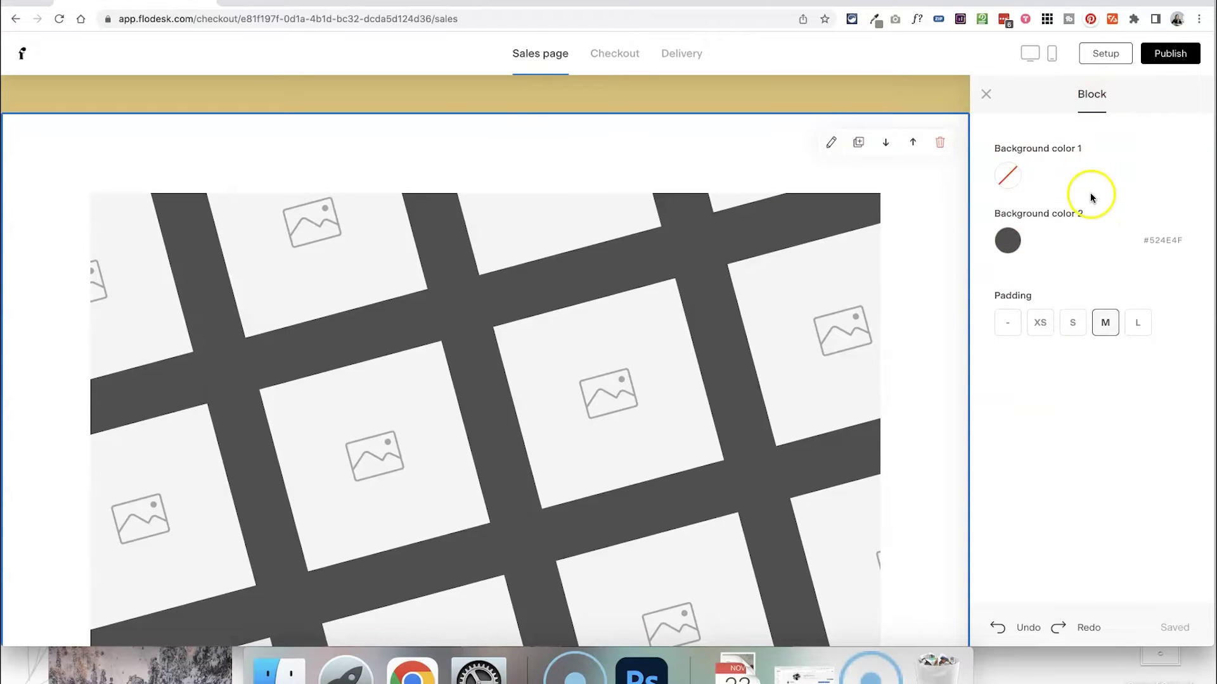
click(858, 144)
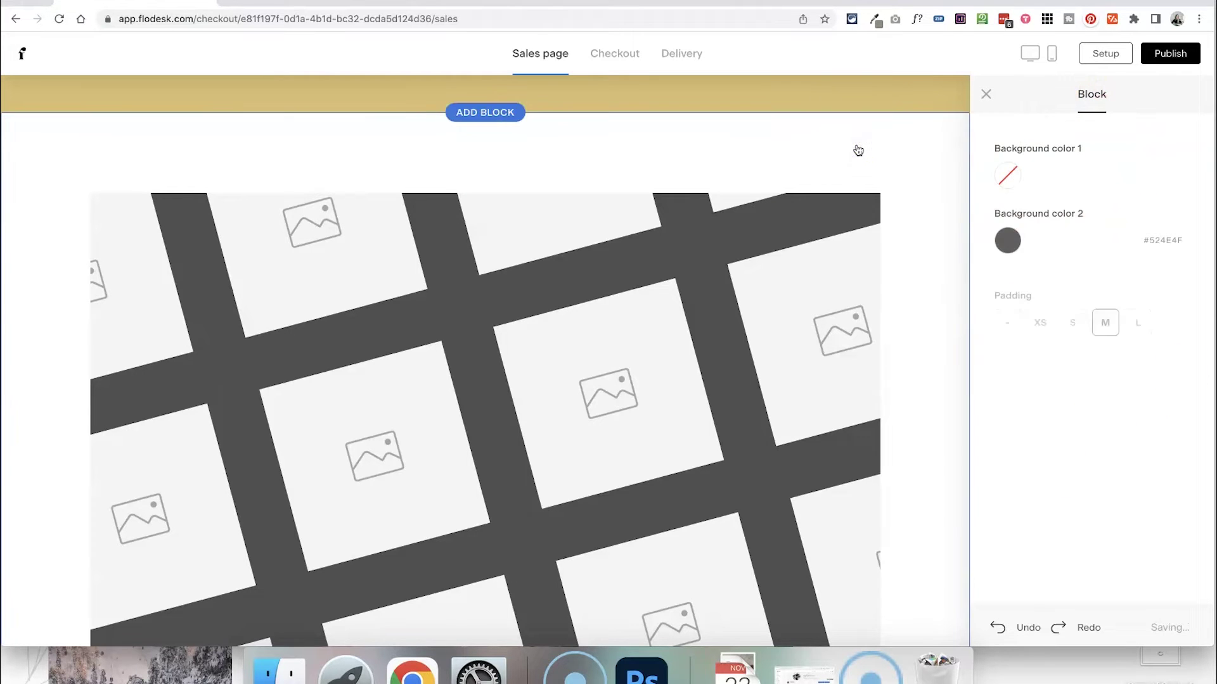
scroll(788, 288, up, 2)
scroll(789, 289, down, 5)
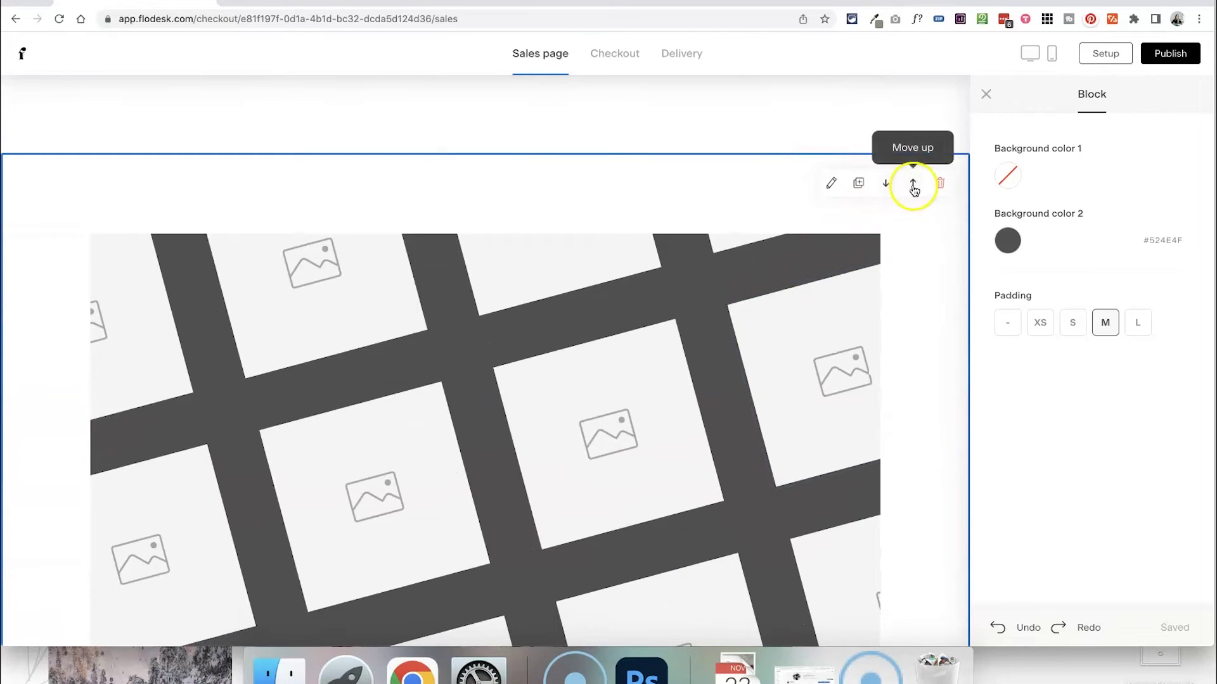
click(912, 183)
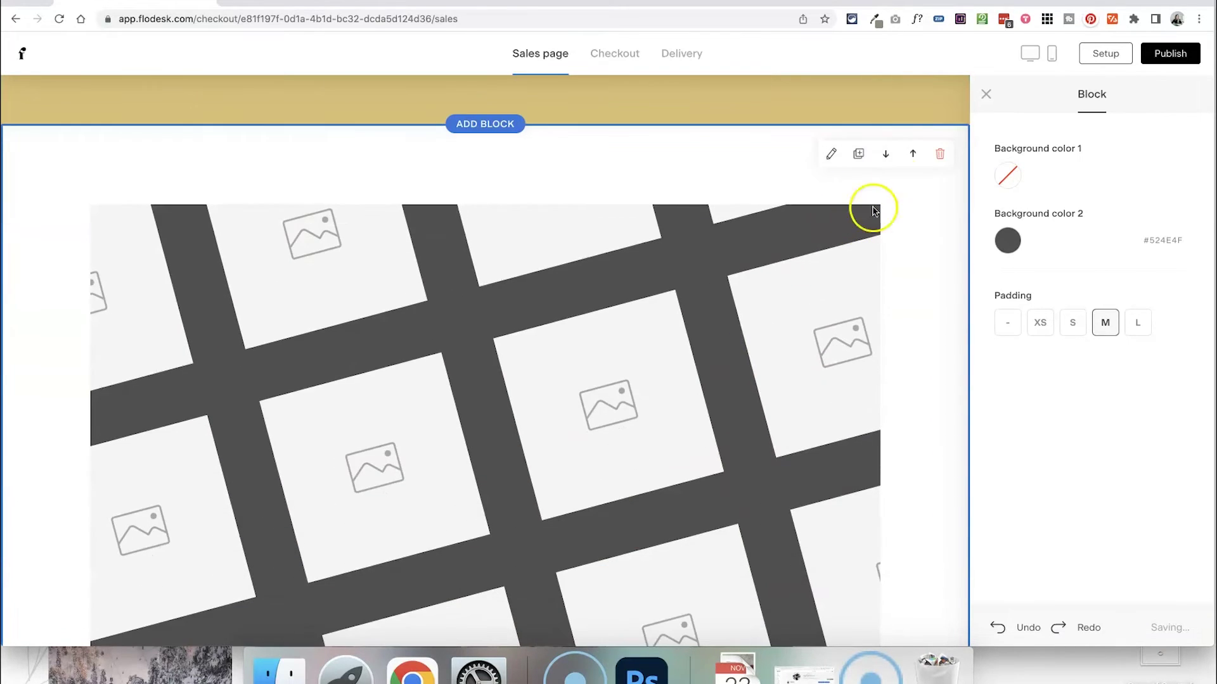
click(941, 155)
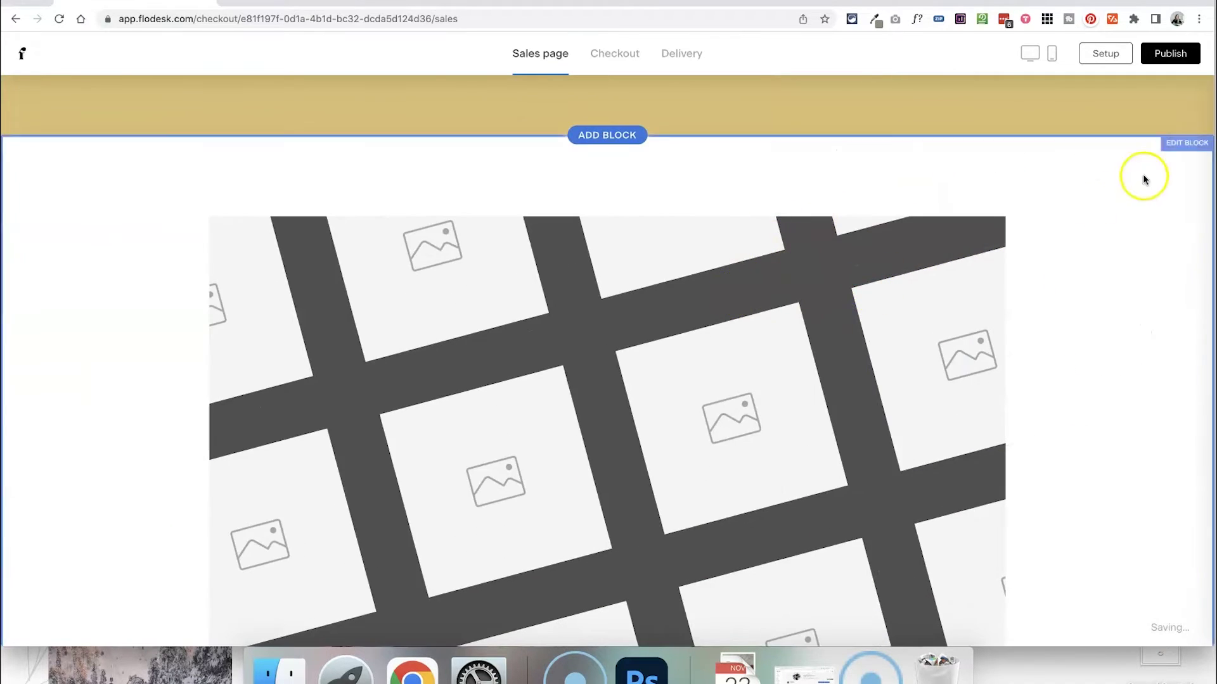
click(1109, 172)
click(942, 103)
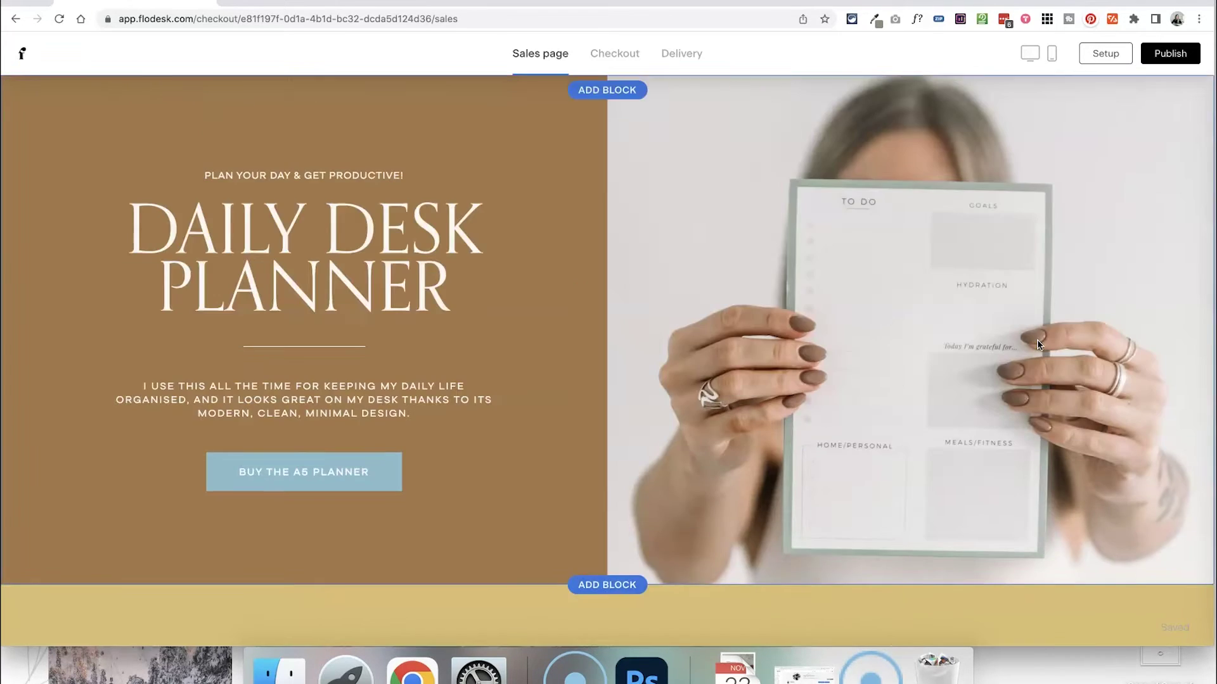
Delete the 'What are you waiting for?' block and the gold two-column story block
scroll(1037, 344, down, 20)
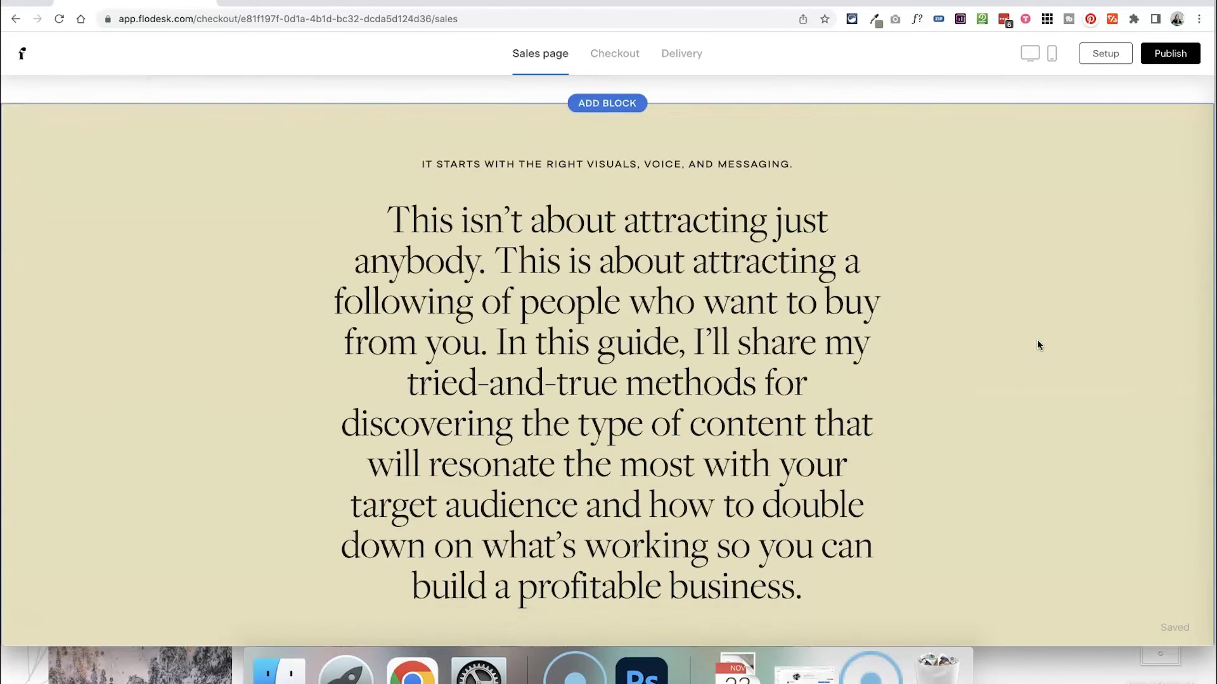
scroll(1037, 344, down, 3)
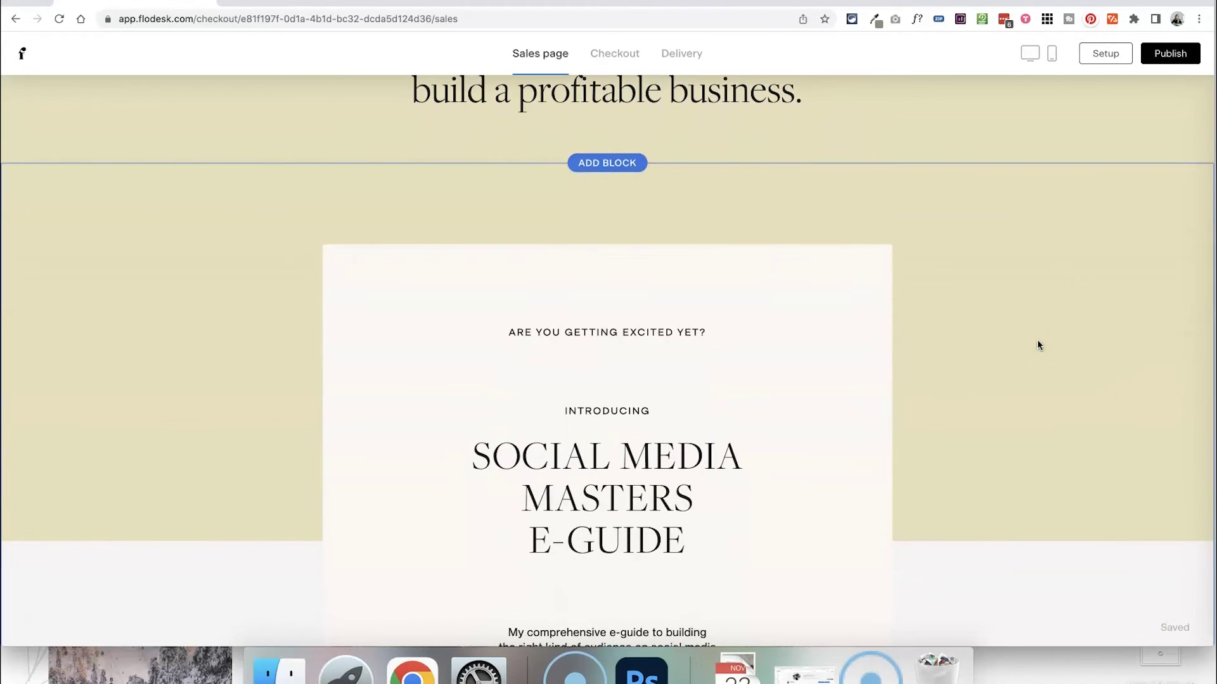
scroll(1038, 344, down, 20)
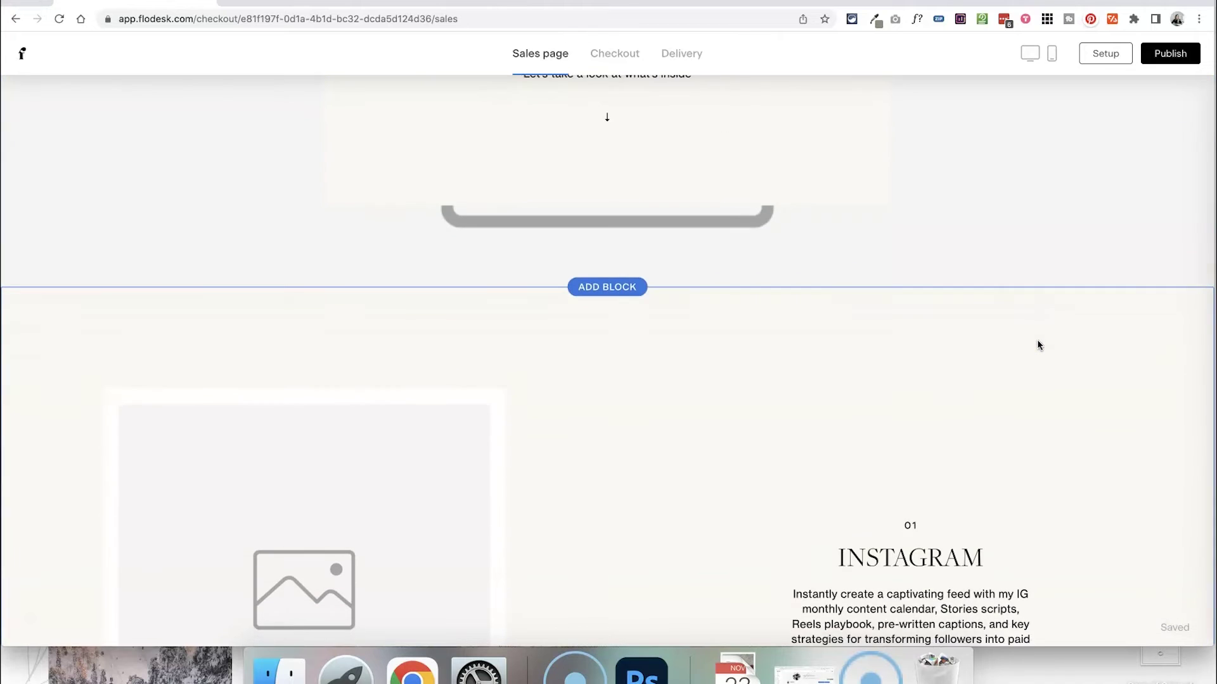
scroll(1038, 344, down, 12)
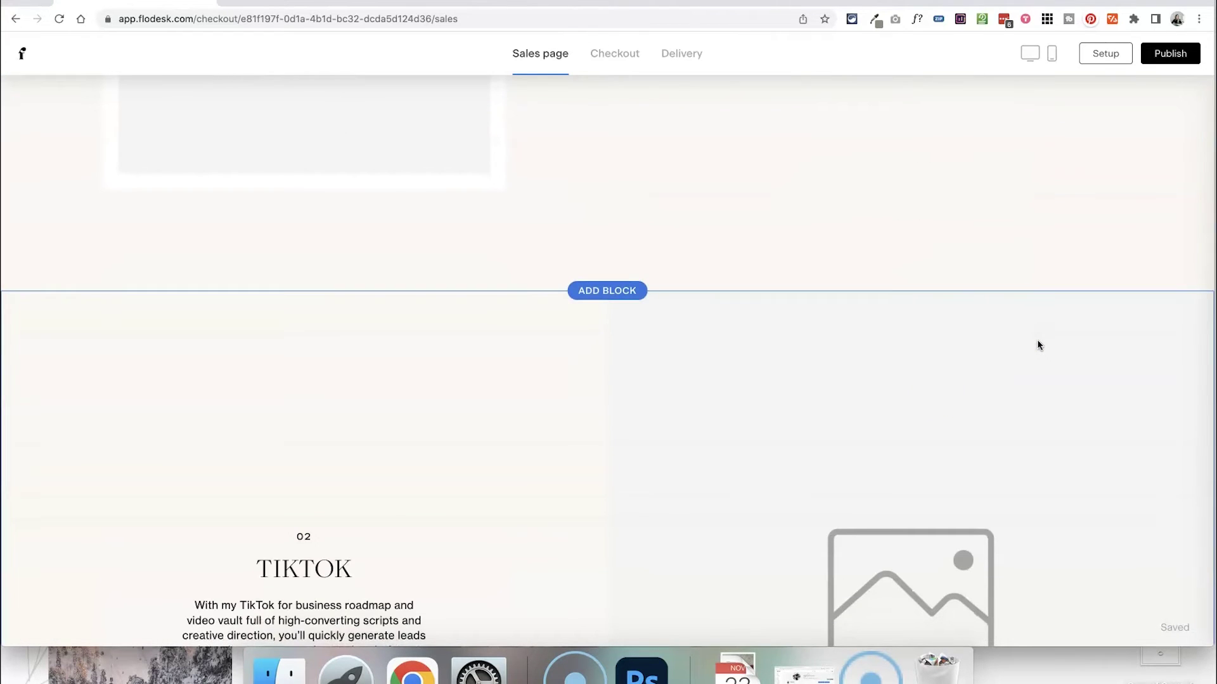
scroll(886, 405, down, 20)
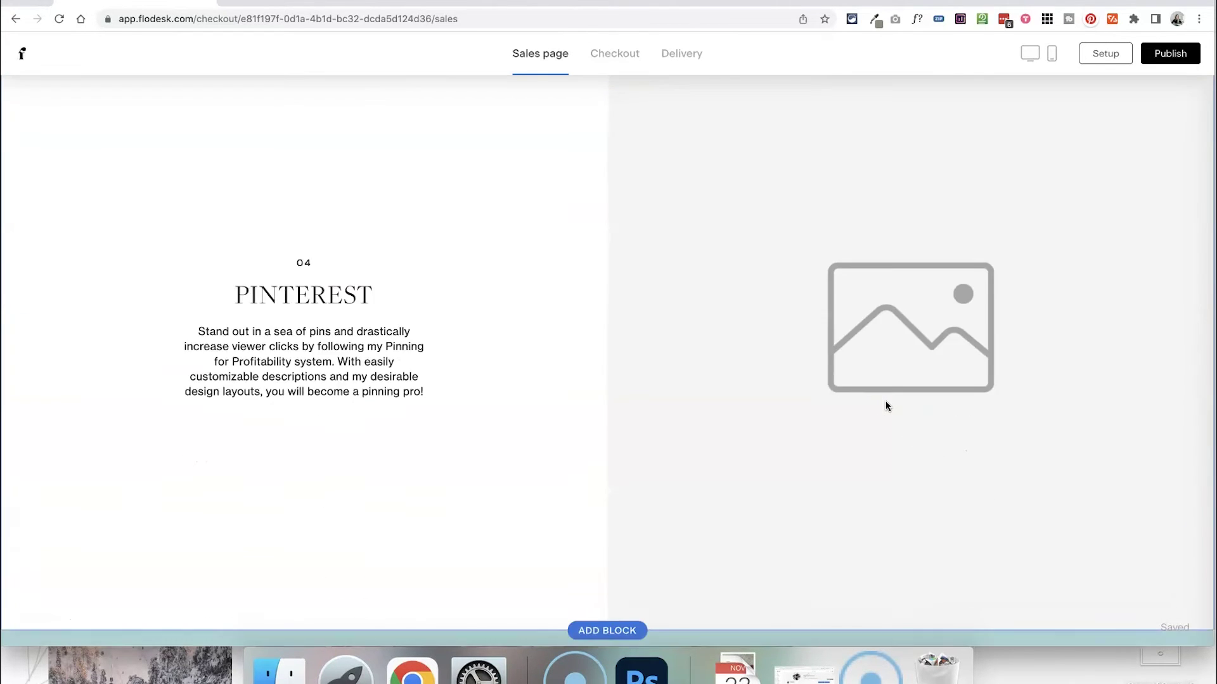
scroll(886, 405, down, 20)
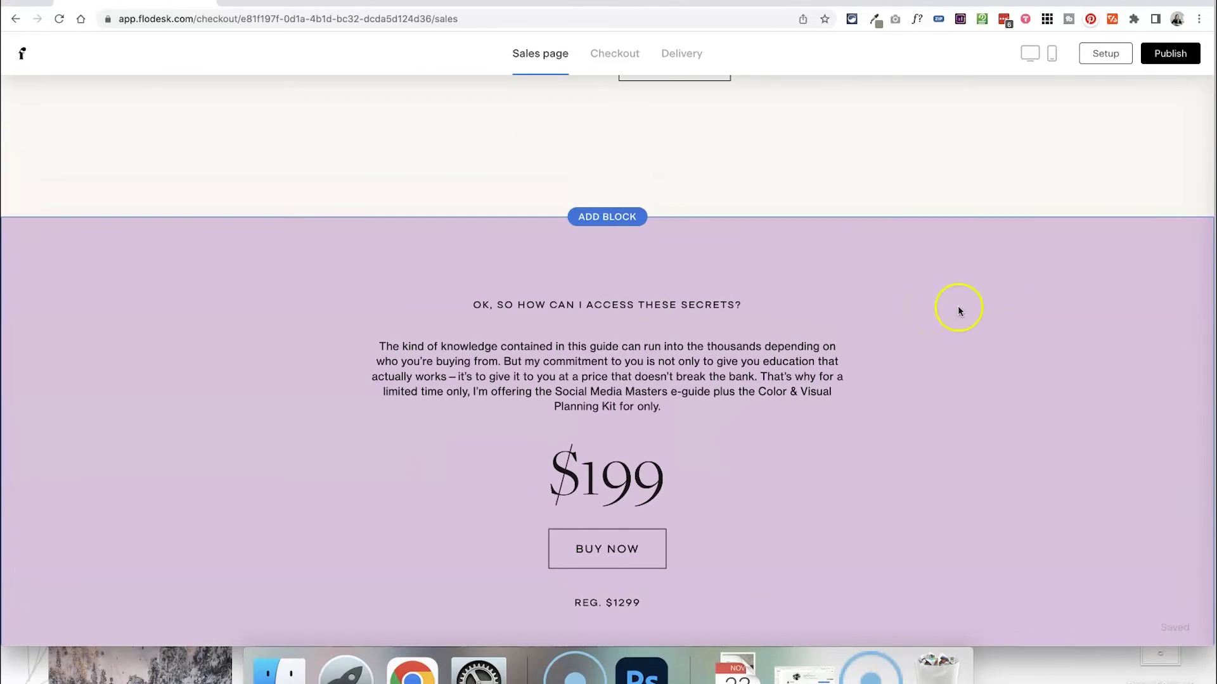
click(1018, 271)
scroll(950, 266, down, 10)
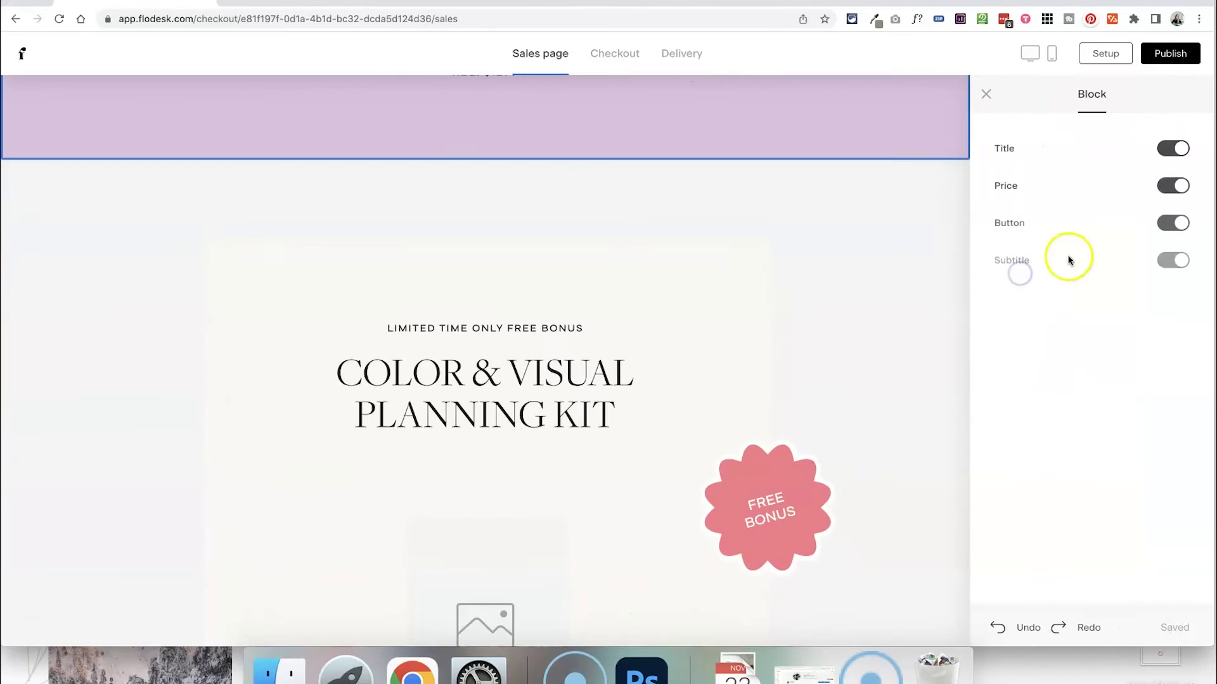
scroll(868, 263, down, 15)
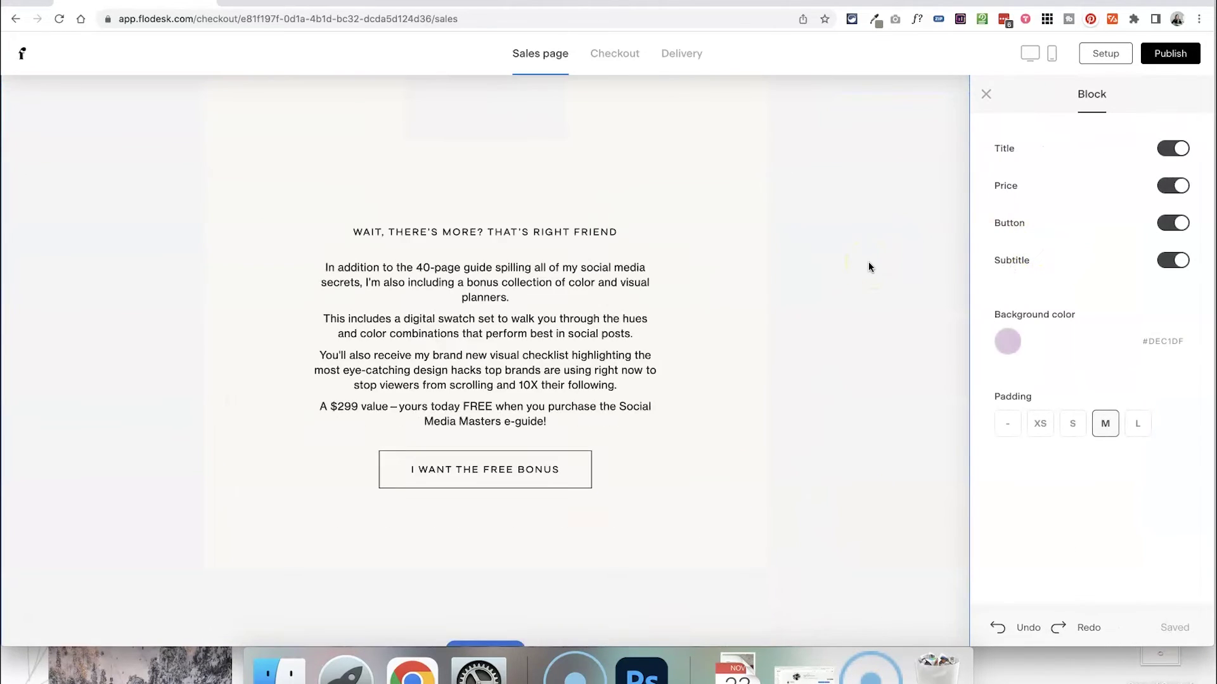
scroll(868, 266, down, 10)
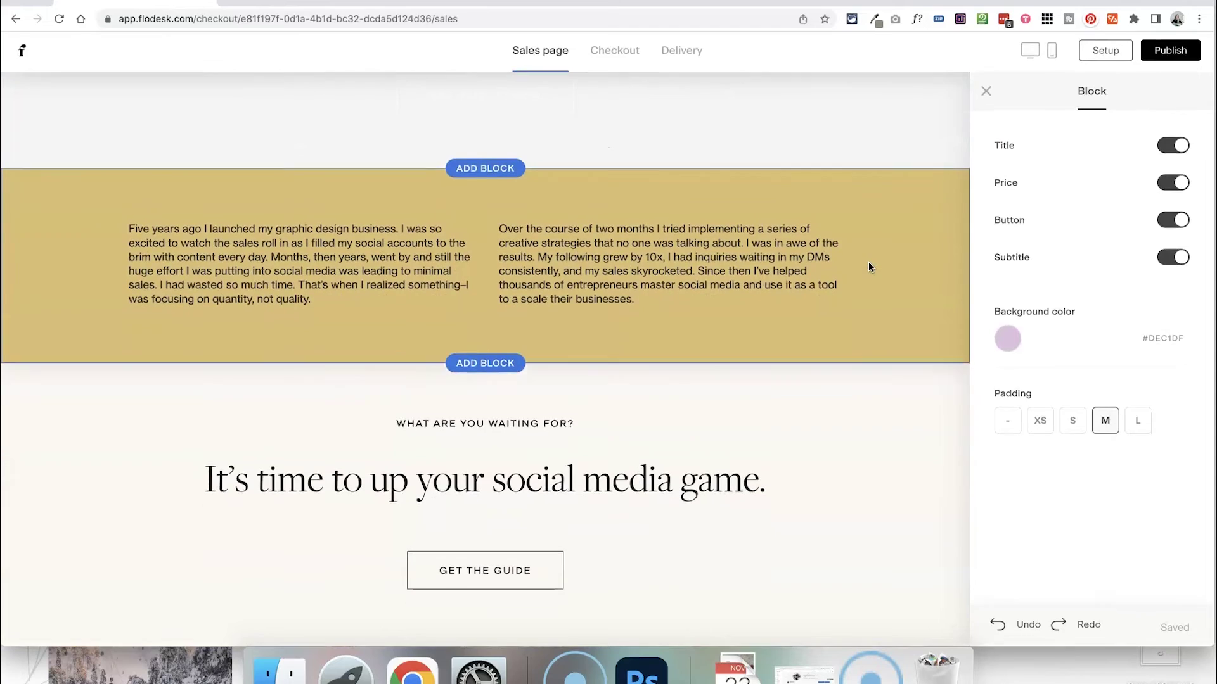
click(800, 415)
click(940, 396)
click(1187, 463)
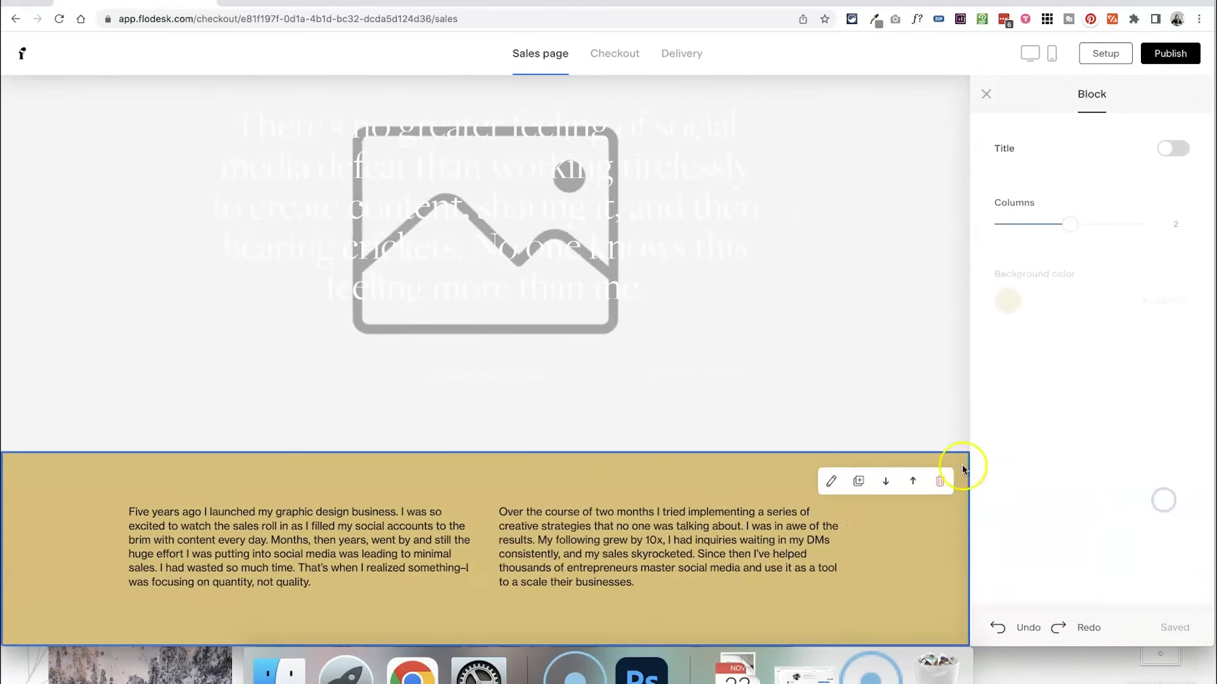
click(944, 475)
scroll(739, 462, down, 15)
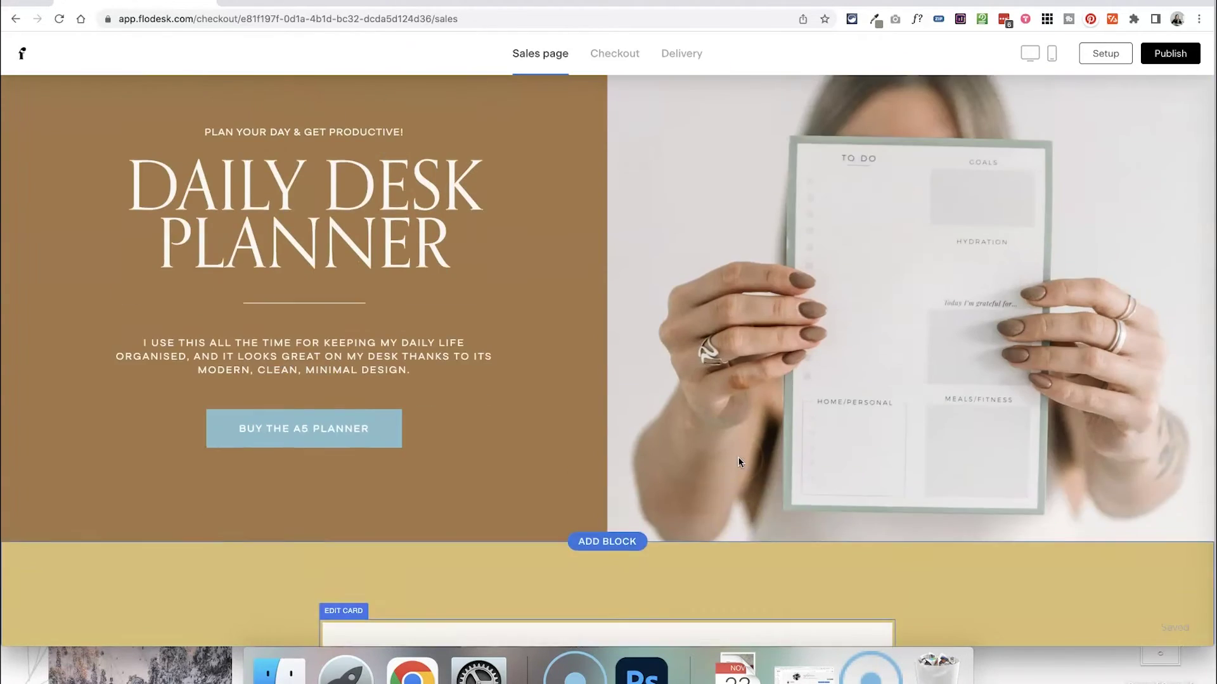
mouse_move(485, 621)
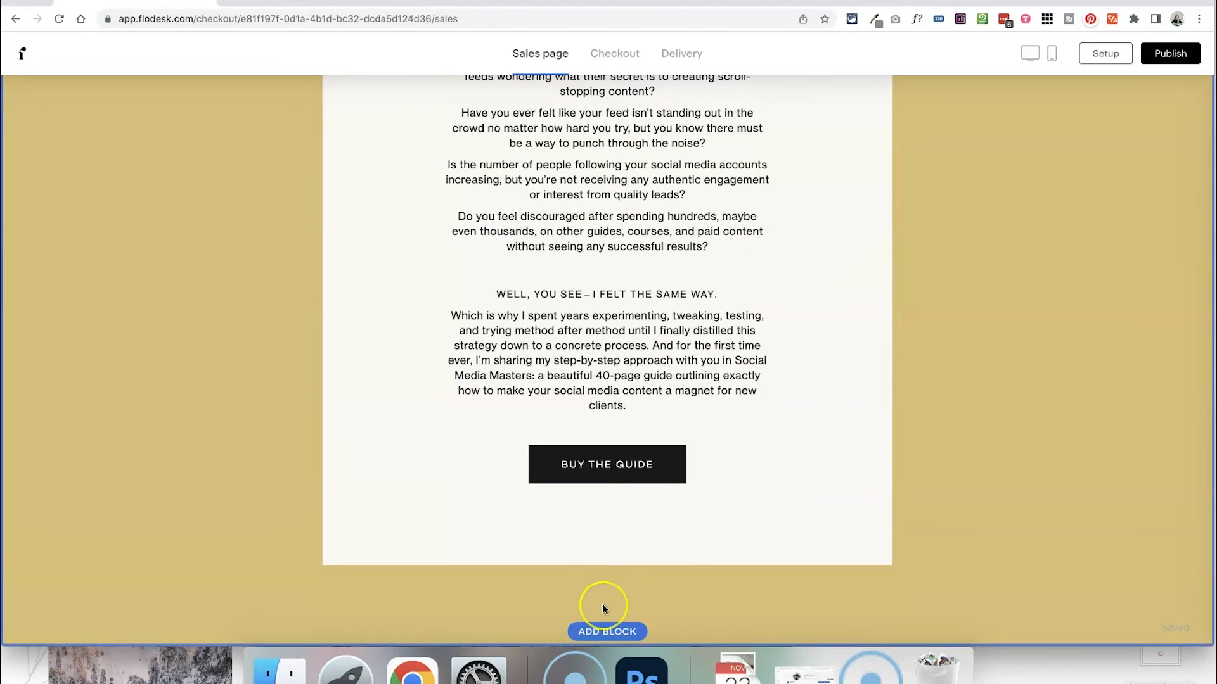
click(605, 632)
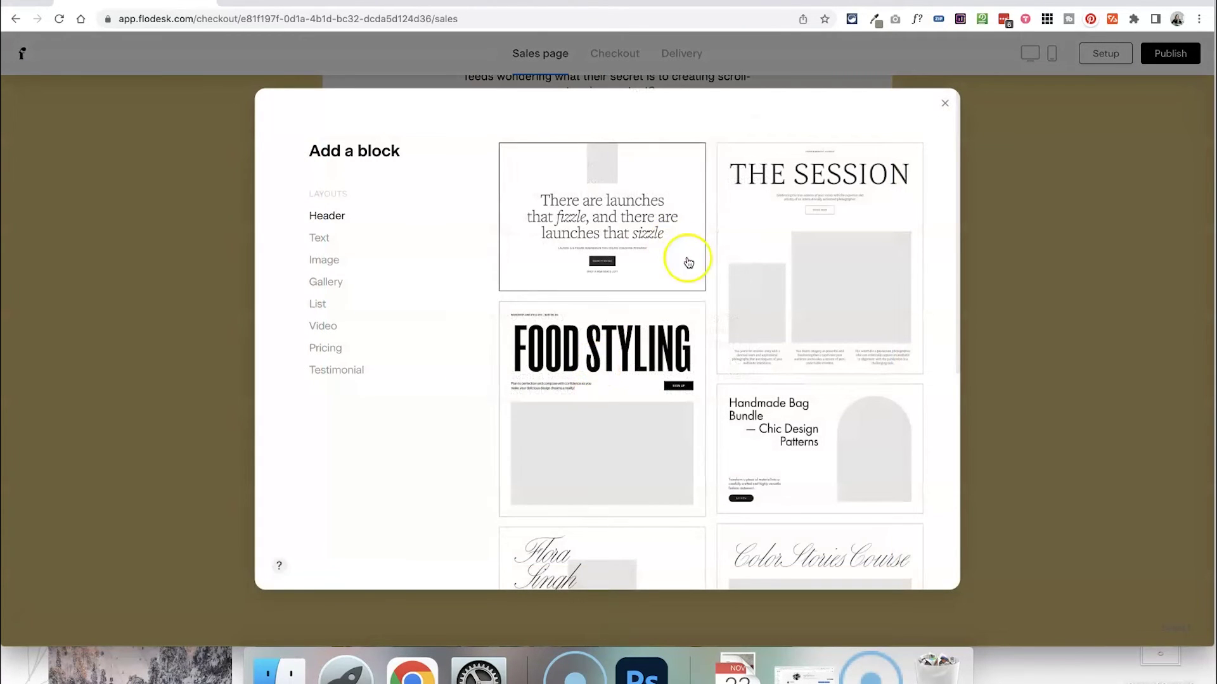
scroll(663, 383, down, 5)
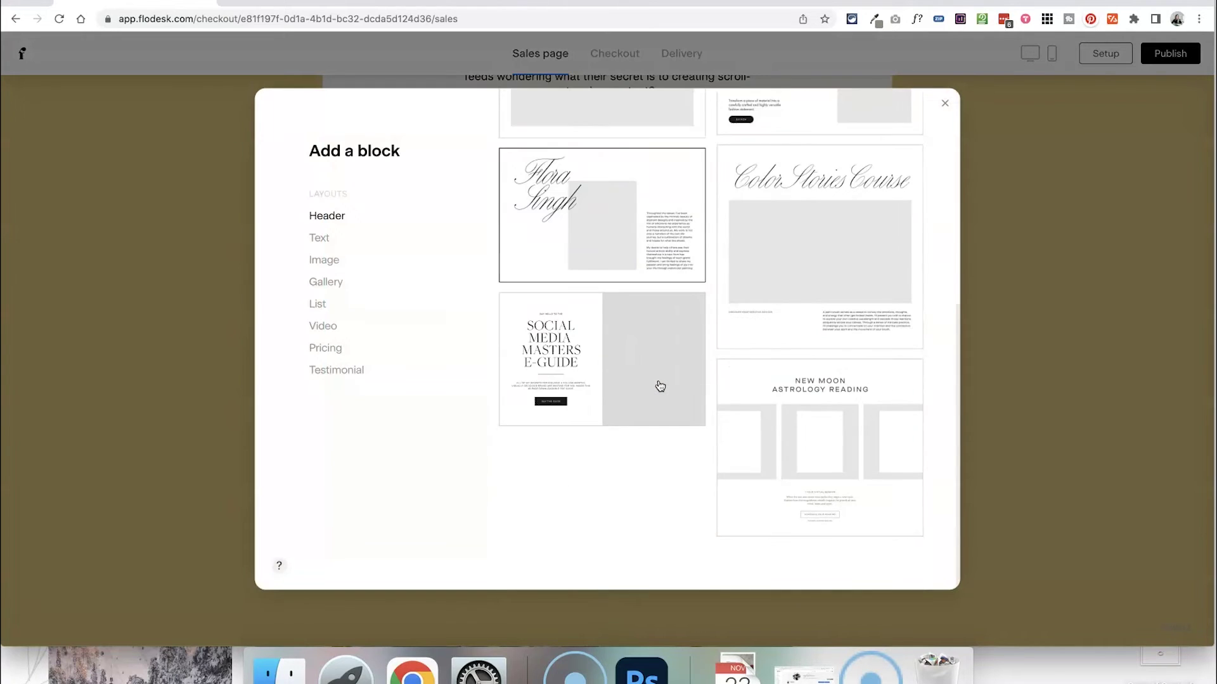
scroll(660, 385, up, 6)
click(464, 251)
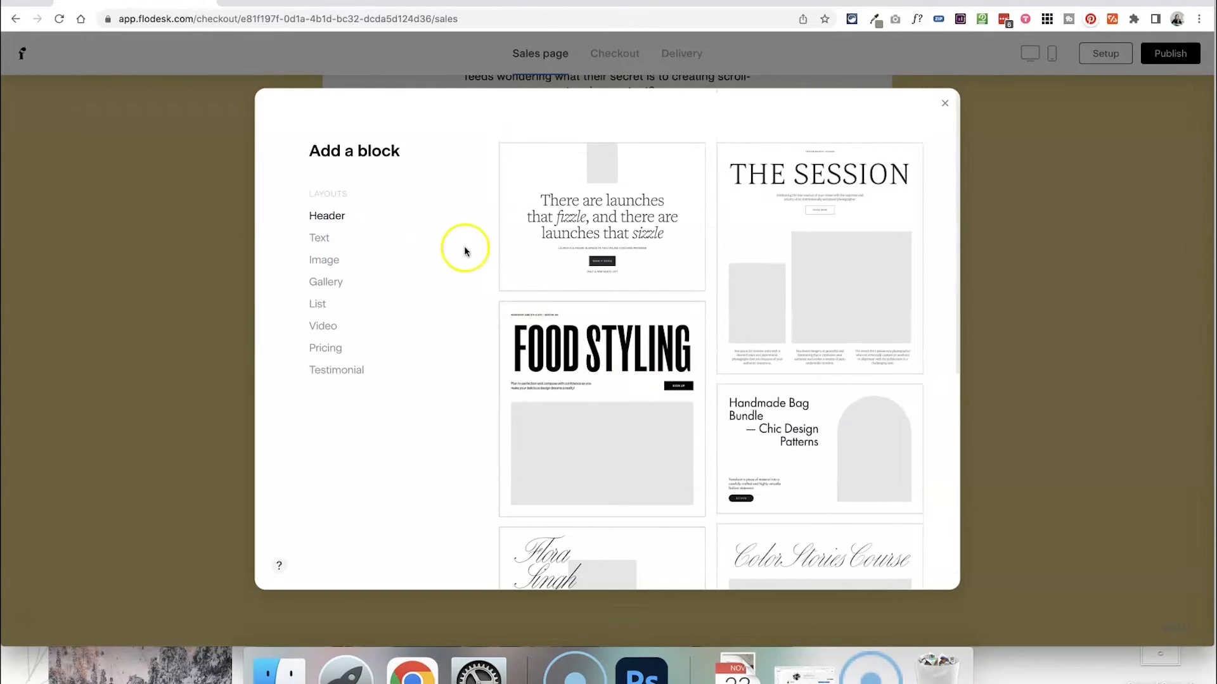
click(321, 239)
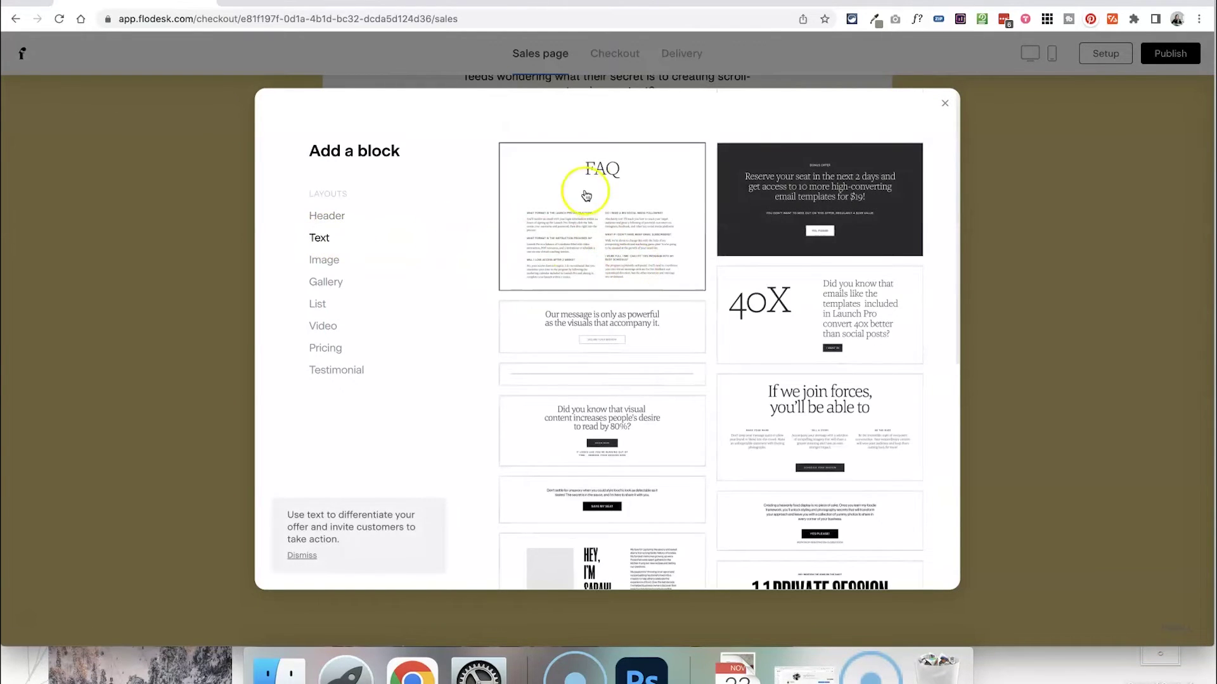
scroll(667, 339, down, 1)
scroll(668, 338, down, 6)
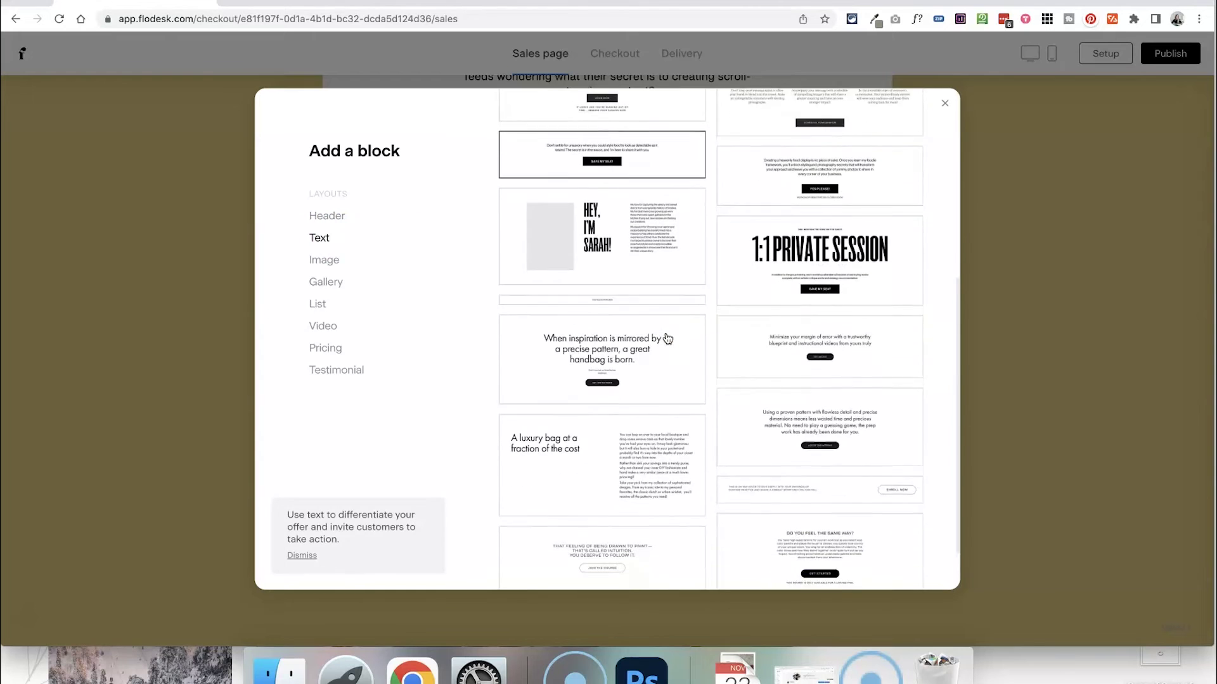
click(323, 259)
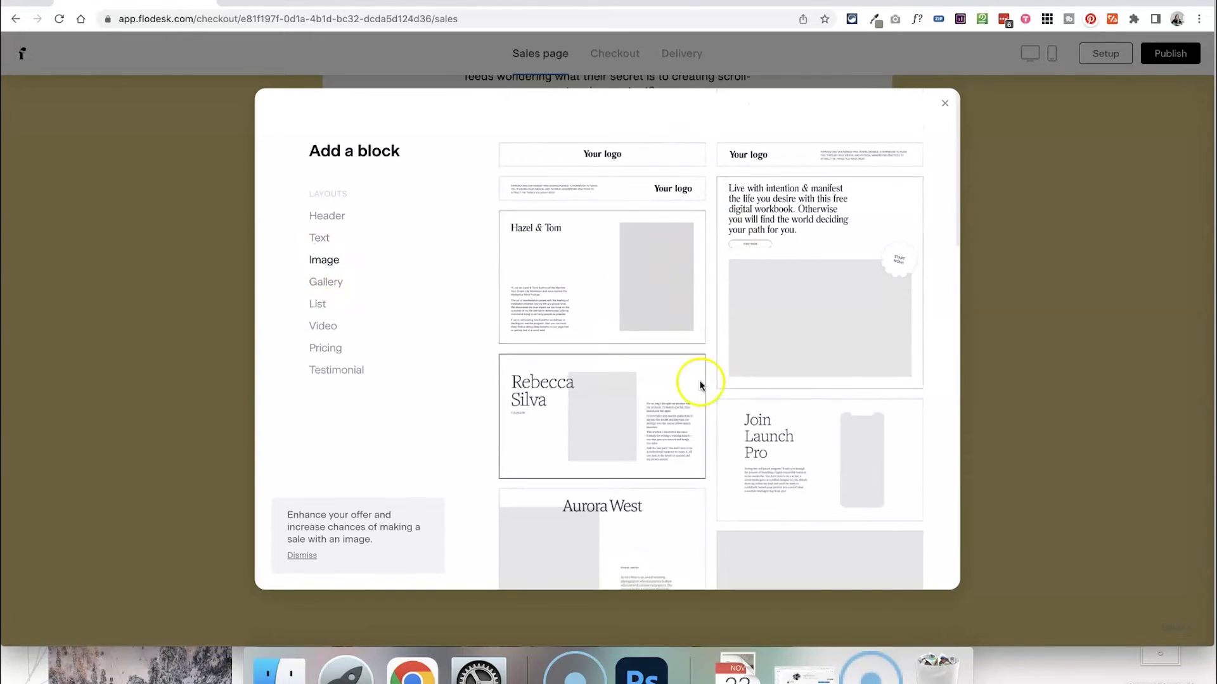
scroll(697, 380, down, 5)
click(319, 304)
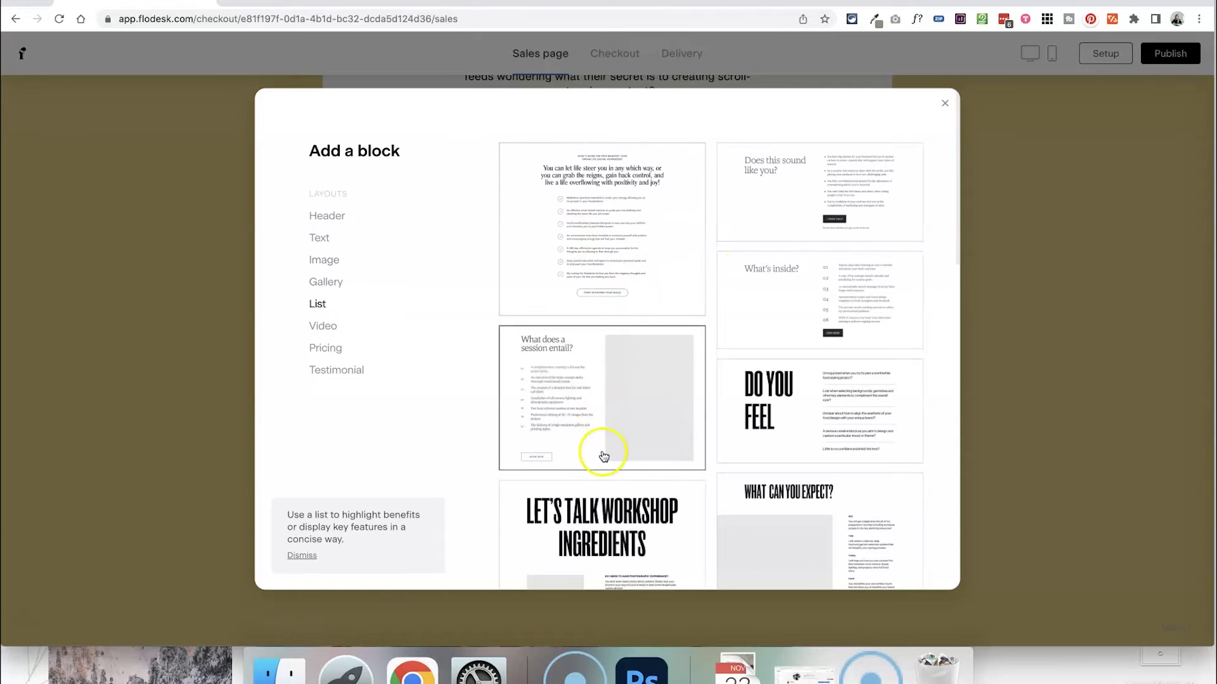
scroll(602, 451, down, 10)
scroll(603, 457, up, 10)
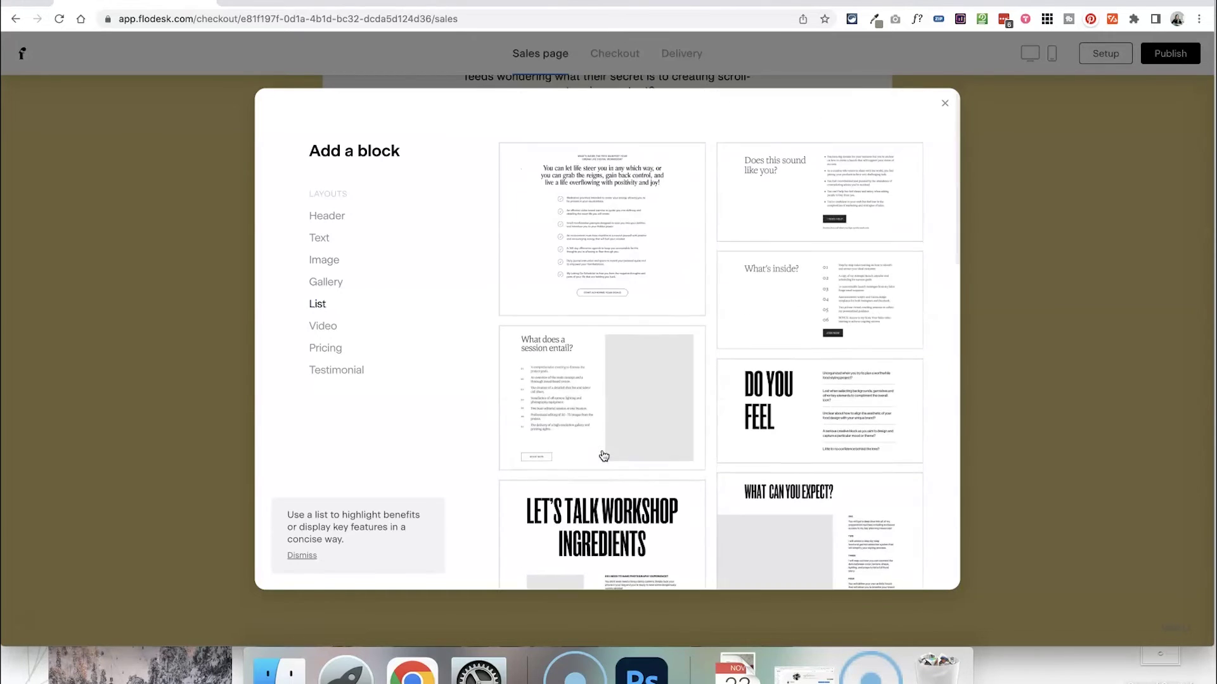
click(331, 355)
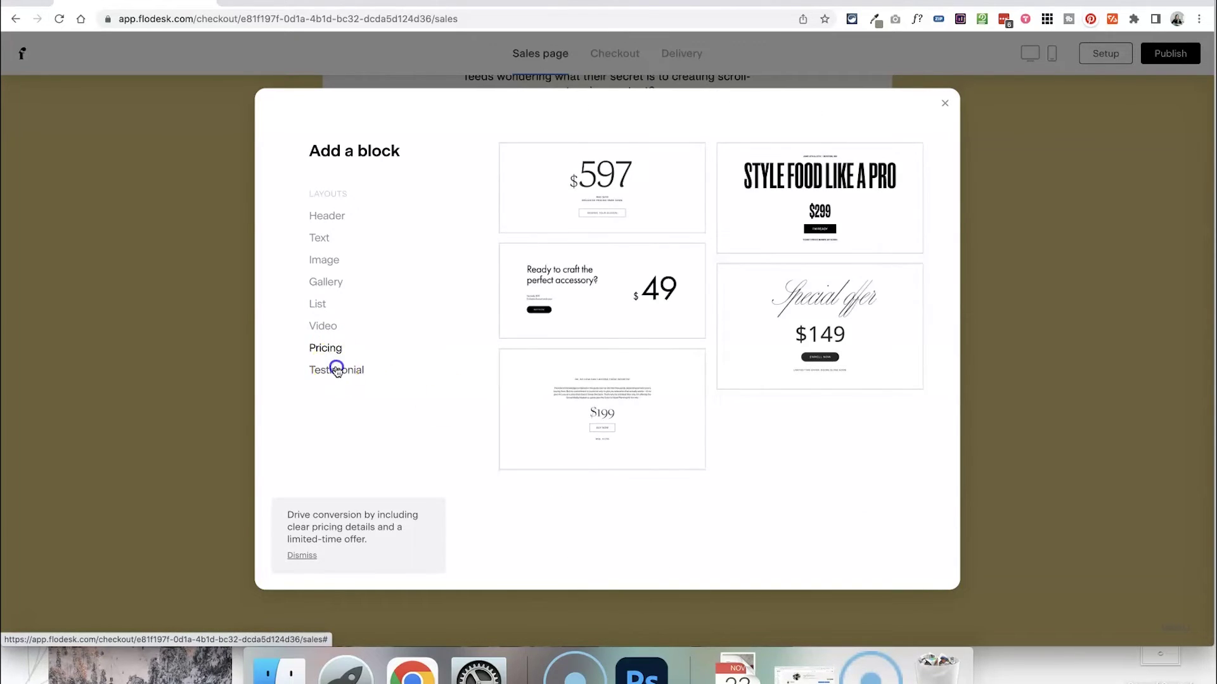
click(336, 370)
click(323, 326)
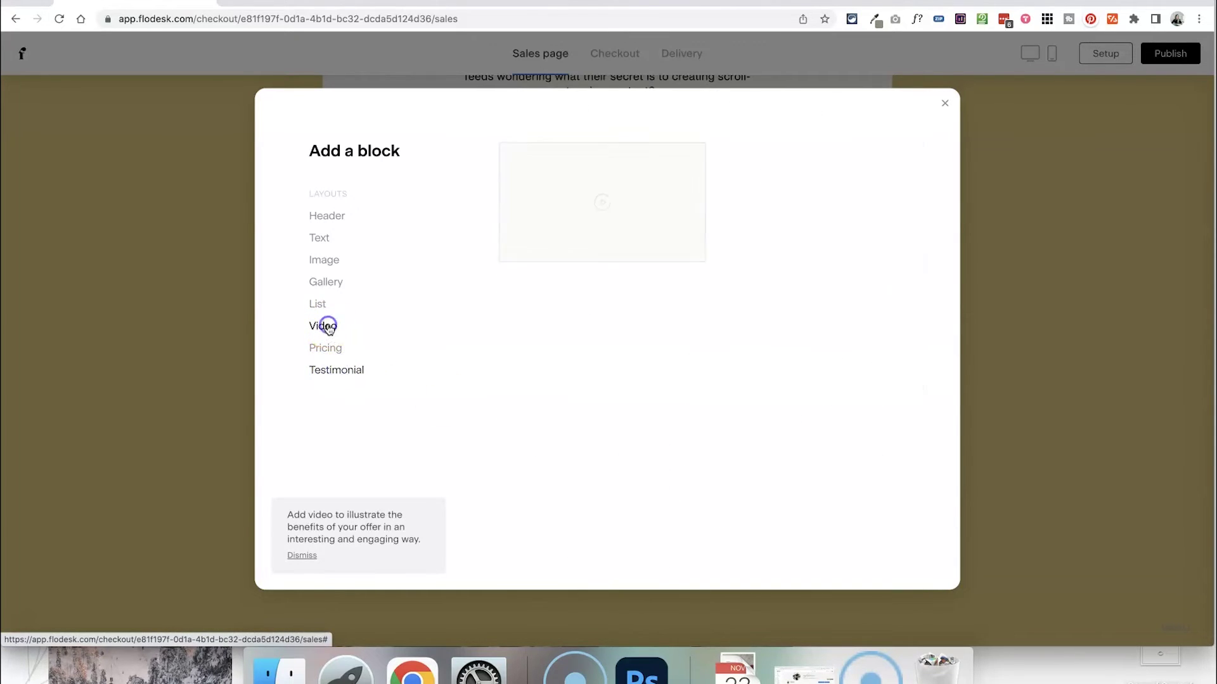
click(324, 215)
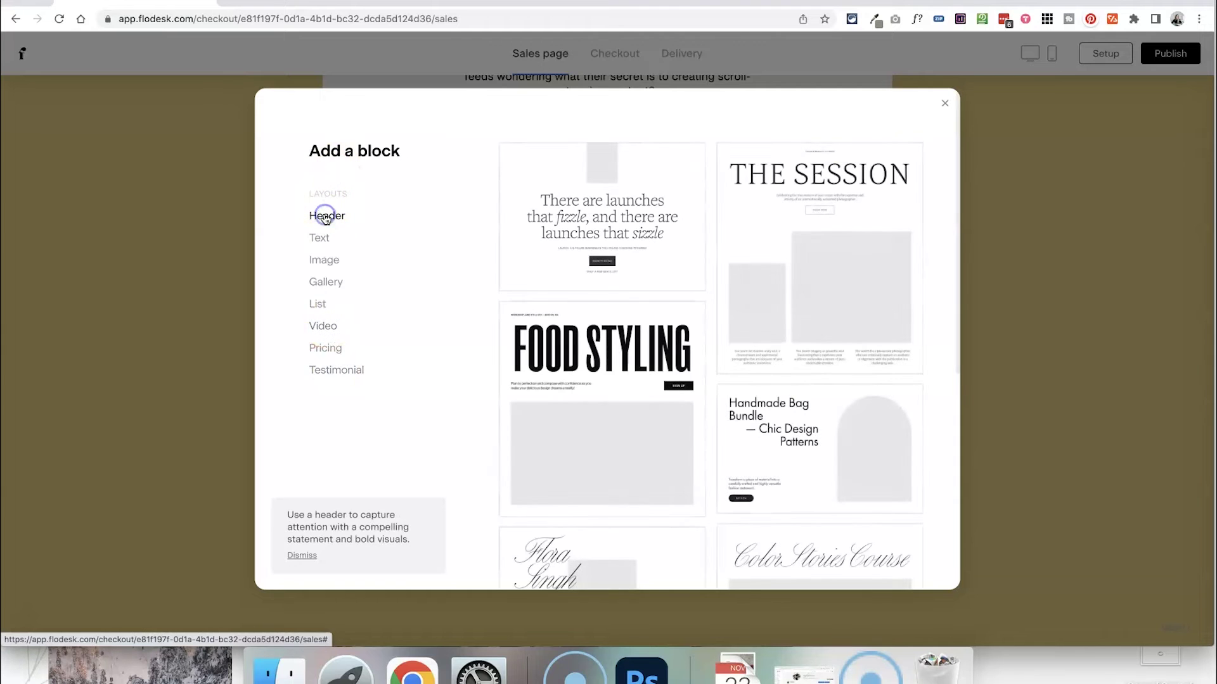
click(943, 109)
Delete the gold 'Let's get real for a second, friend' block
scroll(797, 265, up, 5)
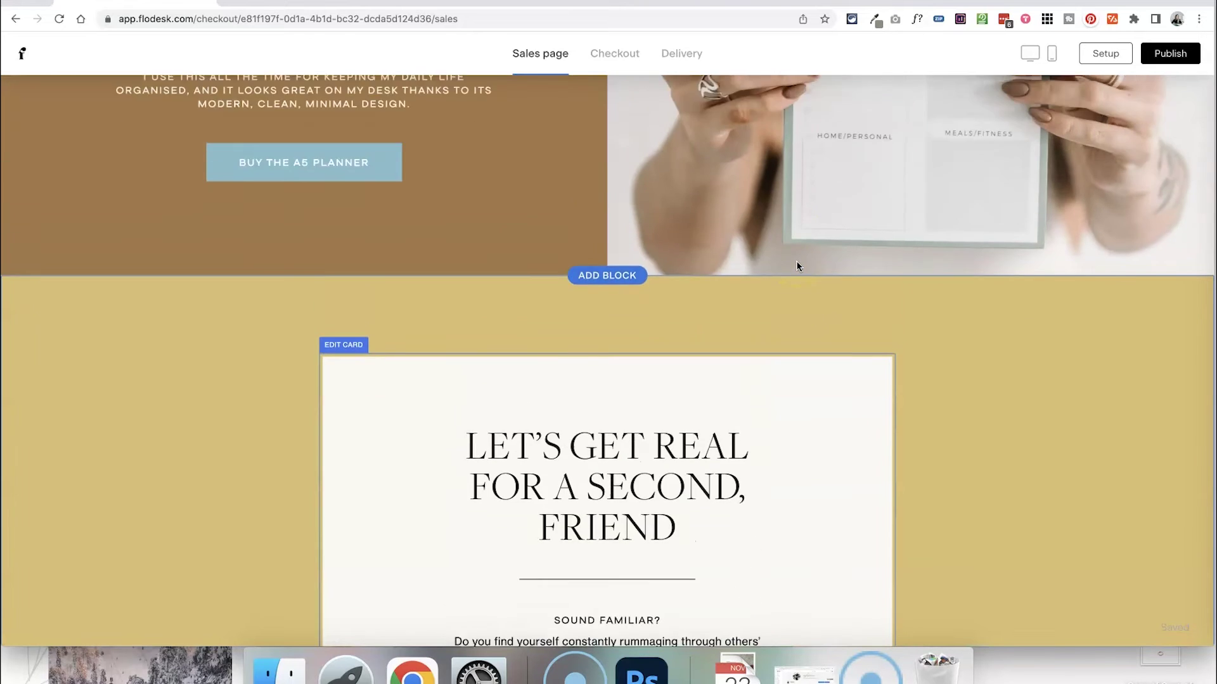
scroll(796, 260, up, 4)
scroll(796, 261, down, 6)
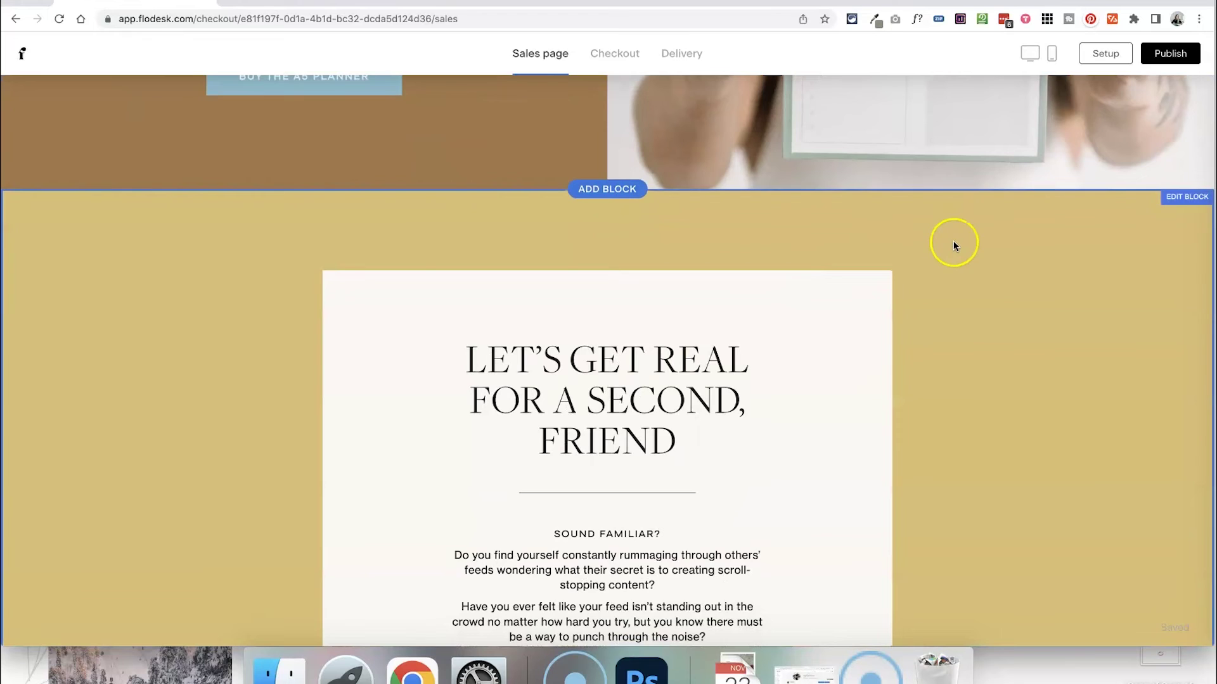
click(953, 245)
key(Delete)
Switch to the Checkout page for editing
scroll(453, 431, down, 7)
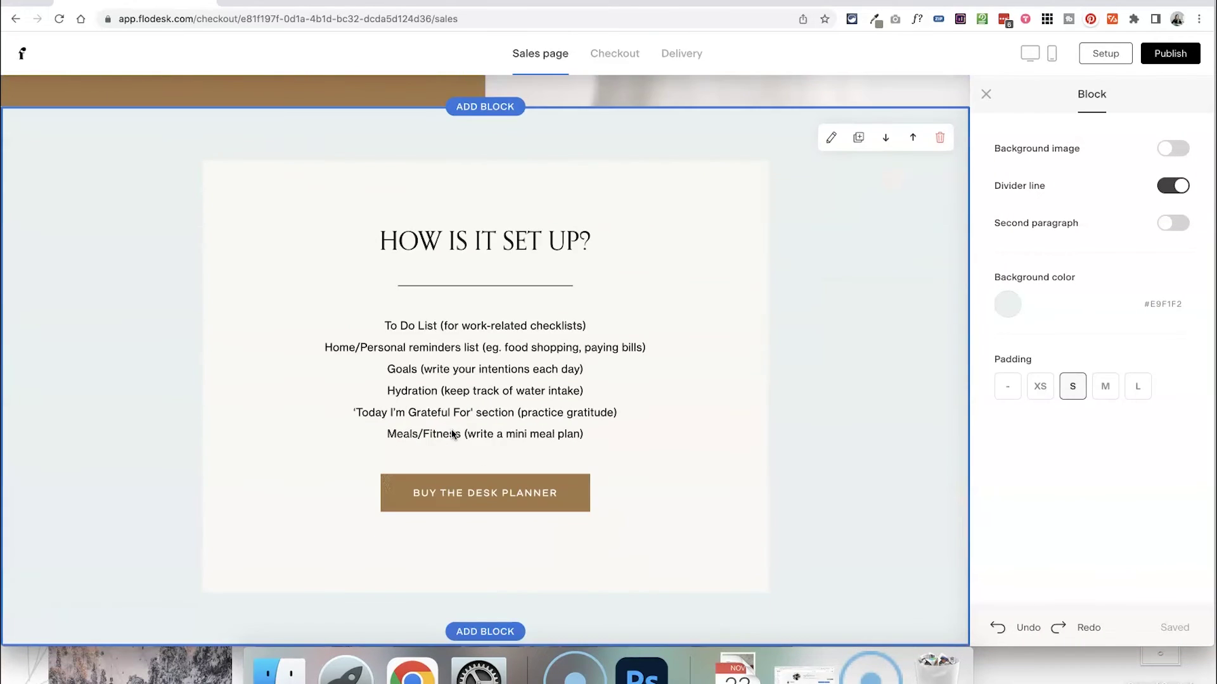
scroll(452, 434, up, 8)
click(619, 55)
click(614, 54)
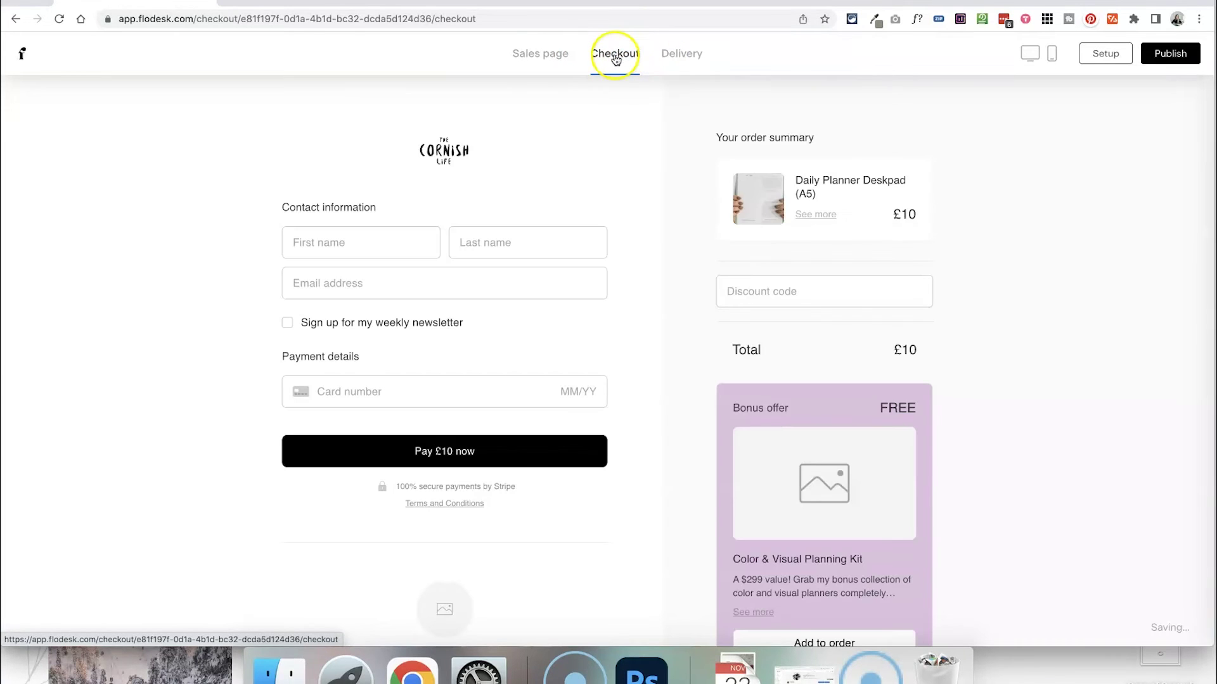
Open the checkout's logo settings and close them without changes
click(579, 165)
click(773, 144)
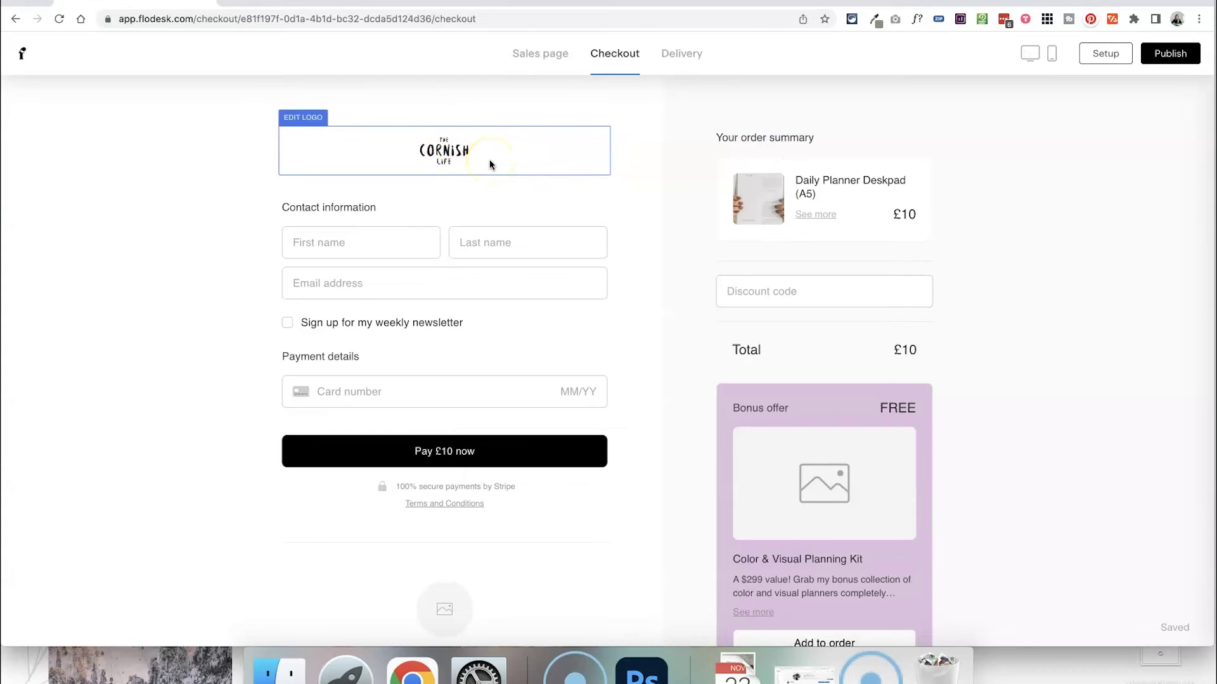
click(535, 147)
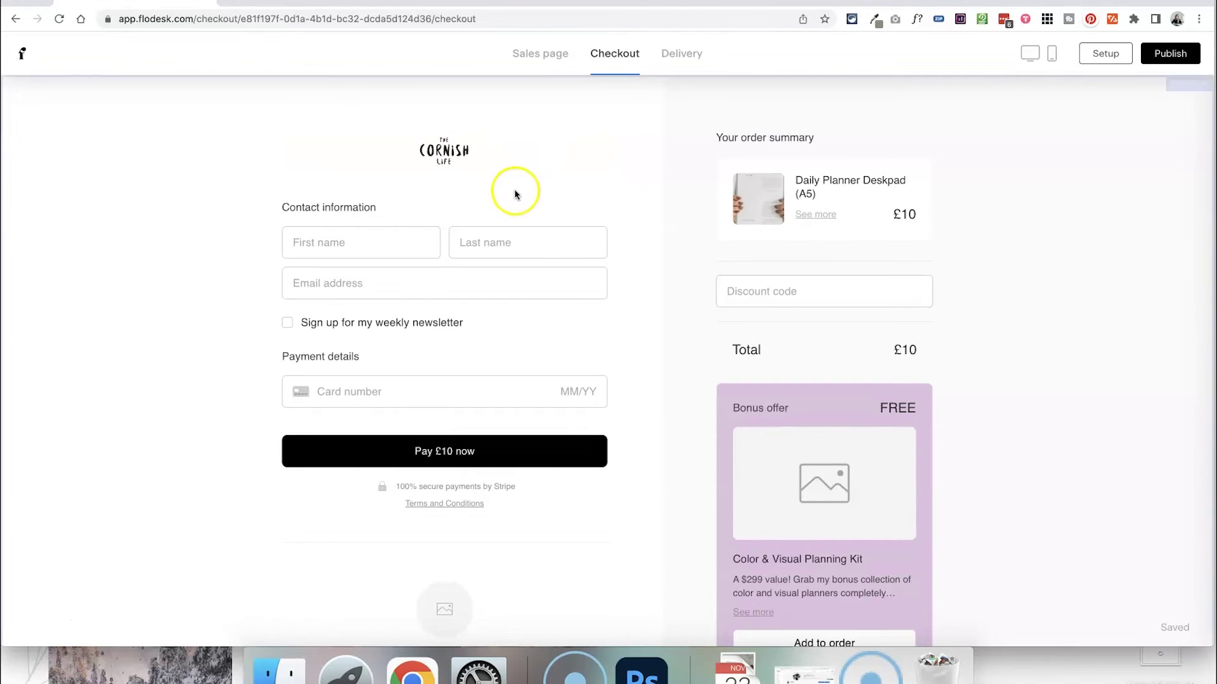
Check the contact information settings, then open the checkout Page settings panel
click(442, 219)
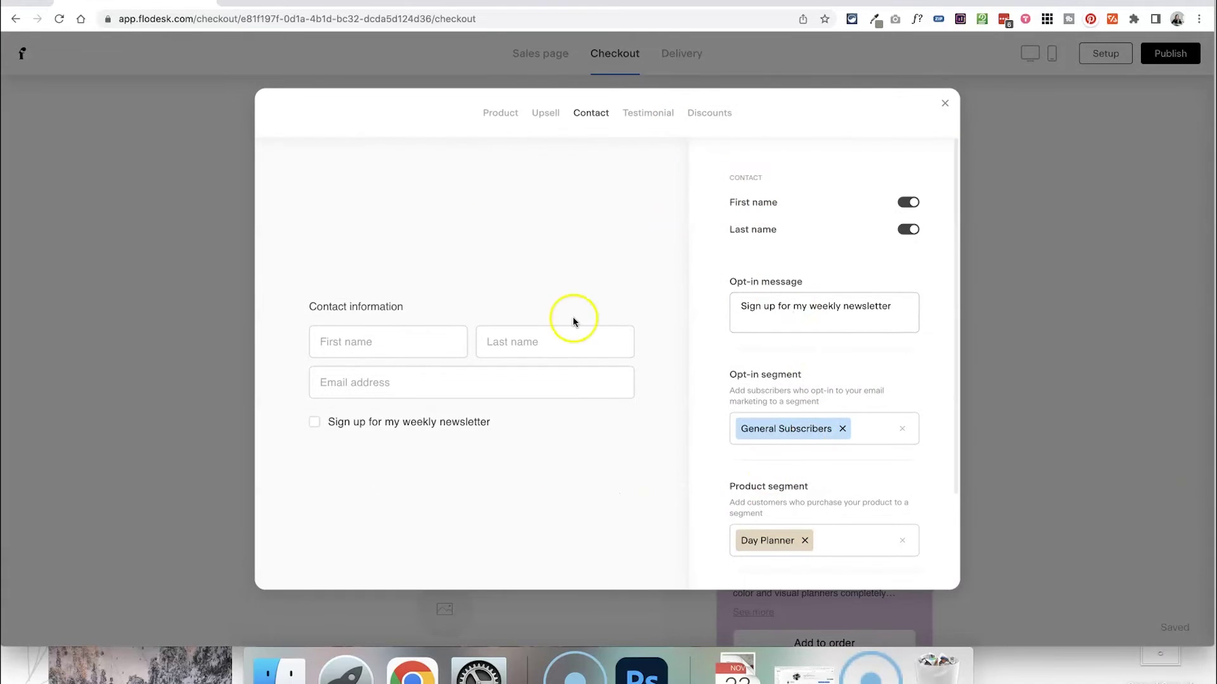
click(946, 106)
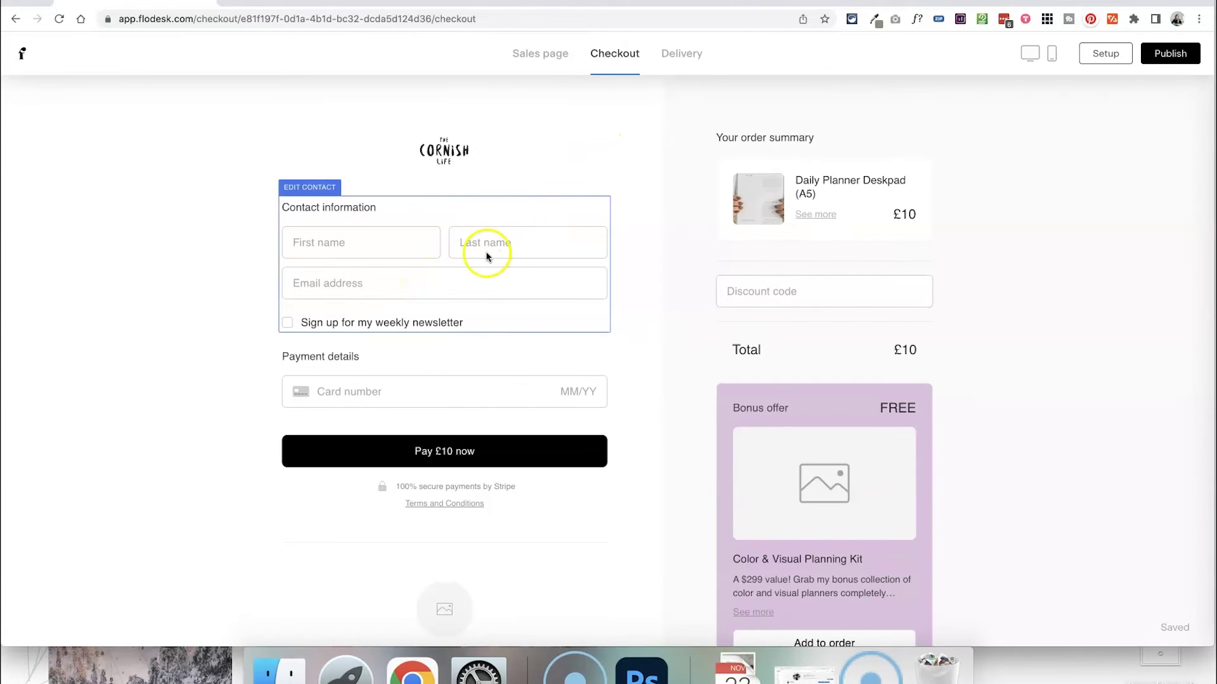
click(431, 346)
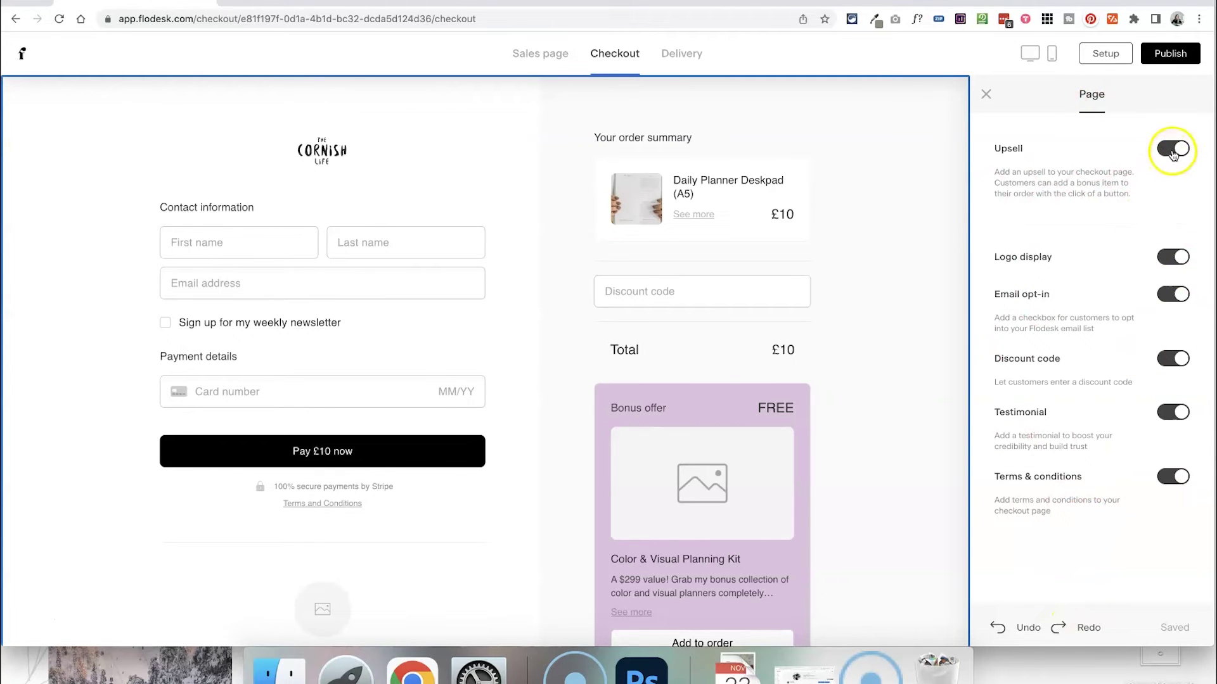
Switch off the Upsell, Discount code and Testimonial toggles in the checkout Page panel
scroll(628, 362, down, 3)
scroll(628, 362, up, 3)
click(1172, 151)
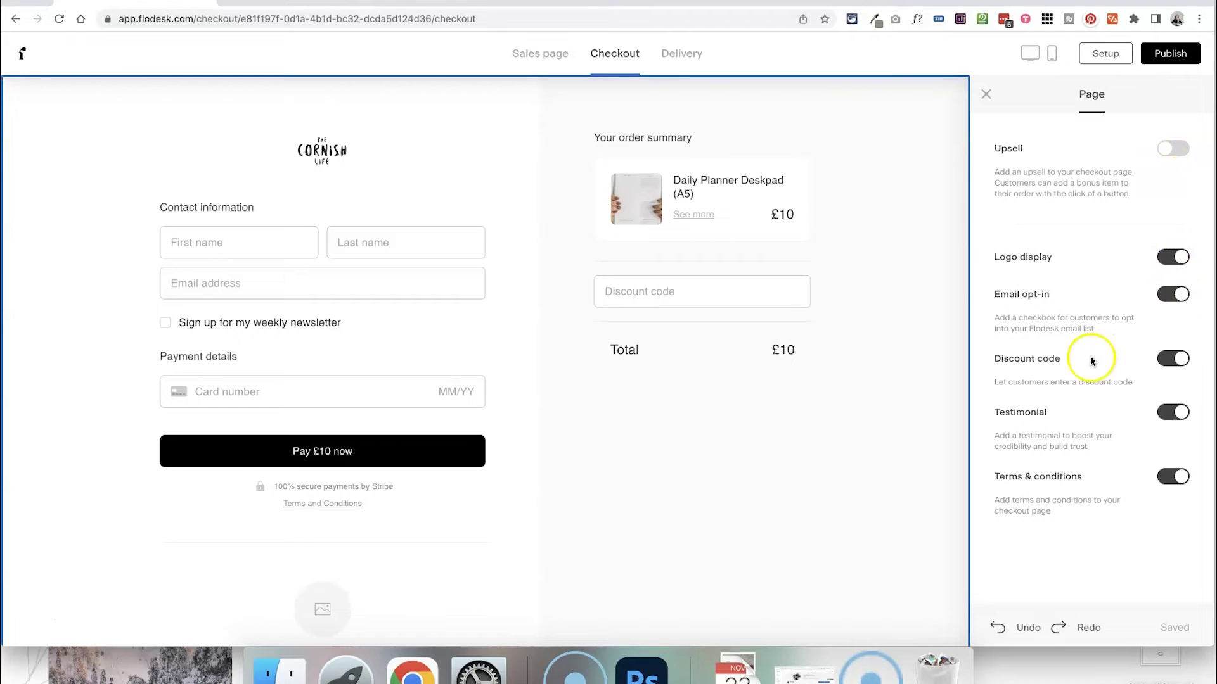
scroll(730, 469, down, 3)
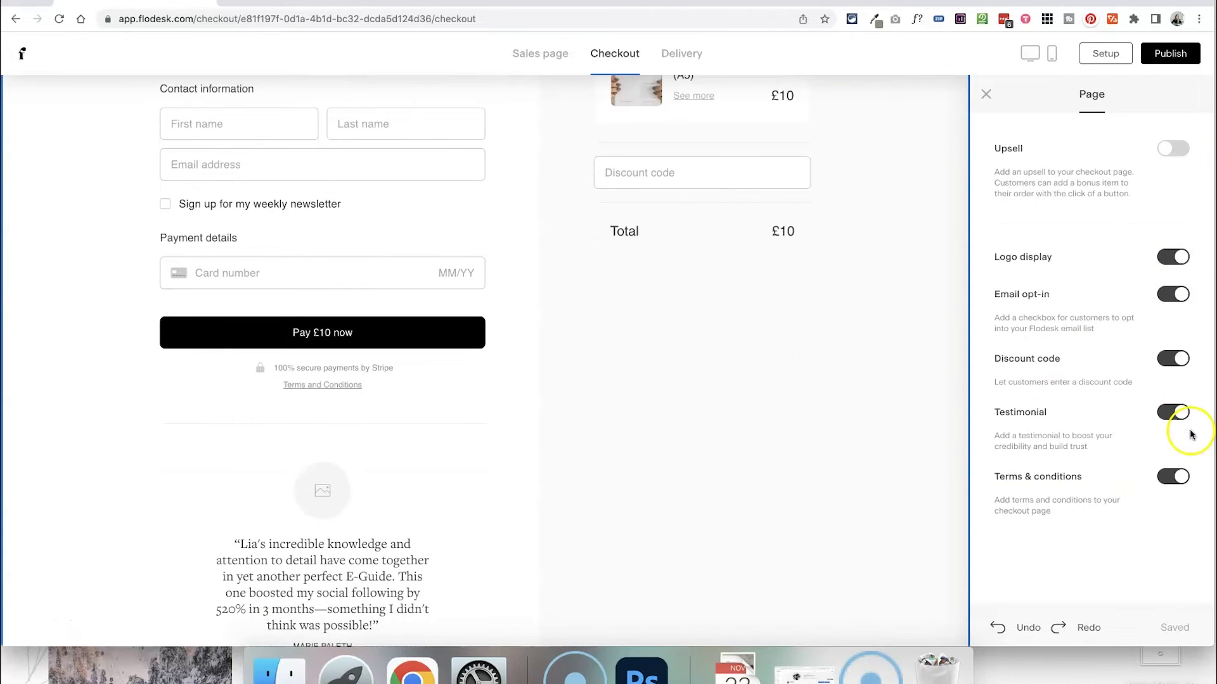
click(1173, 361)
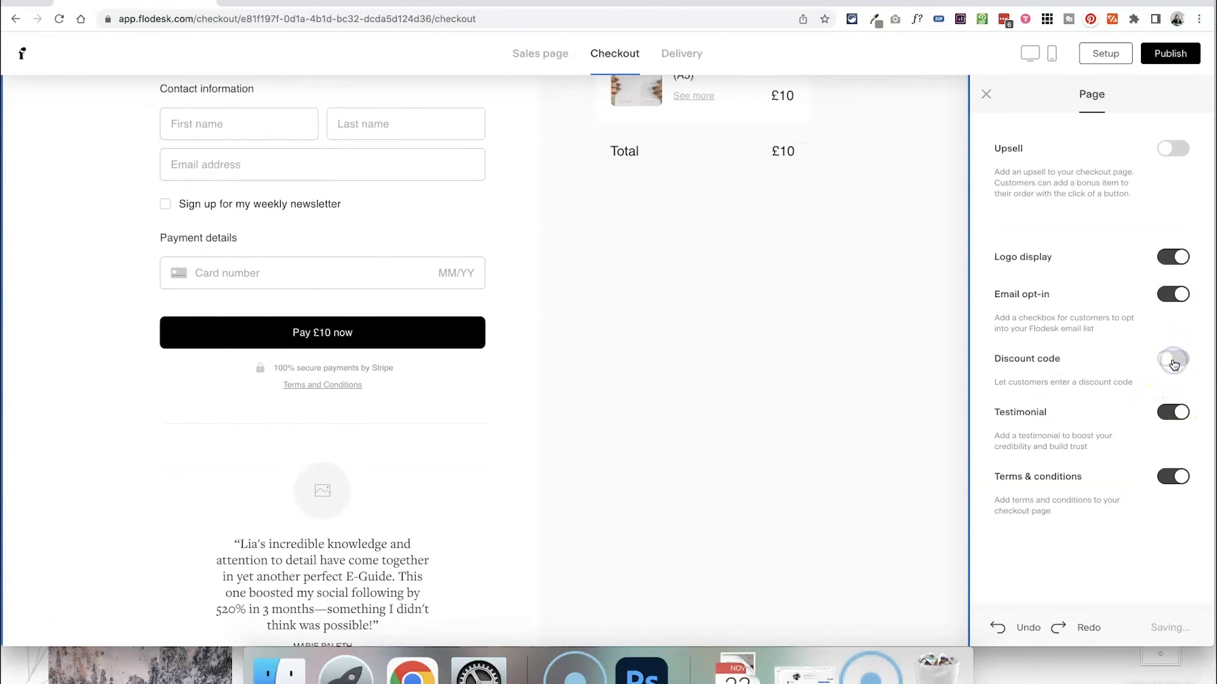
scroll(783, 375, down, 3)
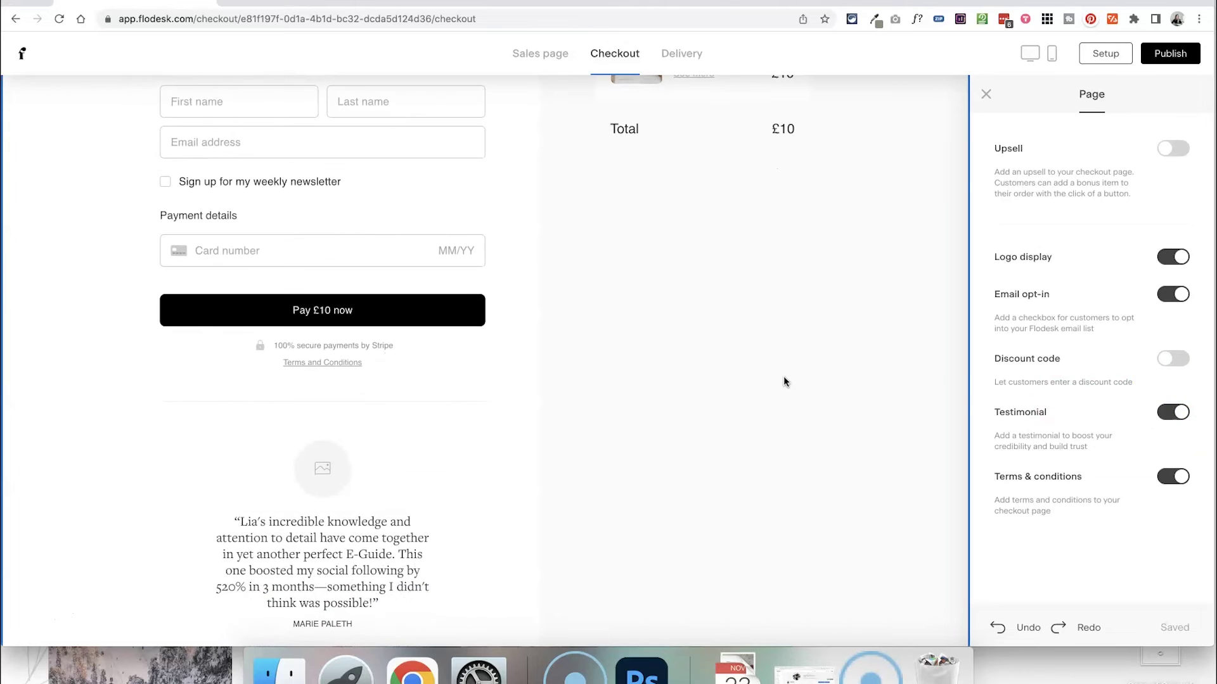
click(1176, 412)
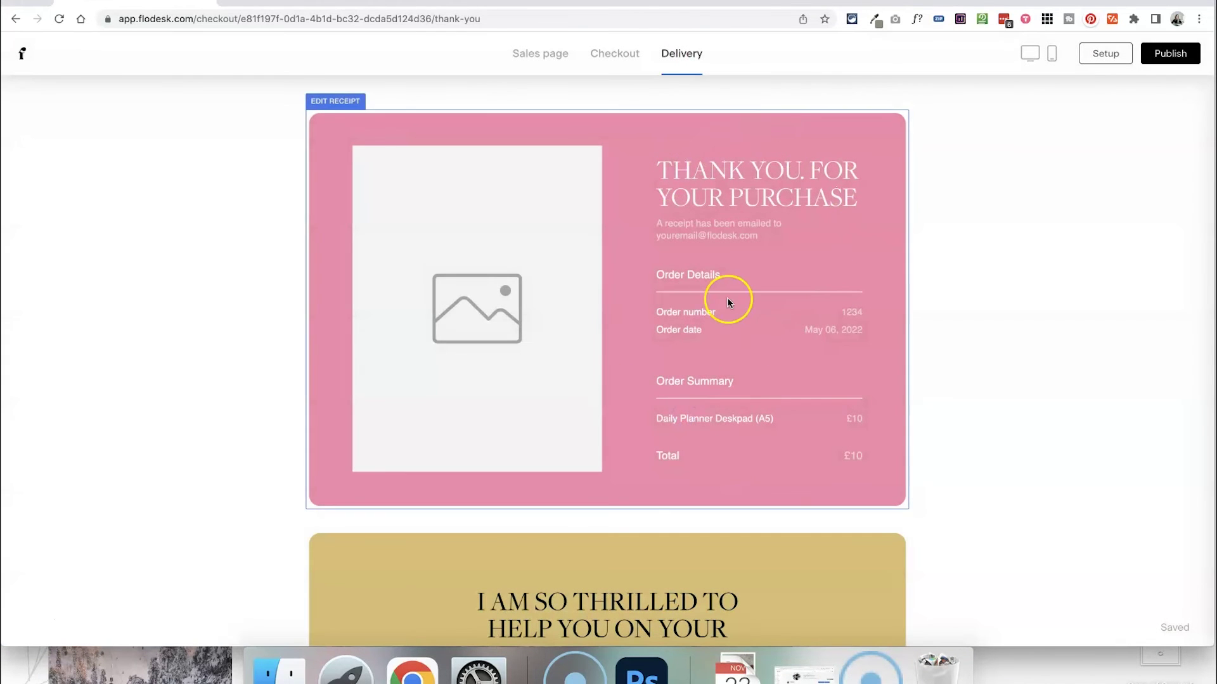
Open the delivery Page settings, keep the logo hidden, and switch off Instructions
scroll(678, 364, down, 15)
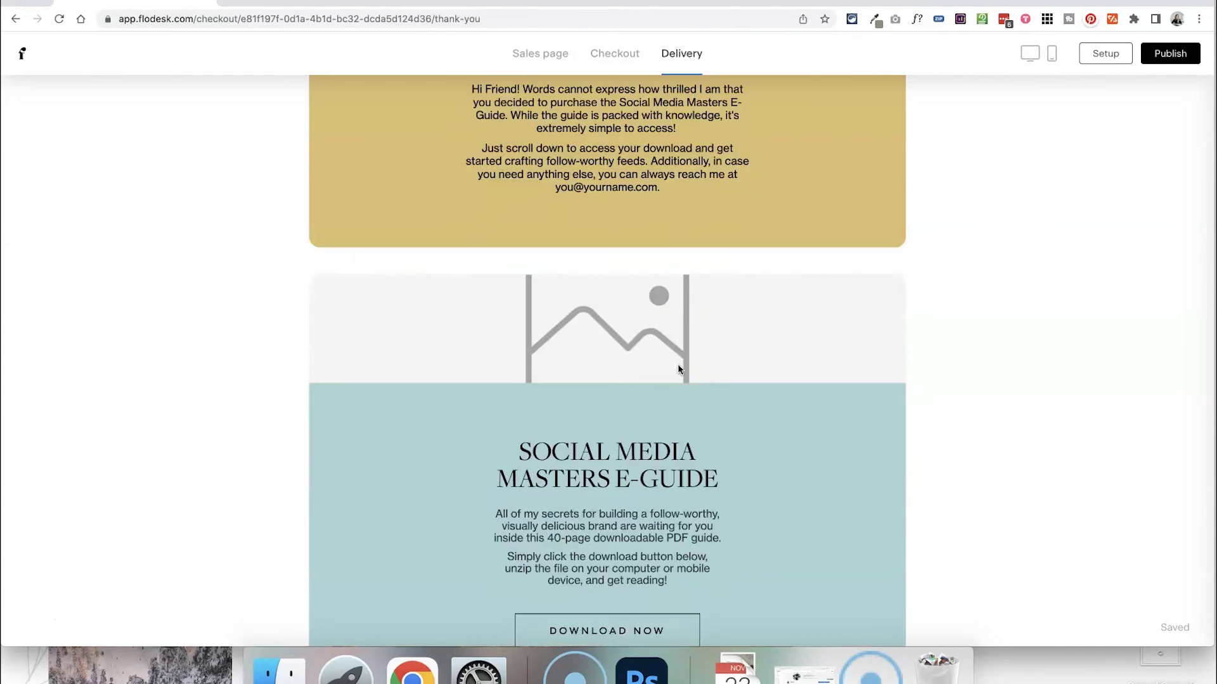
scroll(678, 364, down, 5)
scroll(678, 364, up, 20)
click(996, 291)
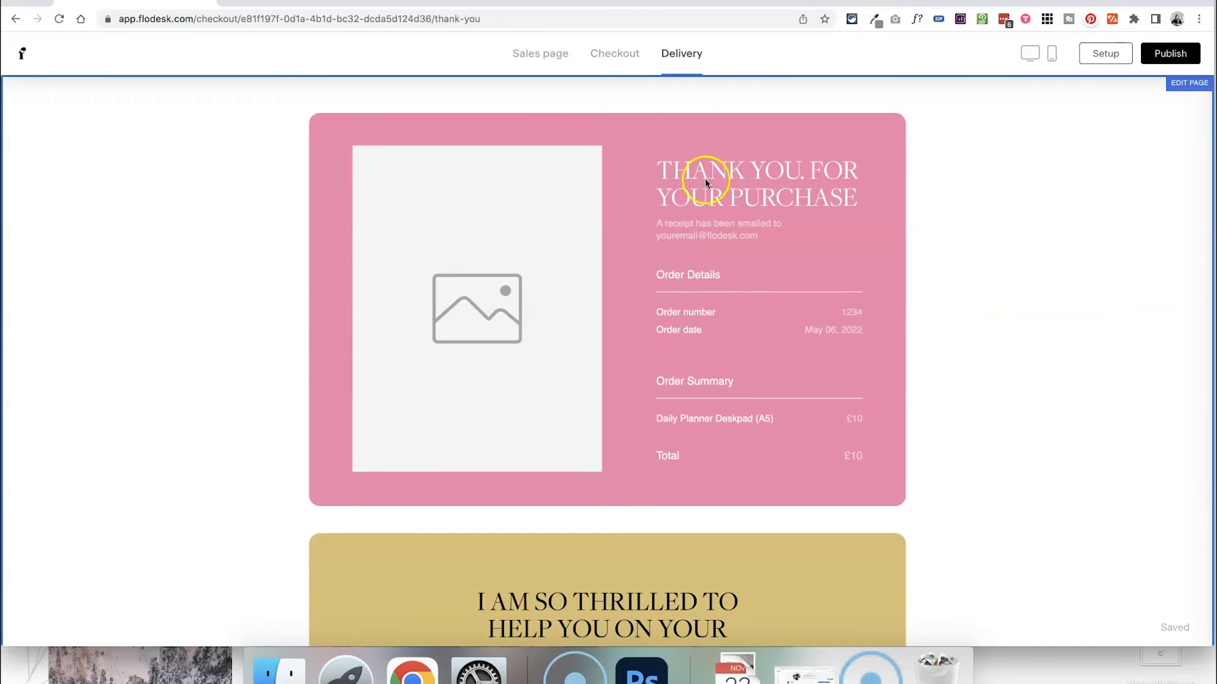
click(210, 150)
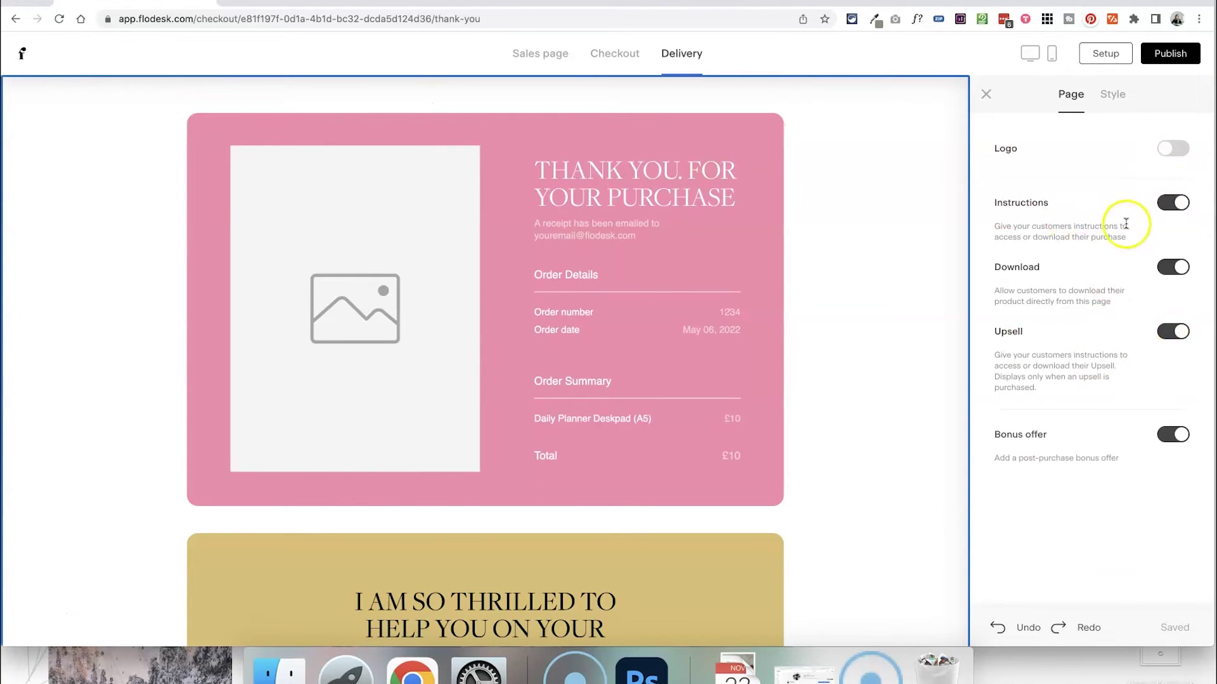
click(1173, 150)
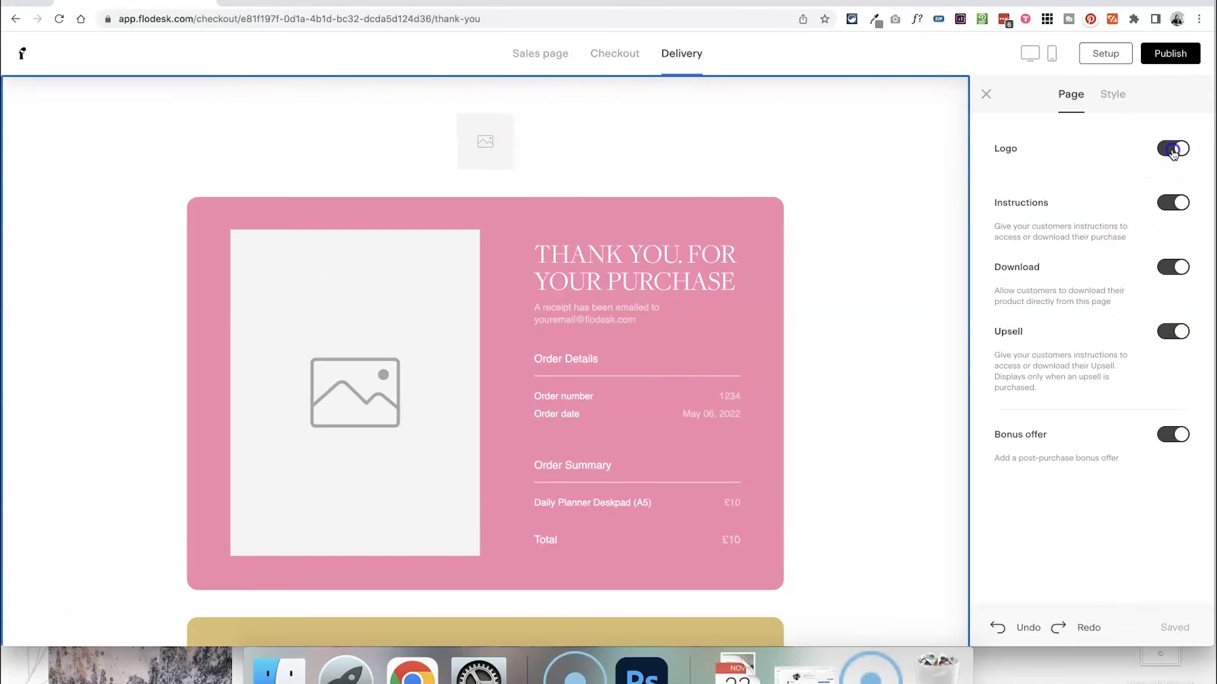
click(1173, 151)
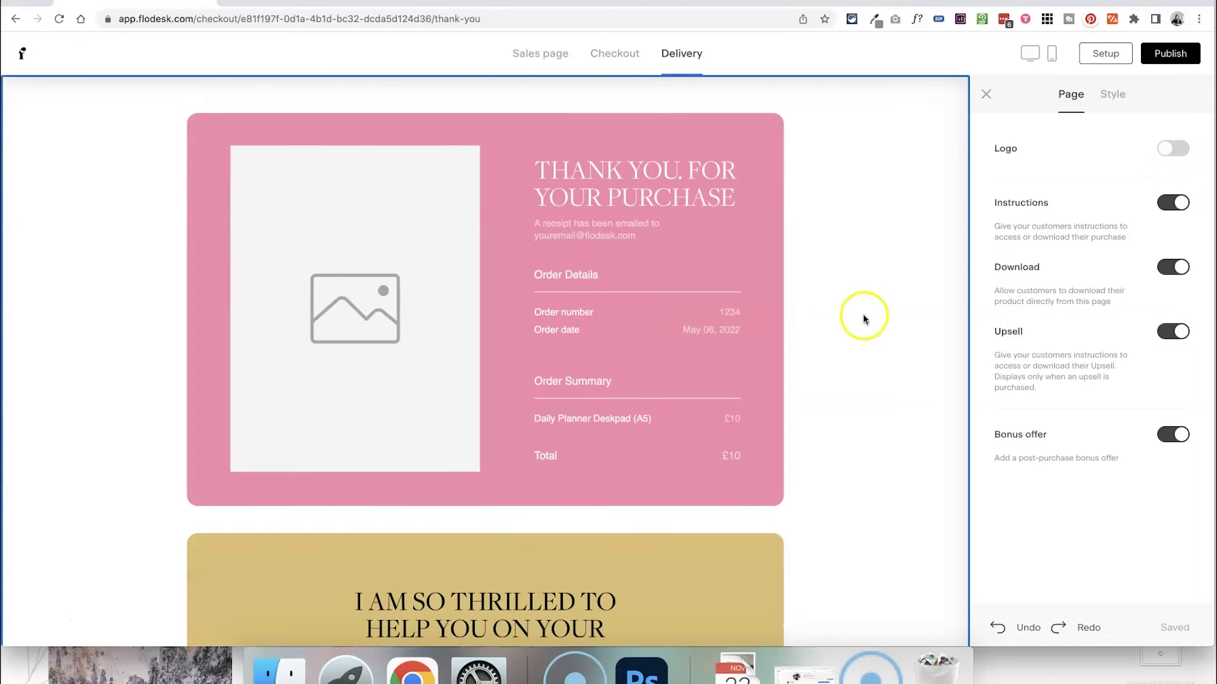
scroll(862, 314, down, 5)
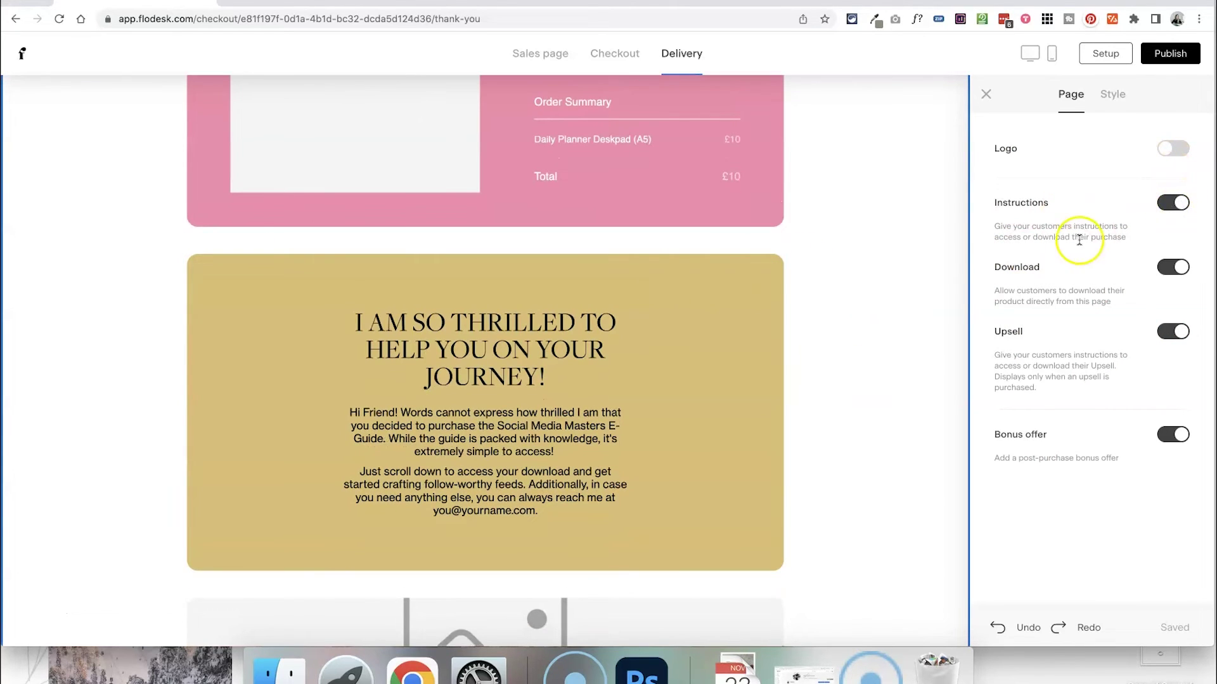
click(1172, 206)
Inspect the E-Guide block's DOWNLOAD NOW button file download link
scroll(696, 290, up, 5)
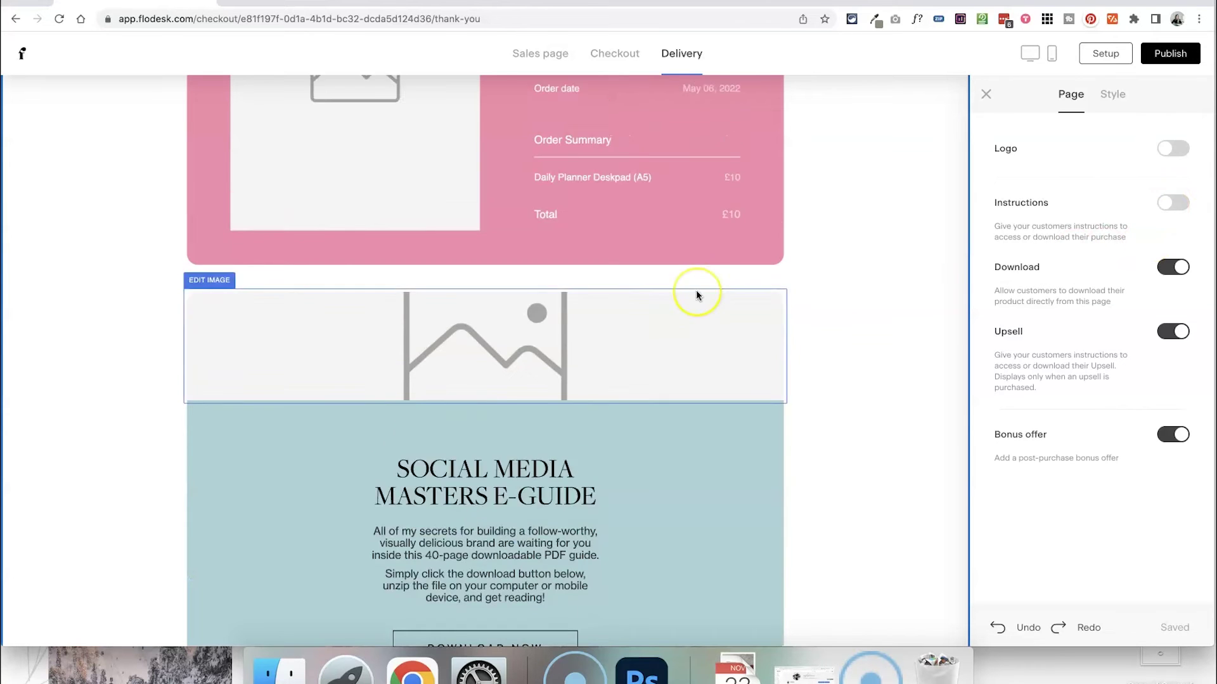
scroll(834, 382, down, 5)
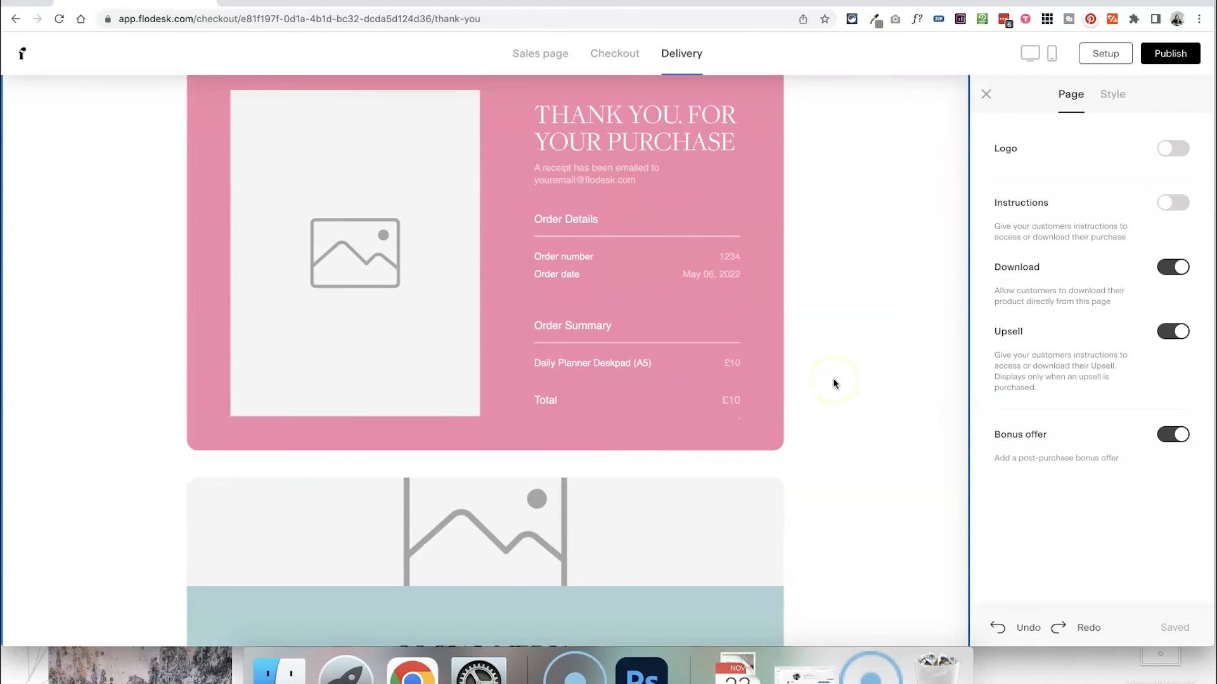
scroll(833, 383, down, 2)
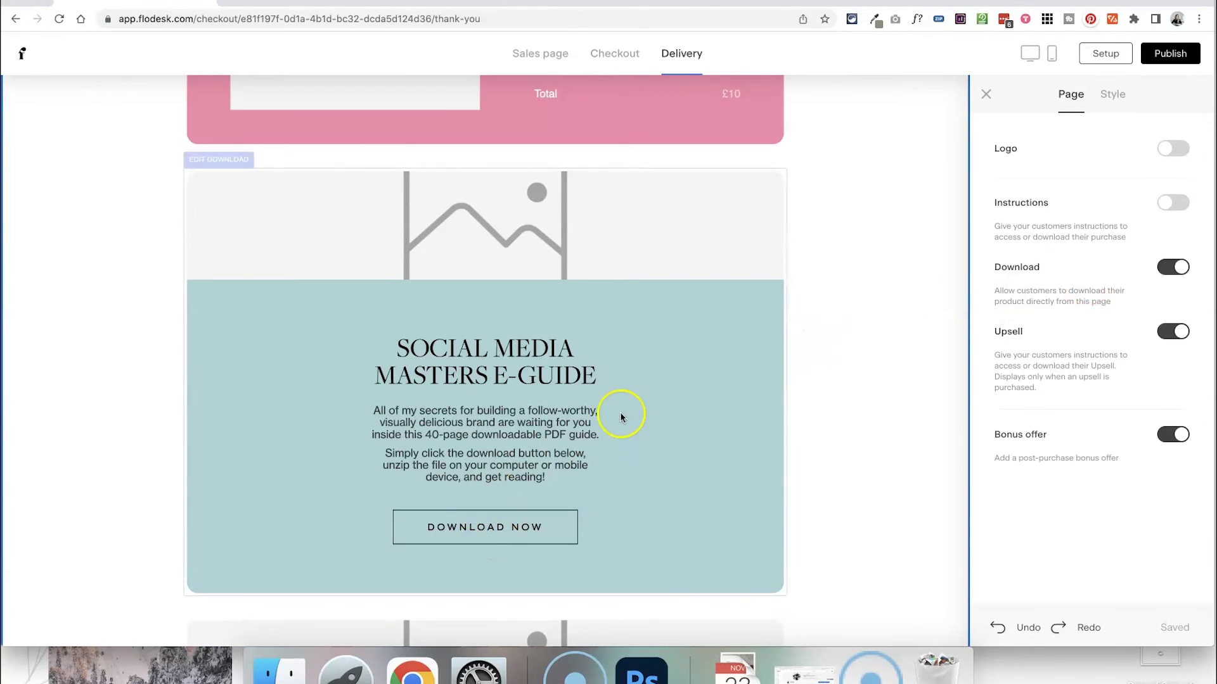
click(691, 416)
click(549, 527)
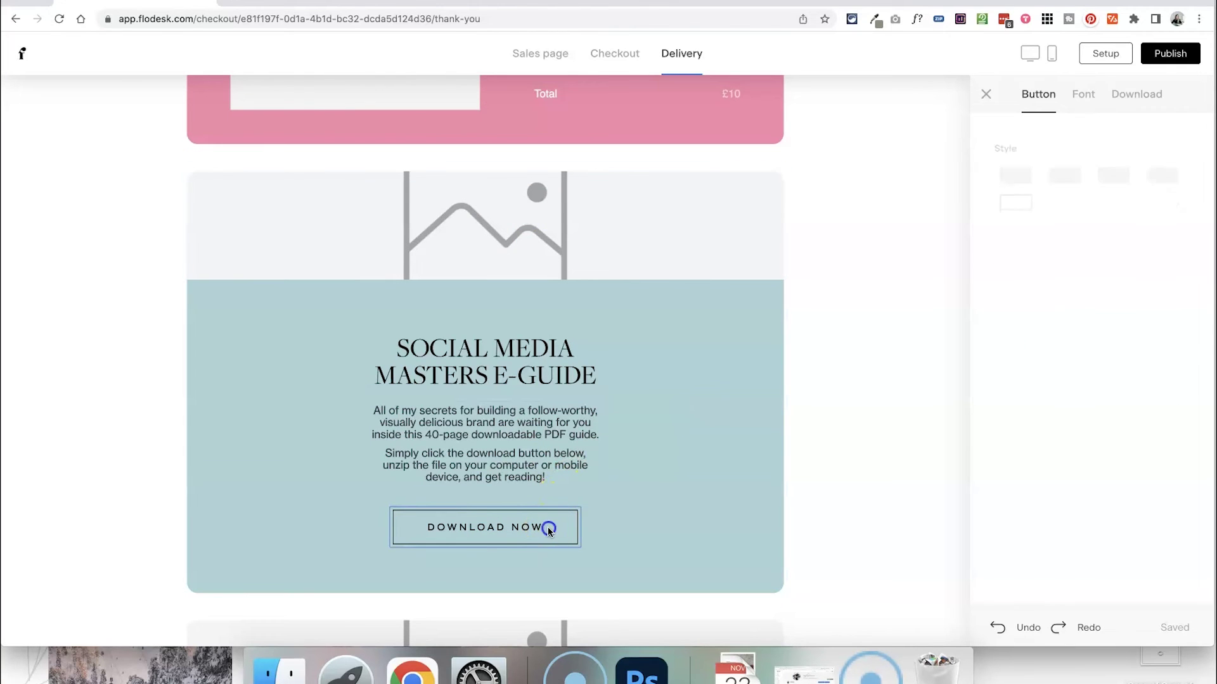
click(1126, 99)
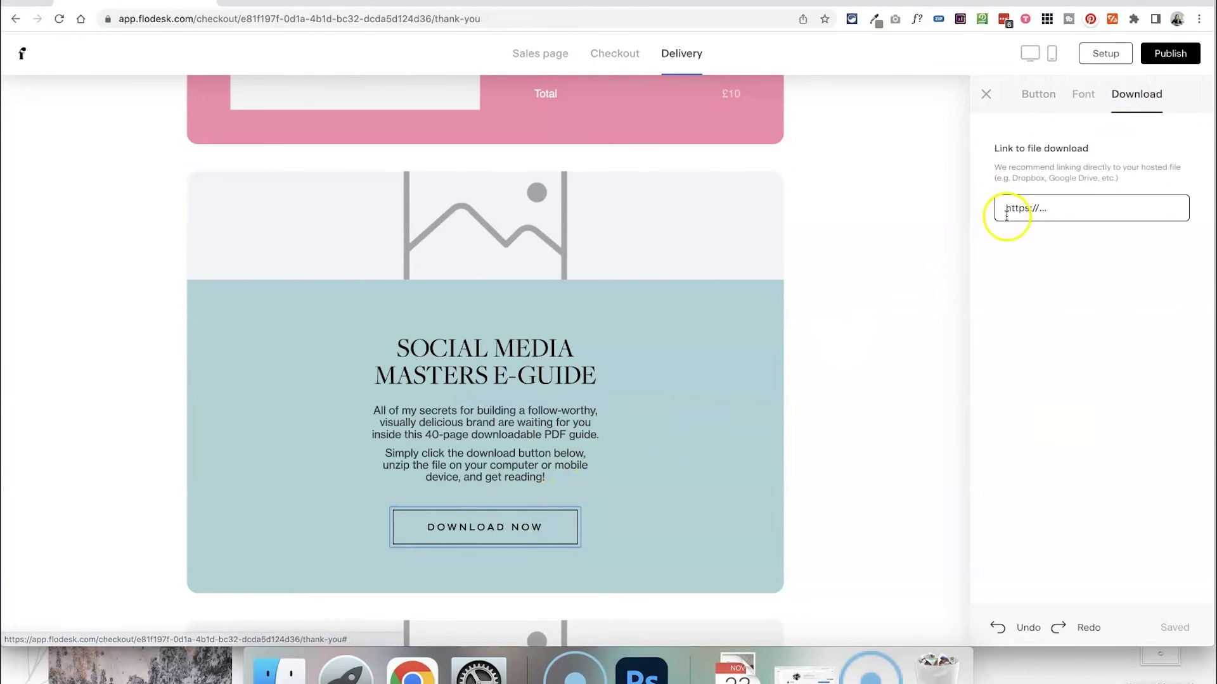
click(859, 313)
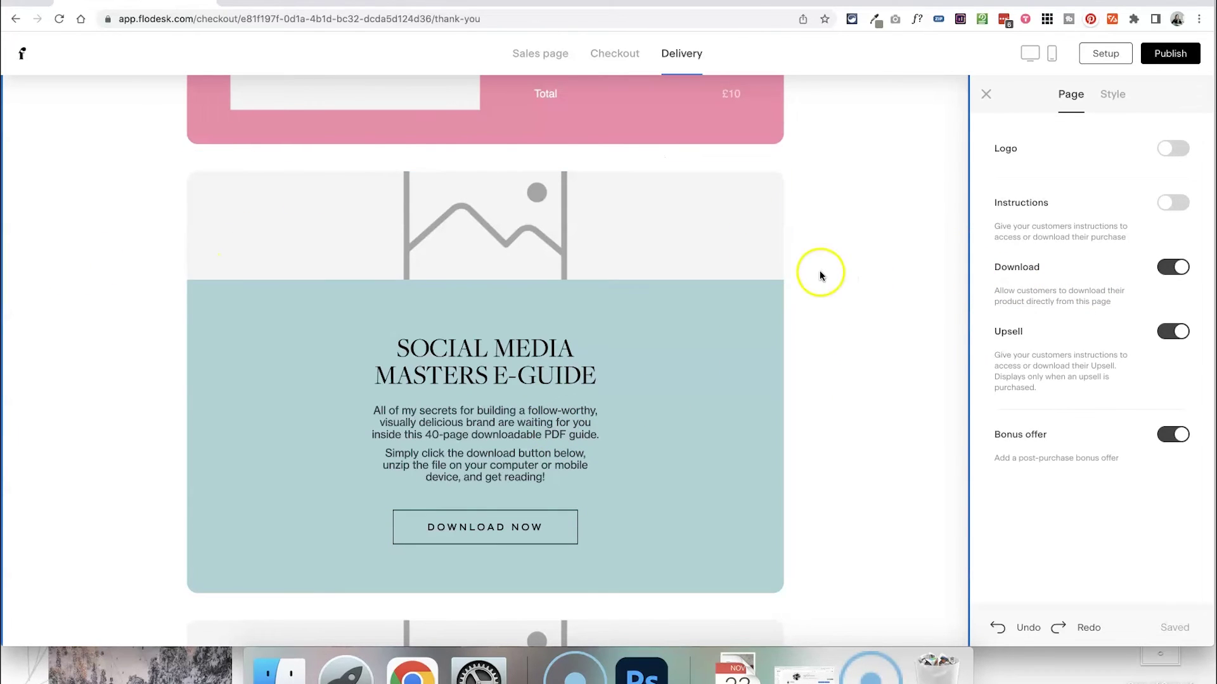
click(1171, 268)
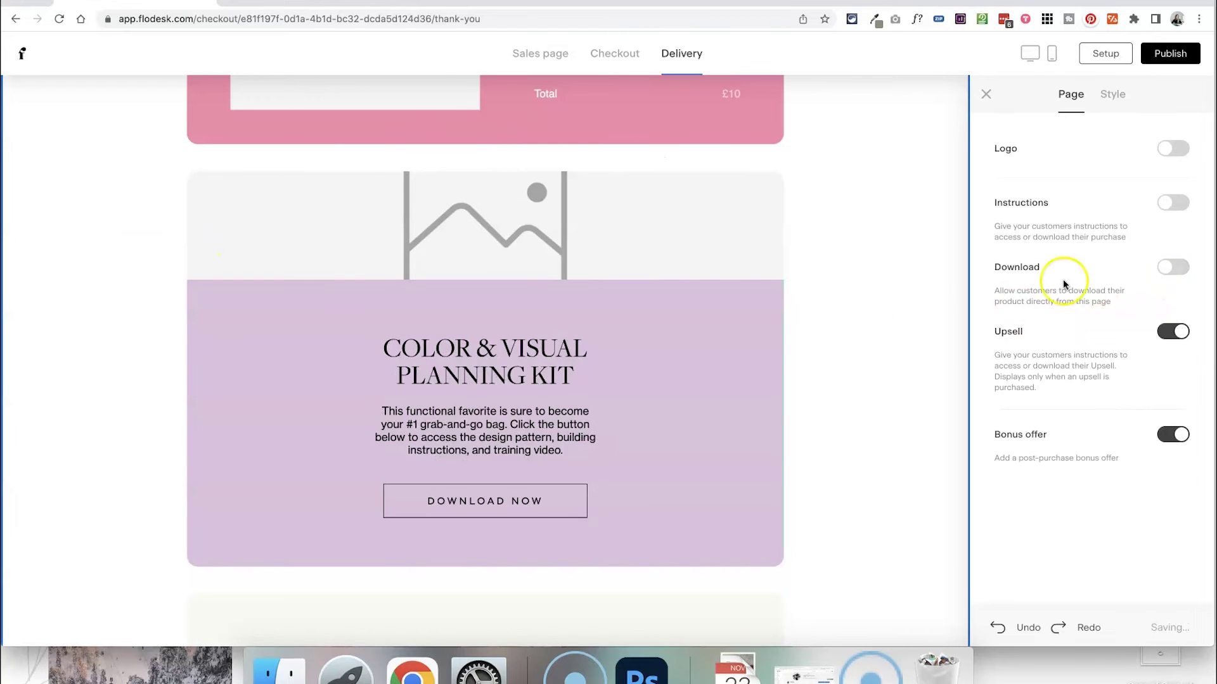
scroll(813, 303, up, 6)
scroll(813, 303, down, 5)
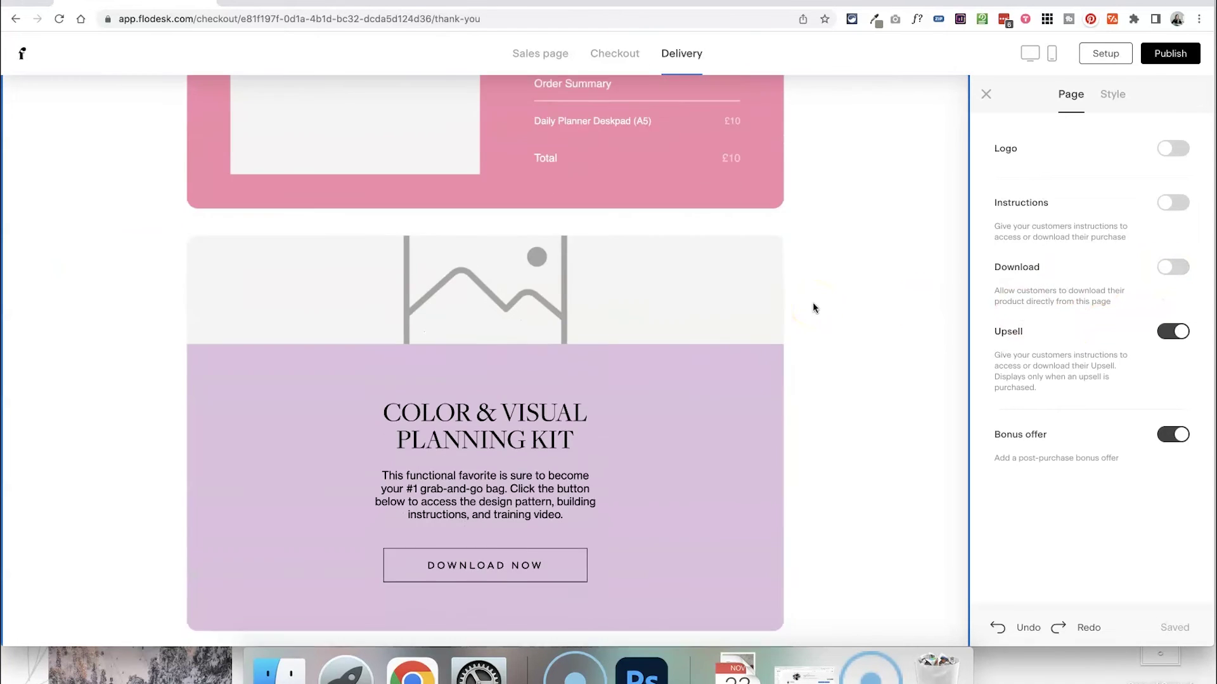
scroll(812, 307, down, 3)
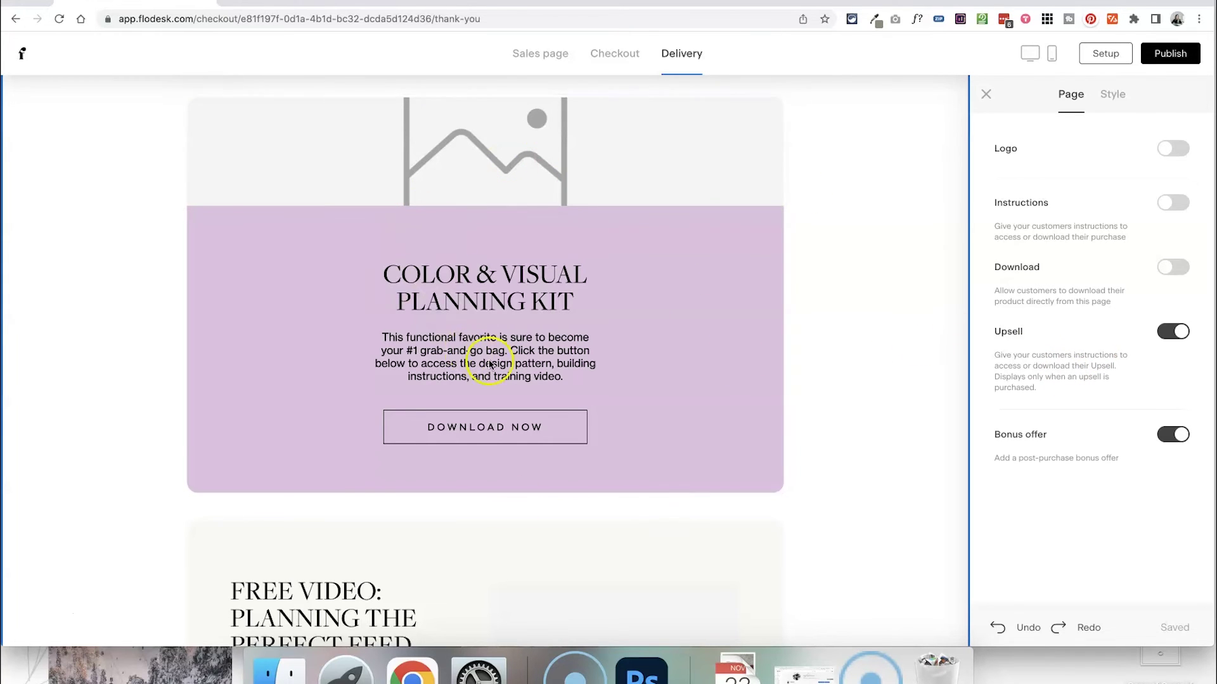
scroll(832, 387, up, 2)
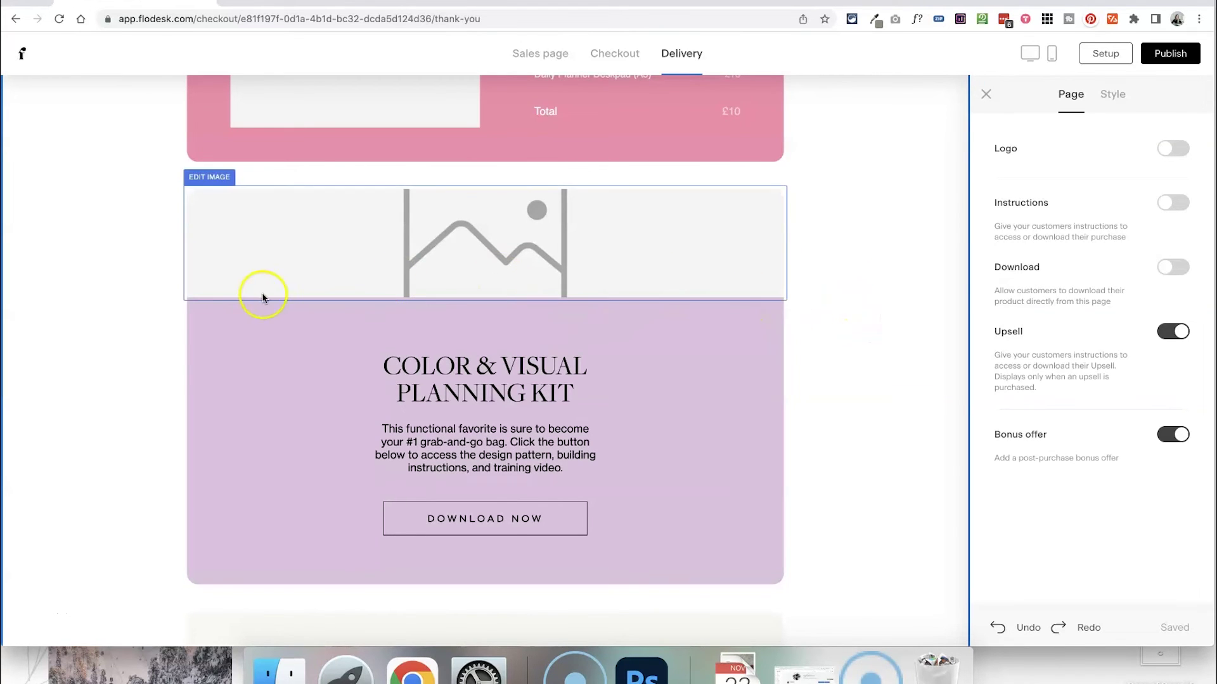
click(283, 386)
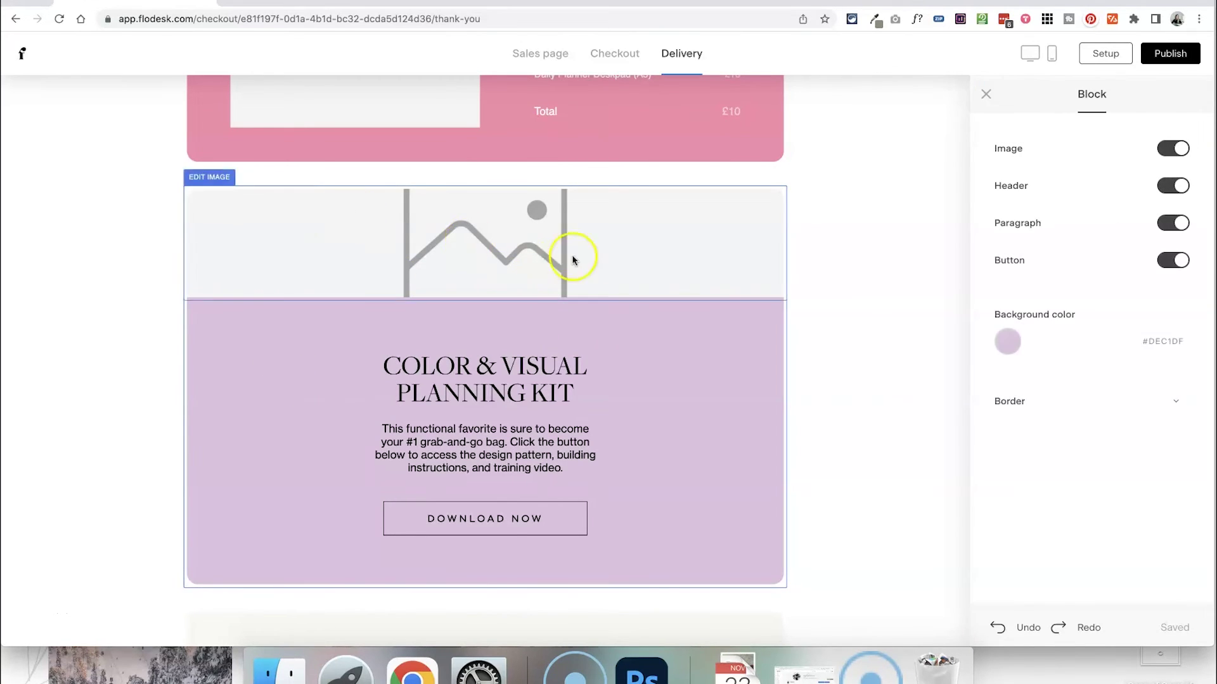
scroll(817, 415, down, 1)
scroll(815, 412, up, 1)
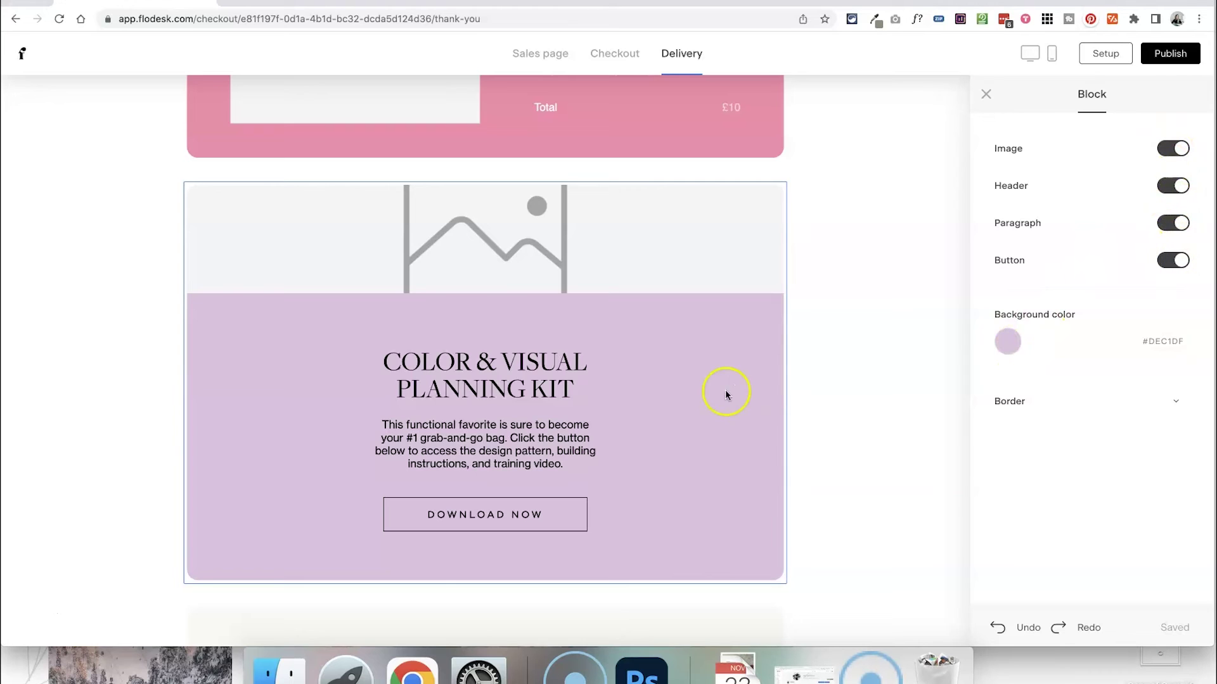
click(491, 446)
click(501, 364)
click(526, 500)
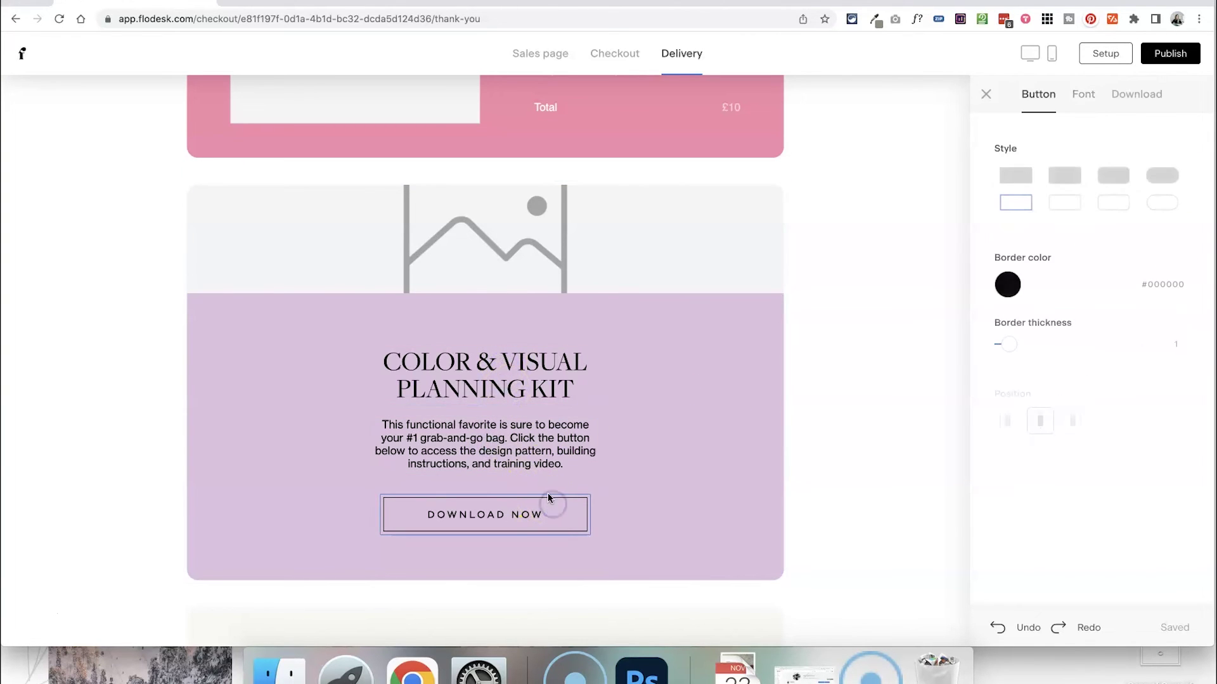
click(494, 433)
drag(512, 451, 420, 438)
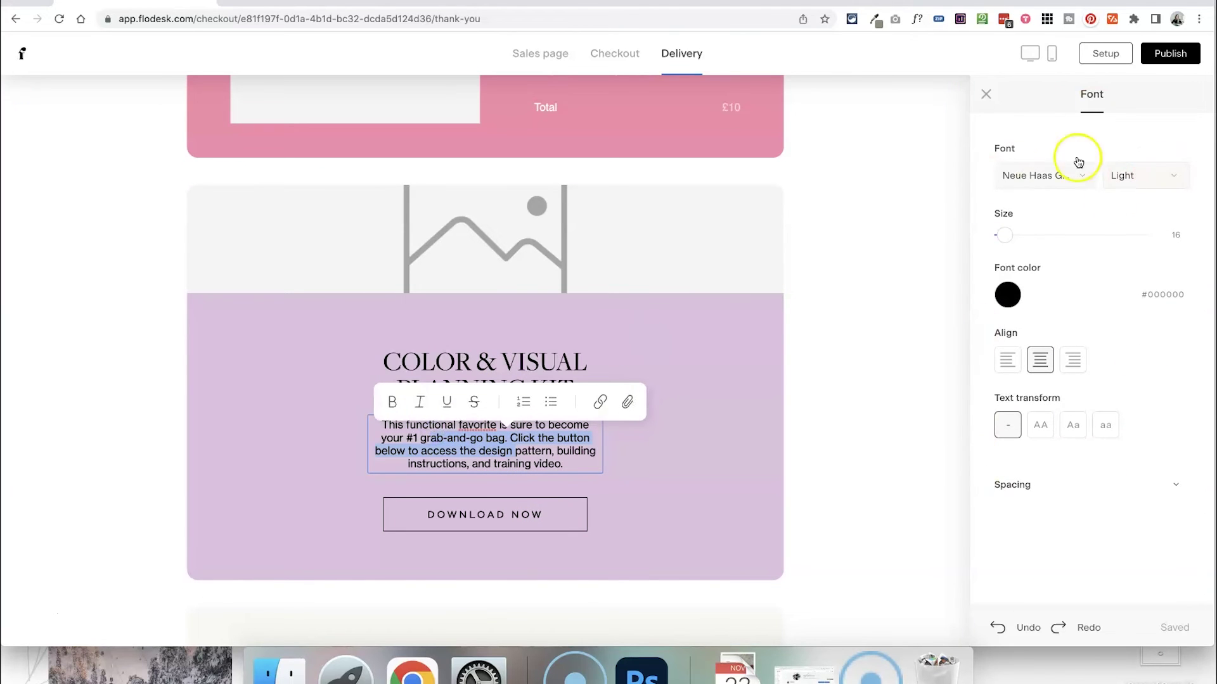
click(834, 286)
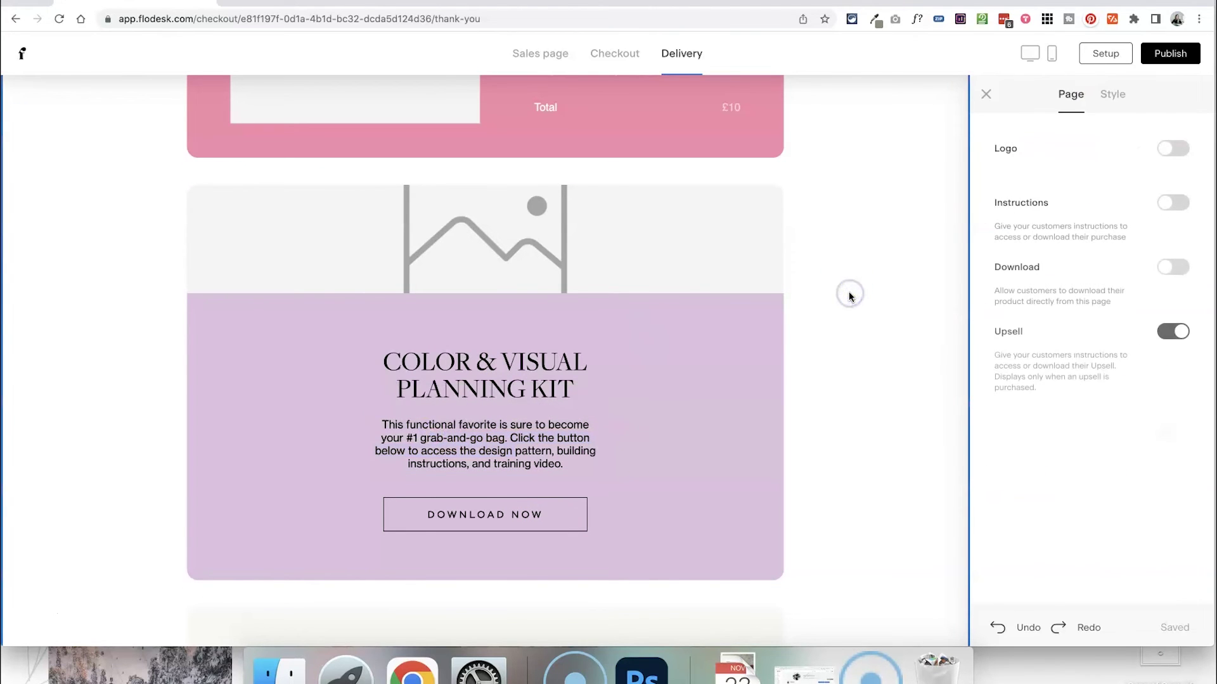
click(1172, 331)
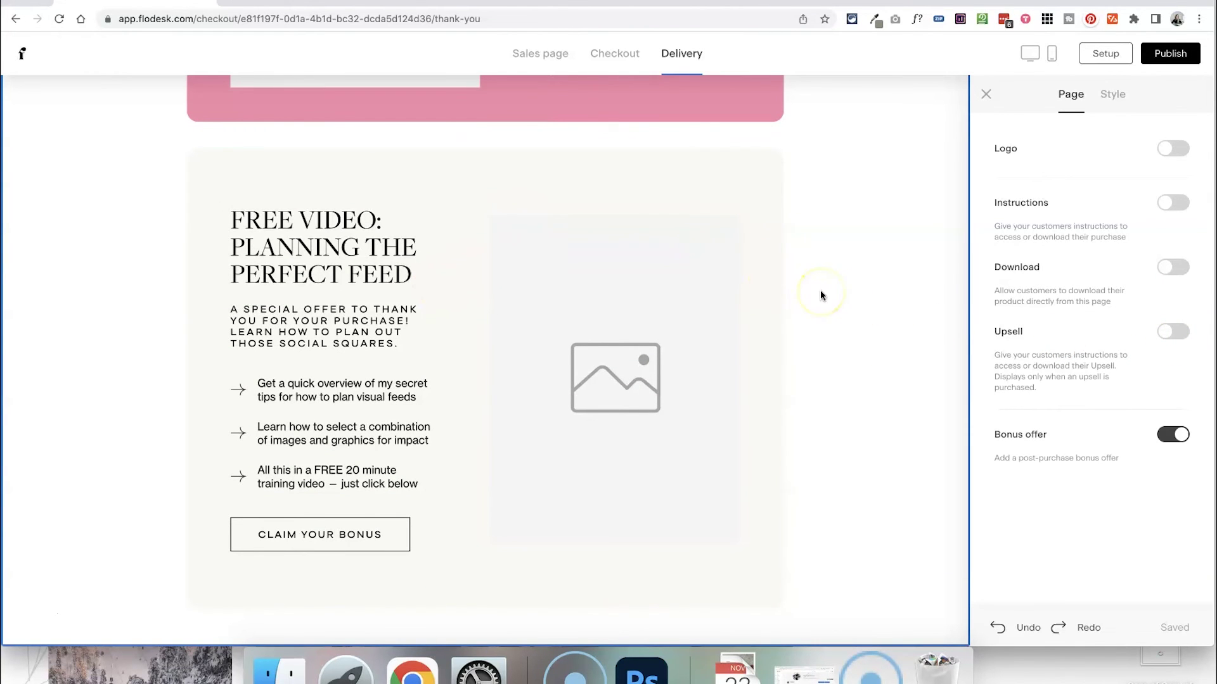
scroll(621, 202, up, 6)
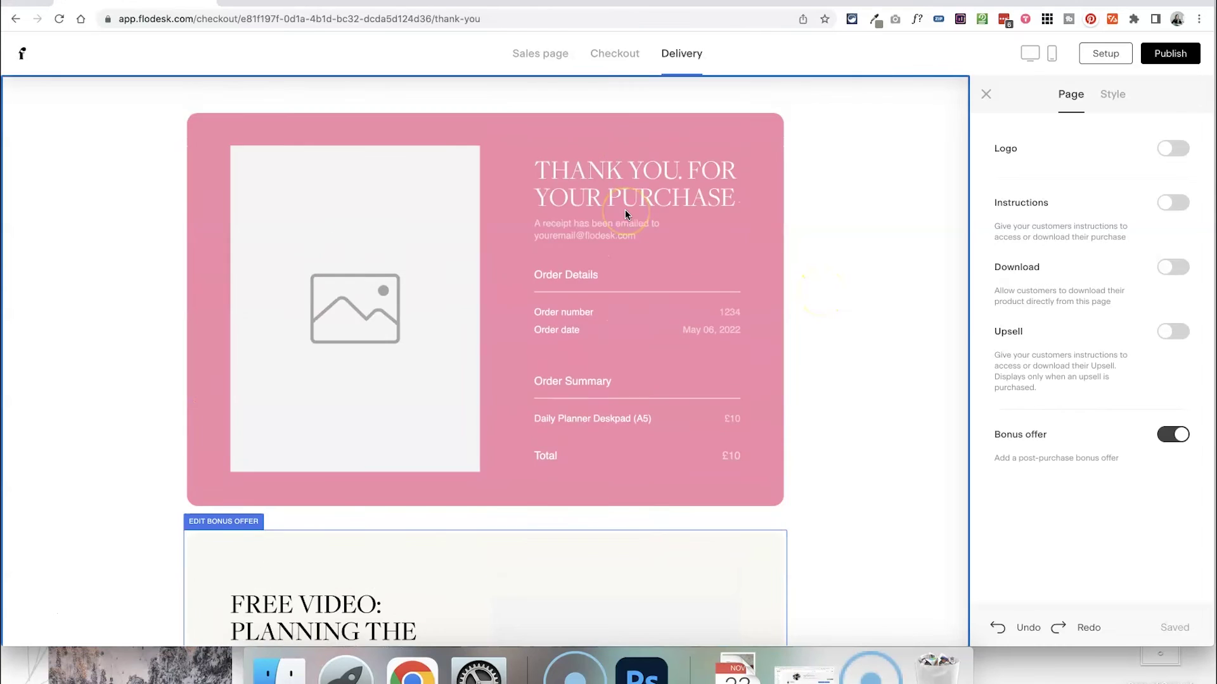
scroll(625, 212, down, 6)
scroll(617, 193, up, 6)
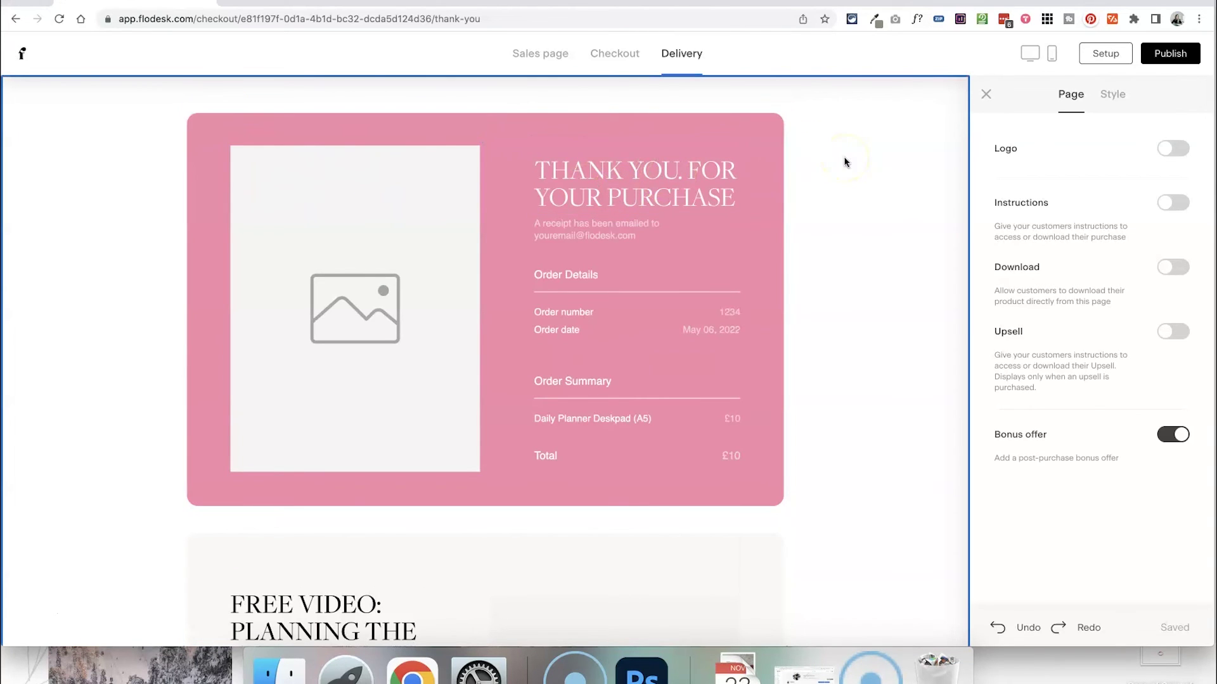
scroll(804, 267, down, 6)
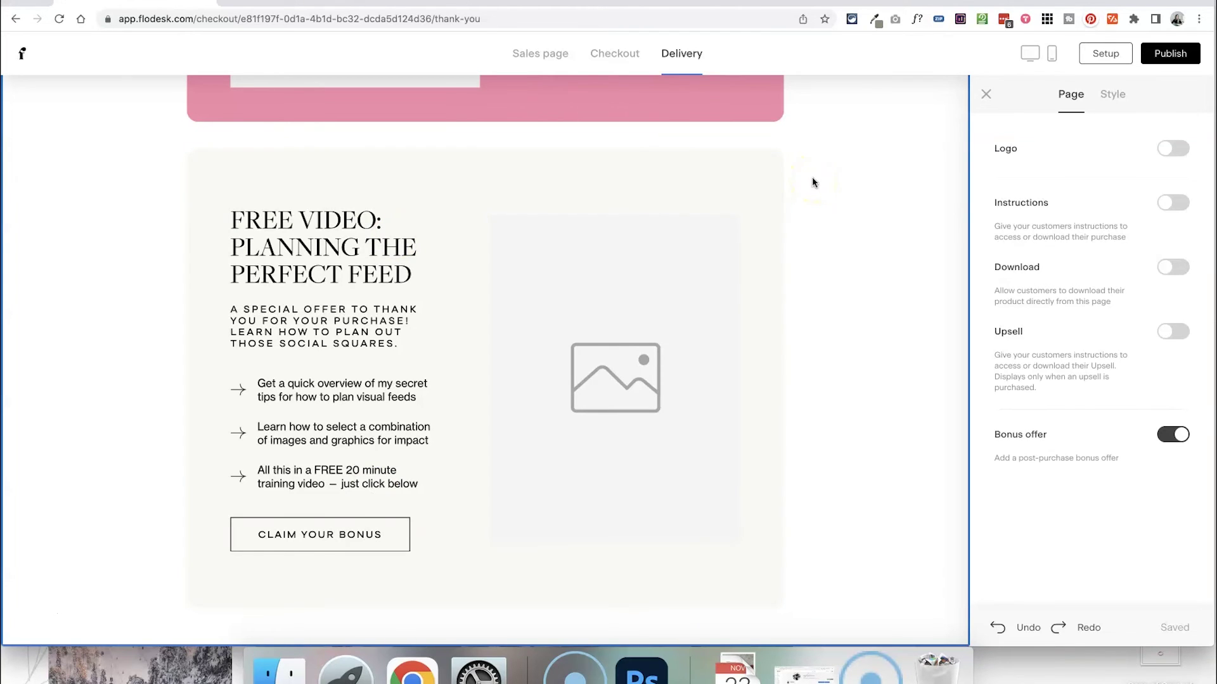
click(375, 535)
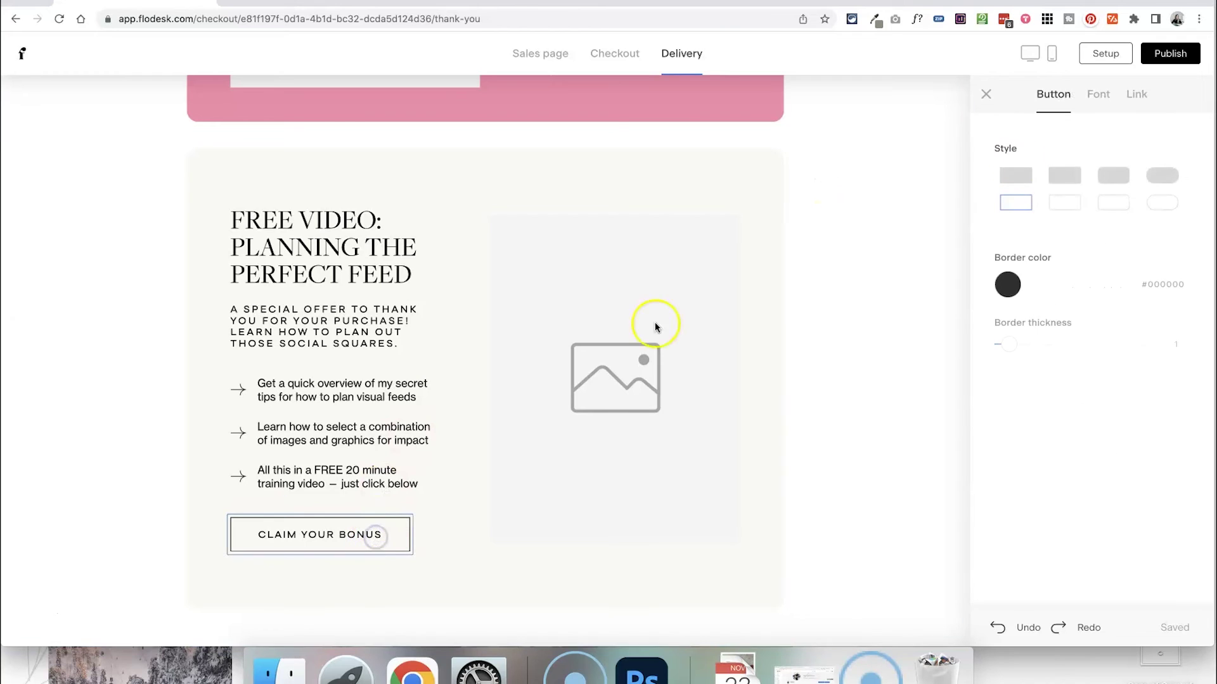
click(1137, 95)
click(869, 258)
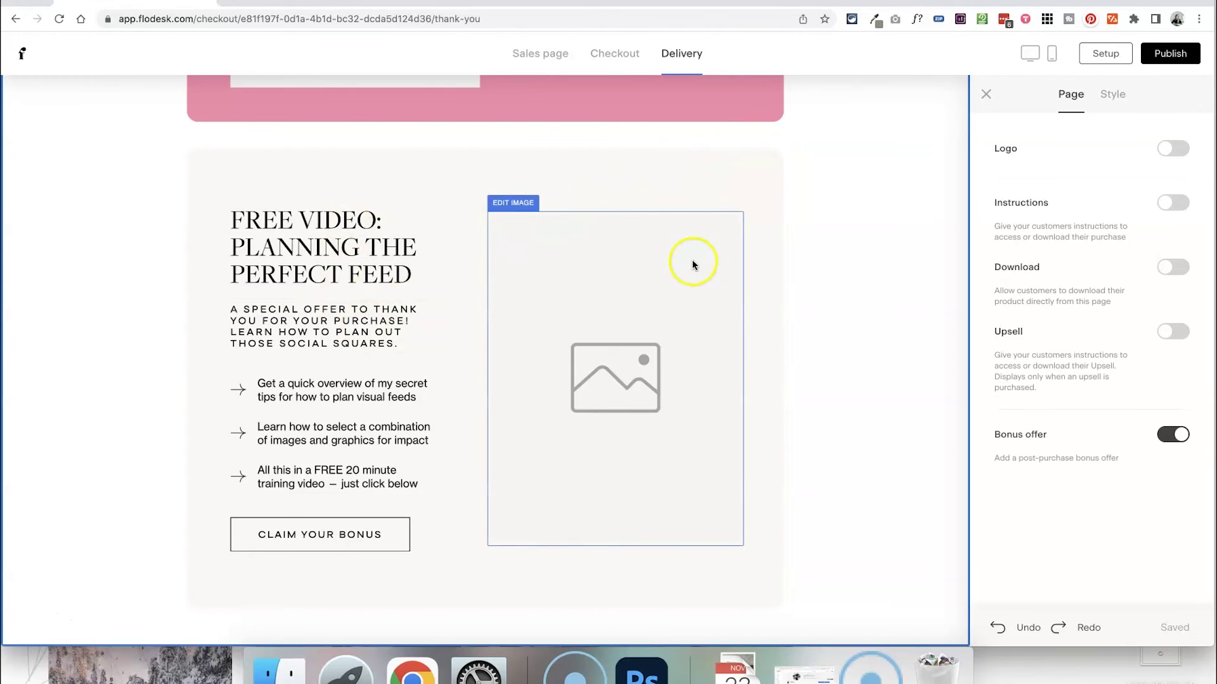
Switch off Bonus offer and make the receipt card background brown
click(1174, 435)
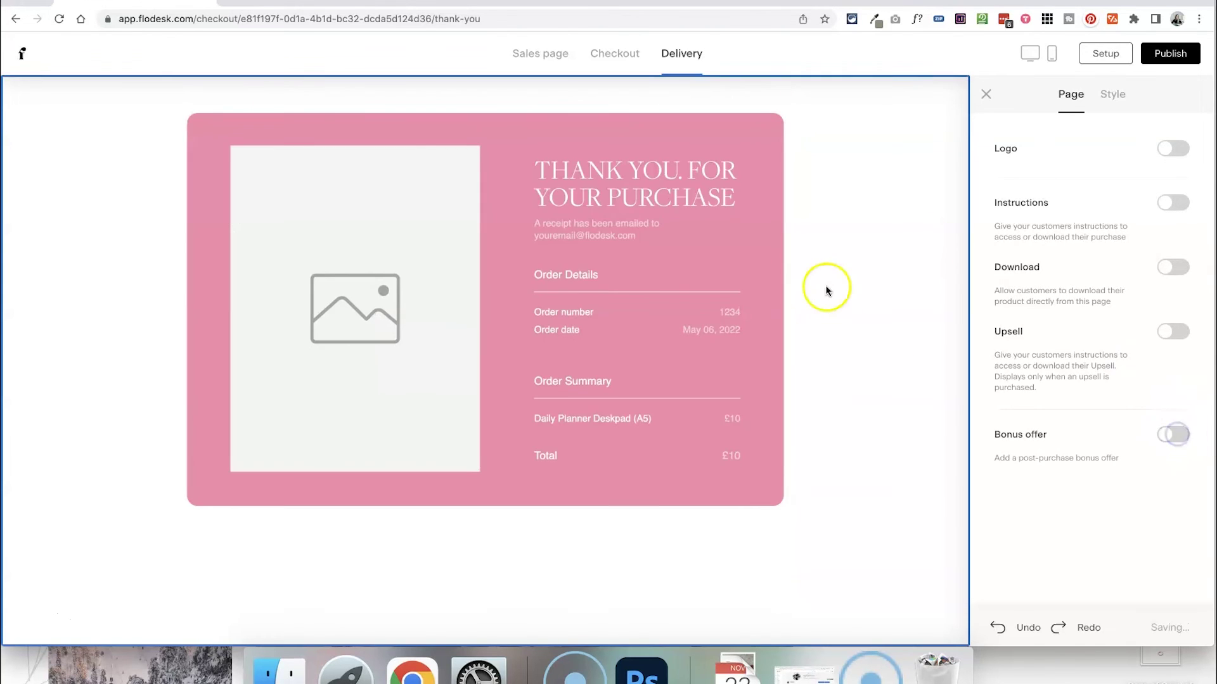
click(506, 127)
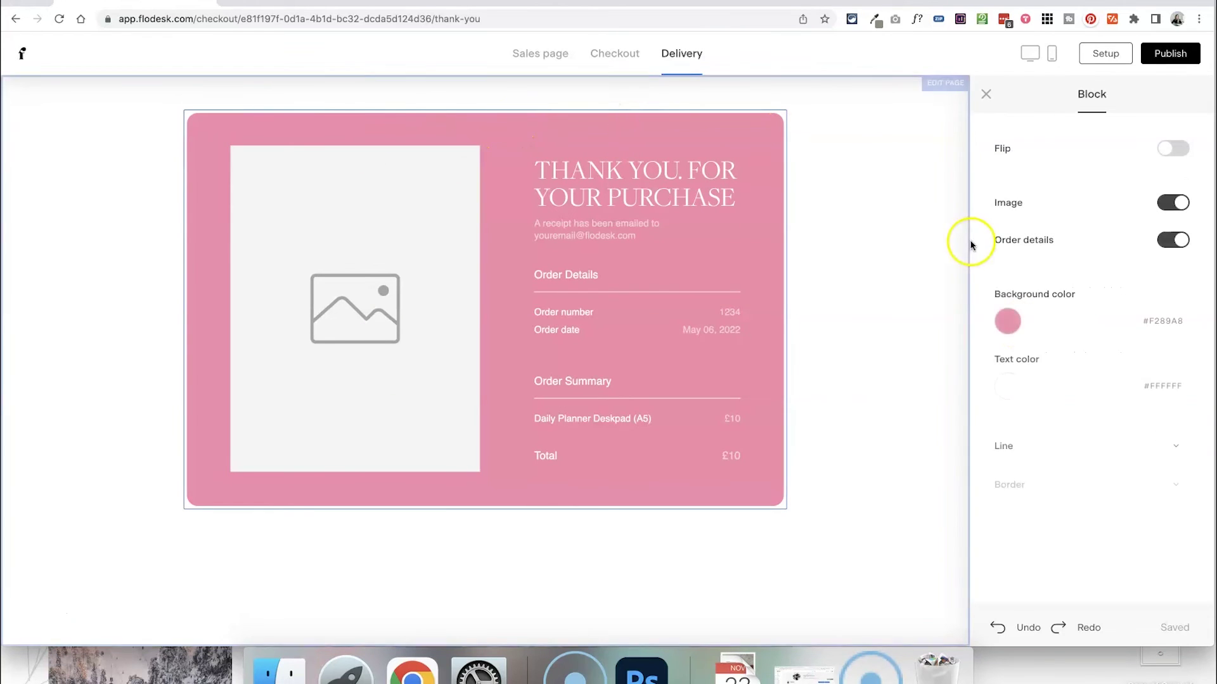
click(1009, 320)
click(1108, 538)
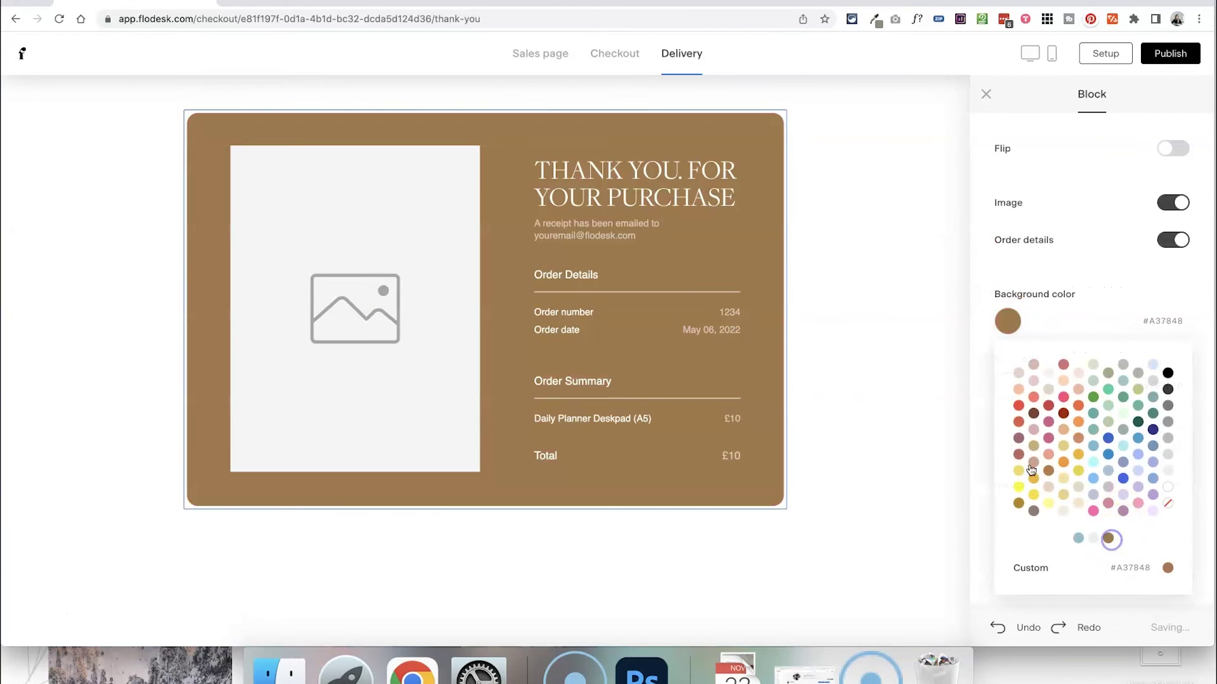
click(918, 306)
Upload the planner photo from the desktop into the receipt's image placeholder
click(359, 246)
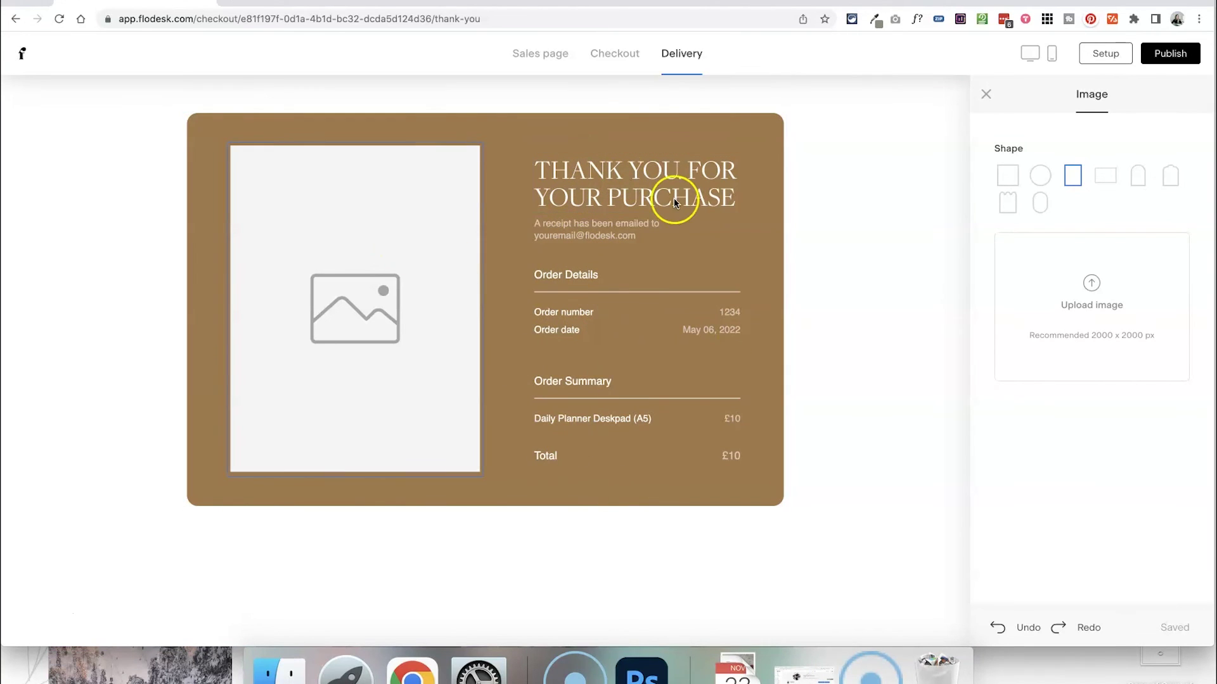
click(650, 170)
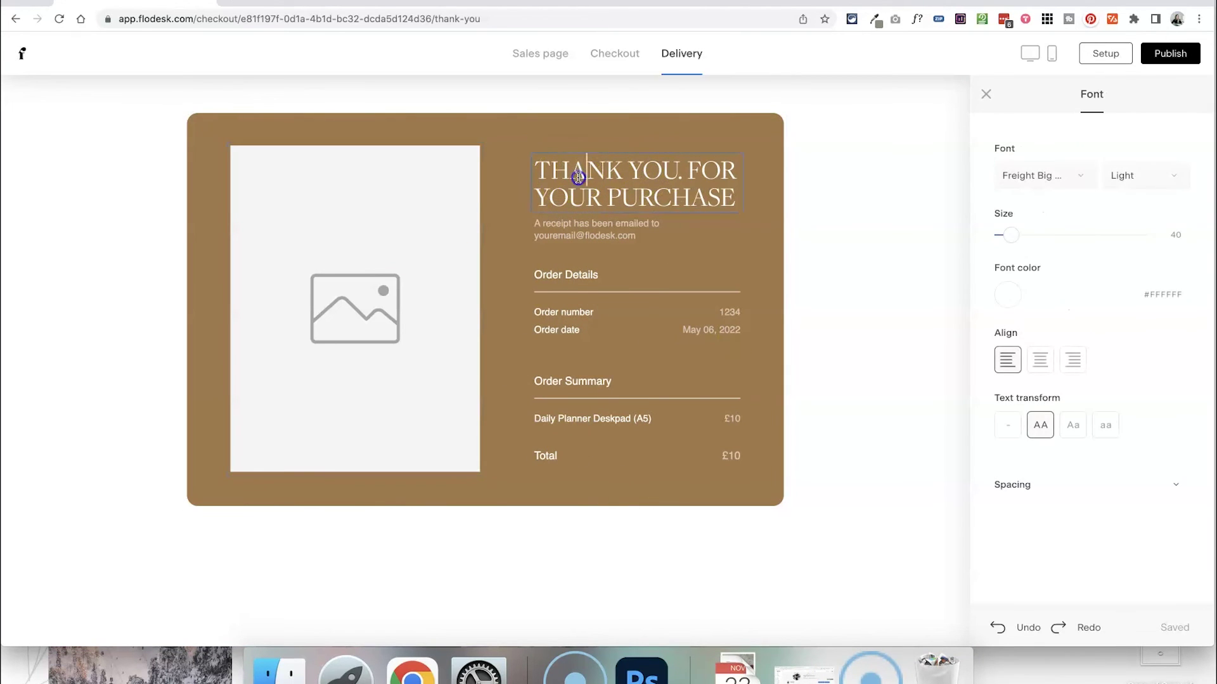
click(369, 226)
click(1085, 291)
click(639, 95)
click(843, 353)
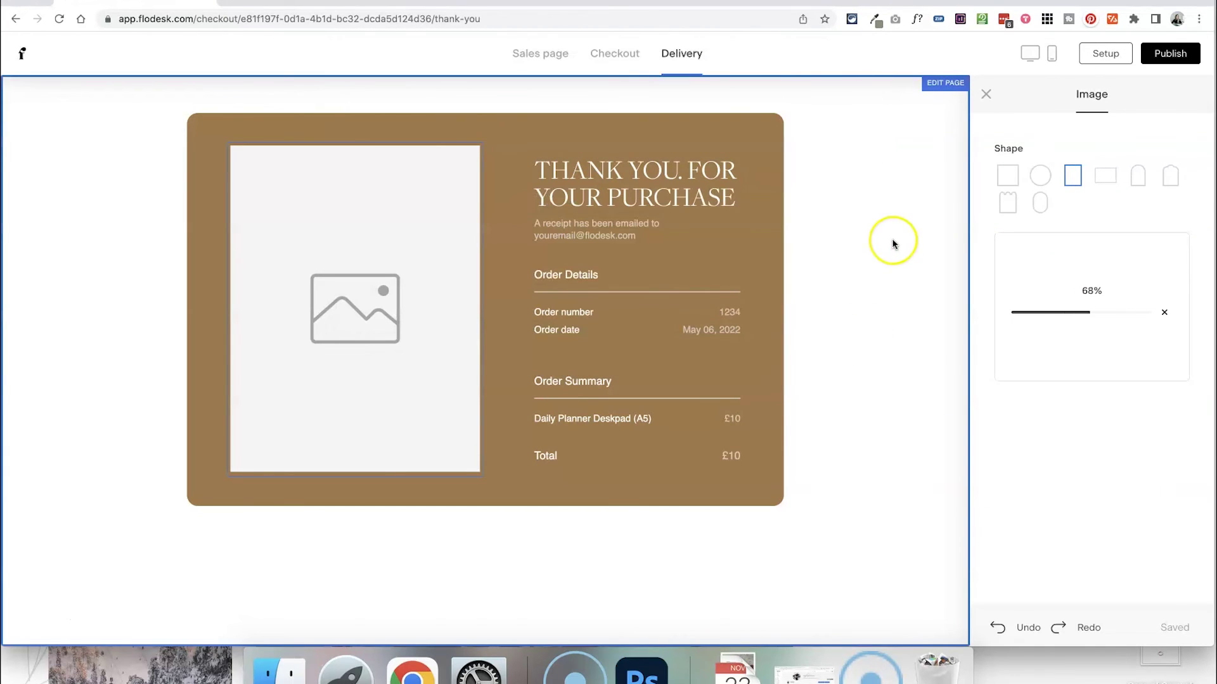
Publish the checkout and open its copied live link in a new tab
click(1177, 54)
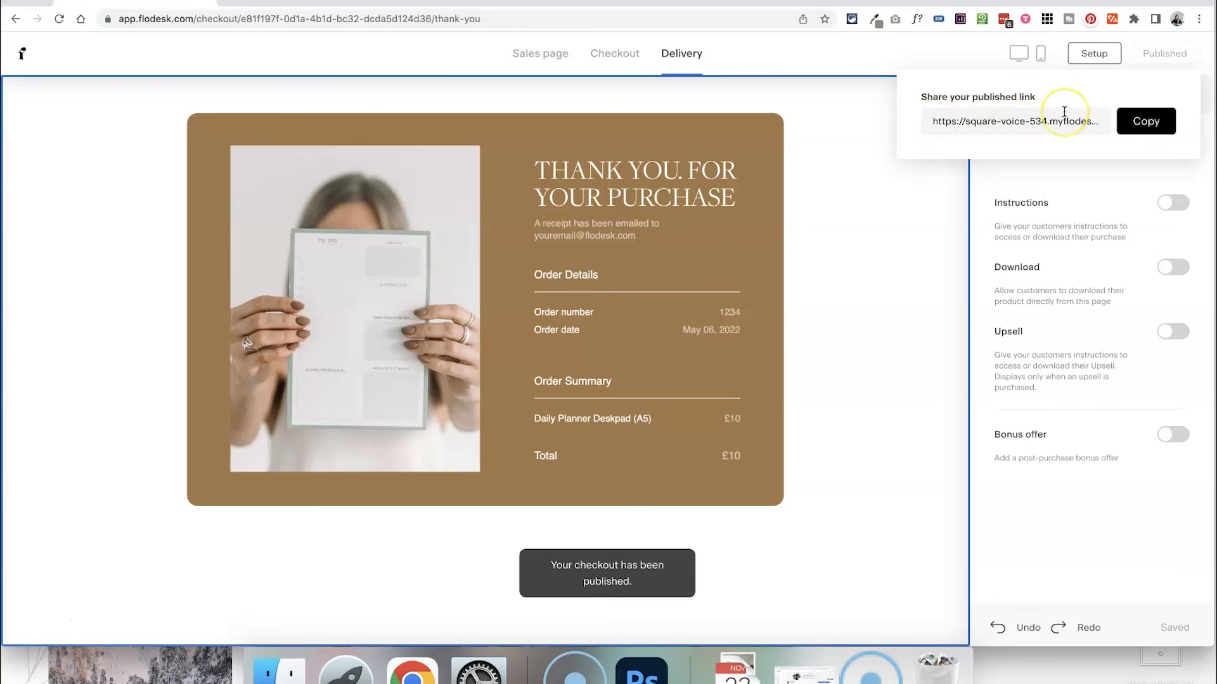
click(1146, 121)
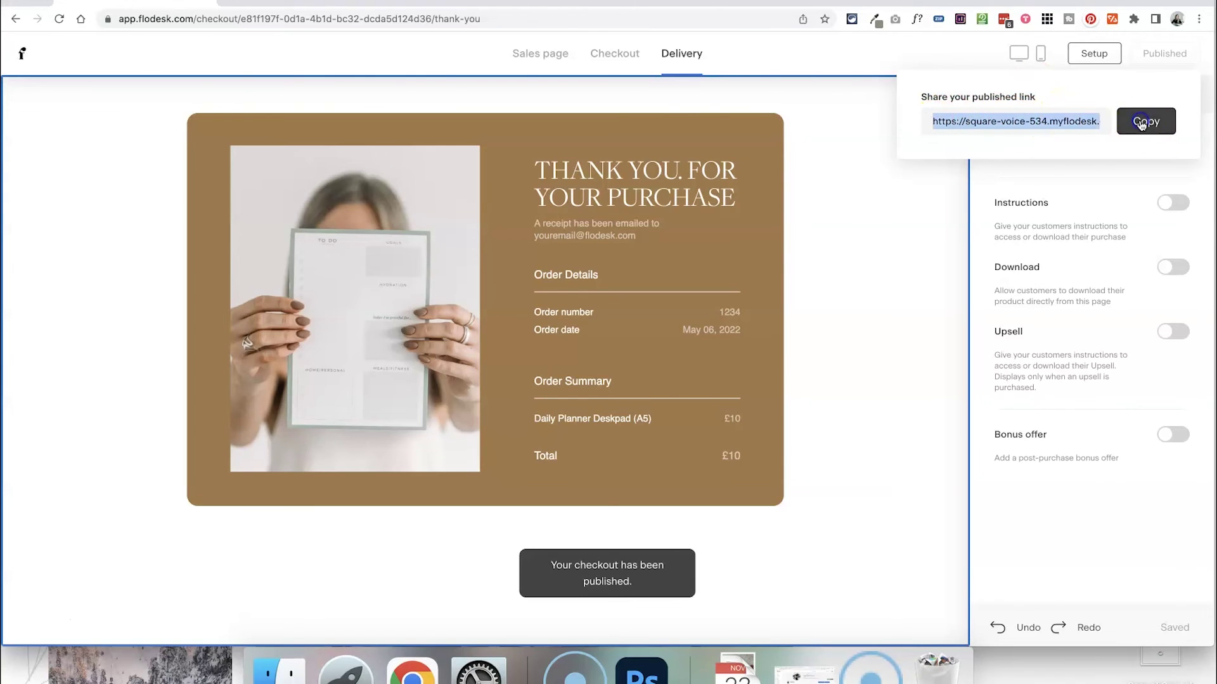
click(234, 2)
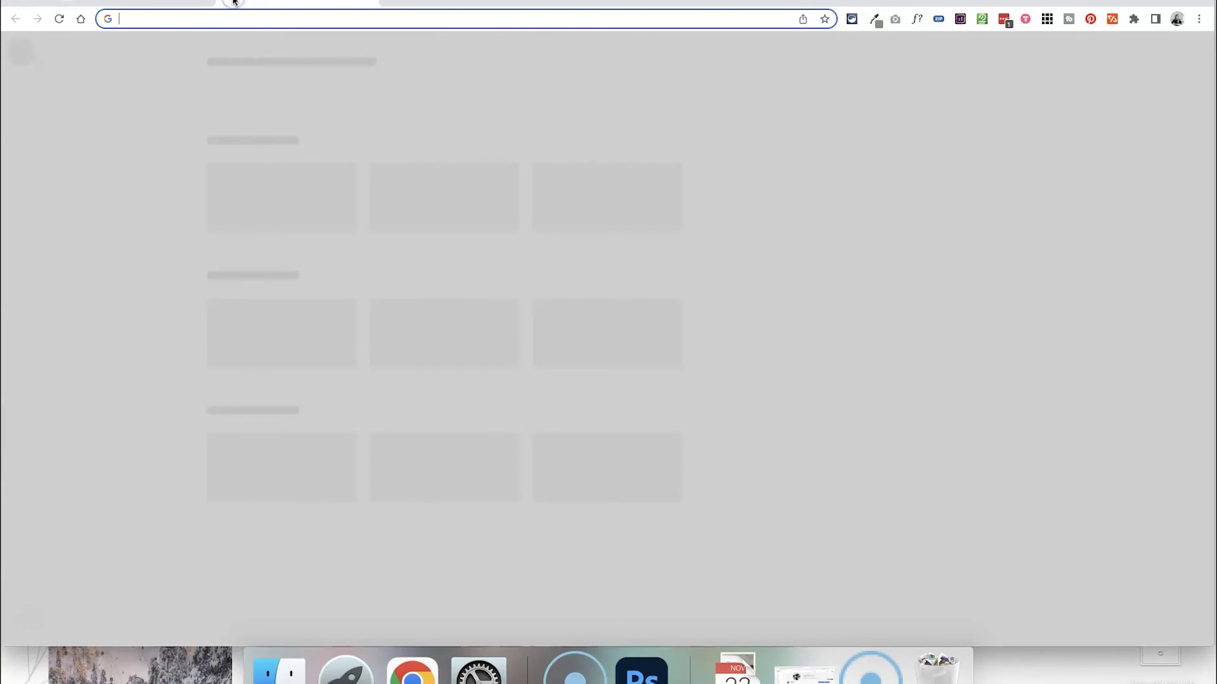
key(super+v)
key(Return)
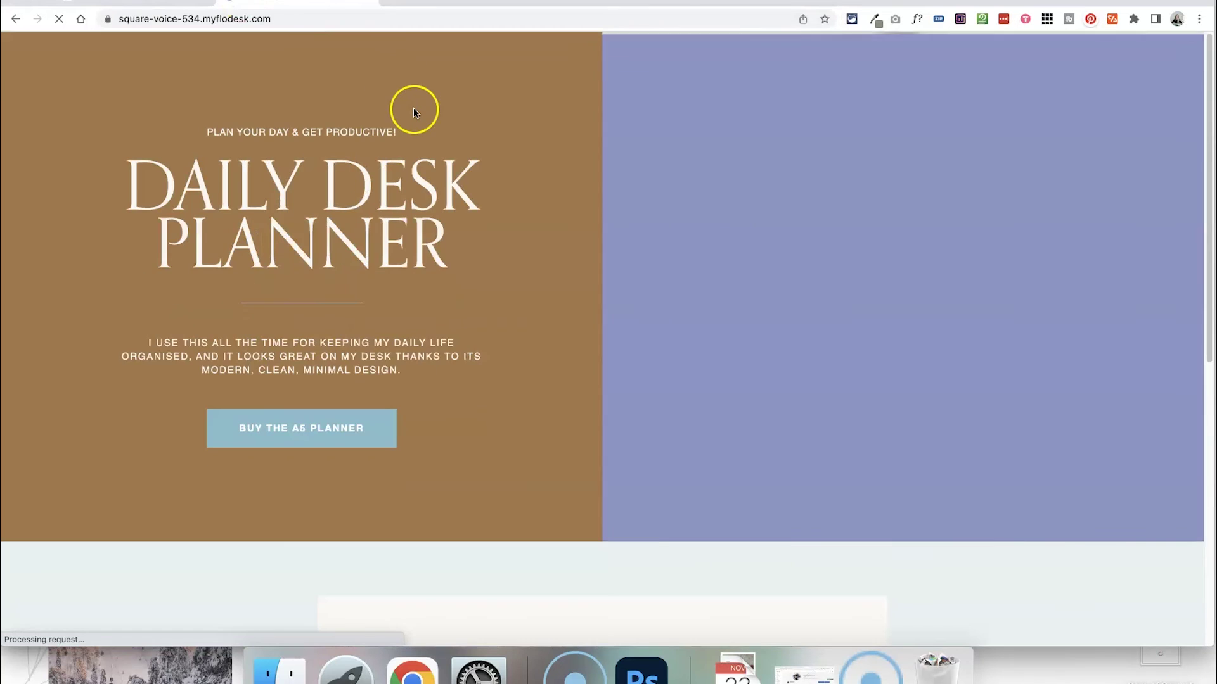
Test the live sales page's A5 planner Buy button and checkout form, then return to the editor
scroll(610, 267, down, 6)
scroll(612, 272, down, 2)
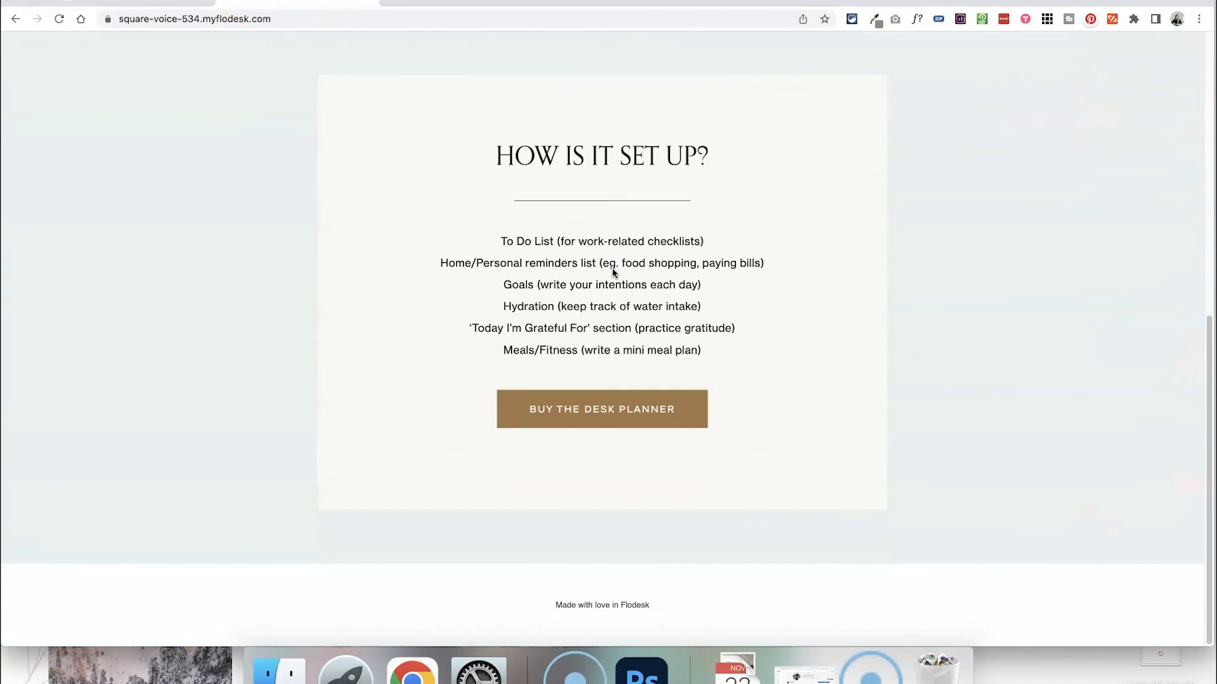
scroll(611, 267, up, 8)
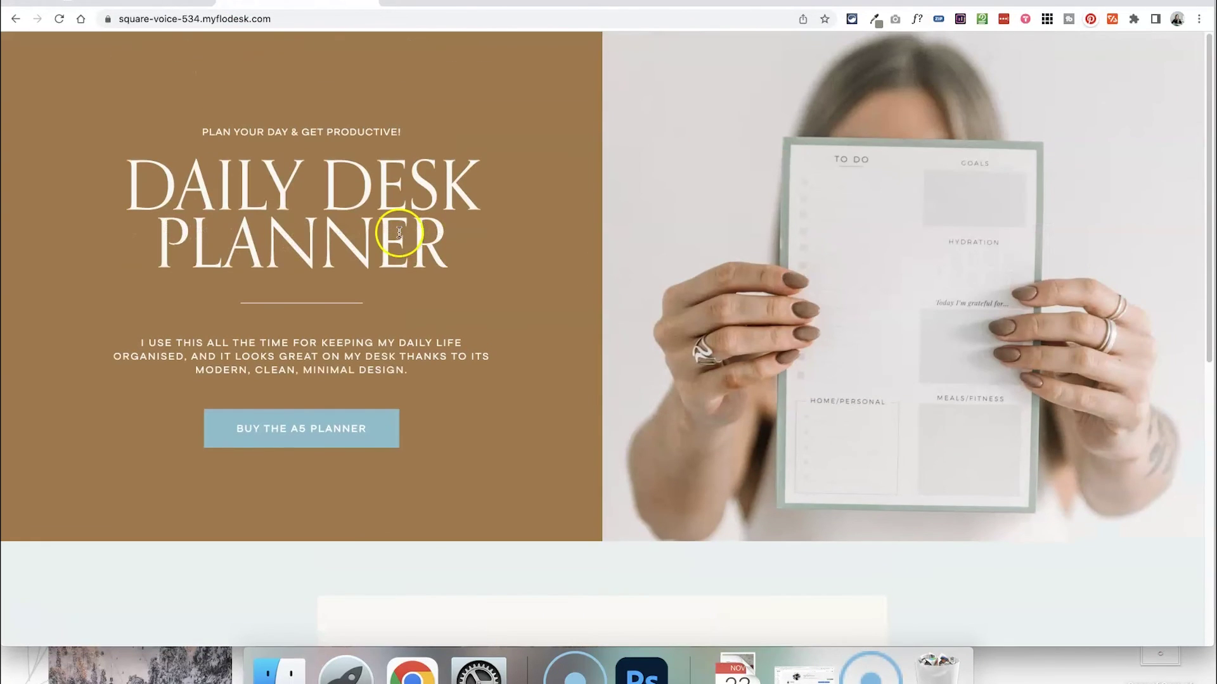
click(294, 440)
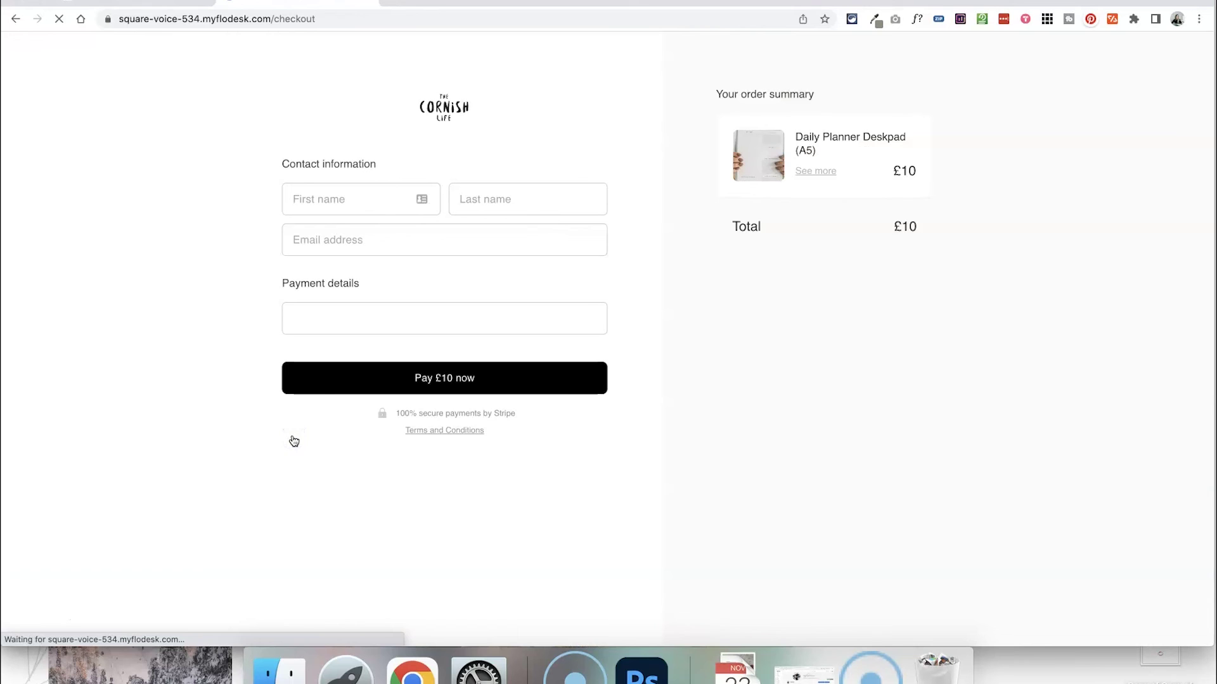
click(290, 212)
click(239, 223)
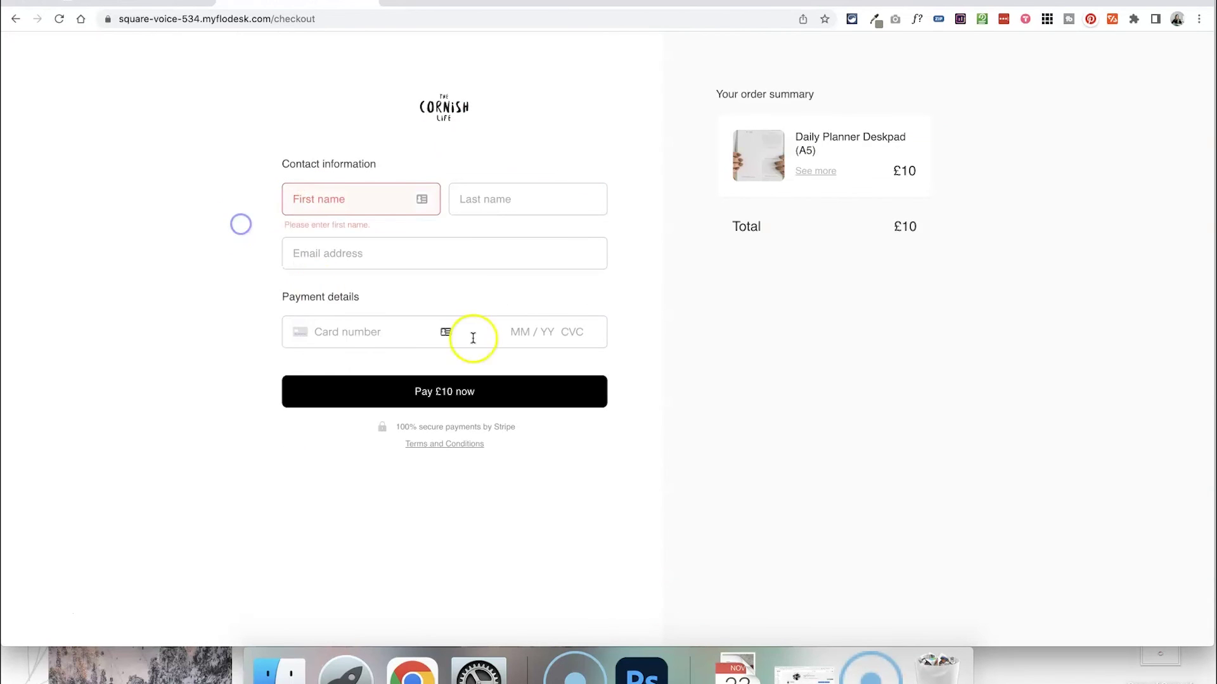
click(168, 382)
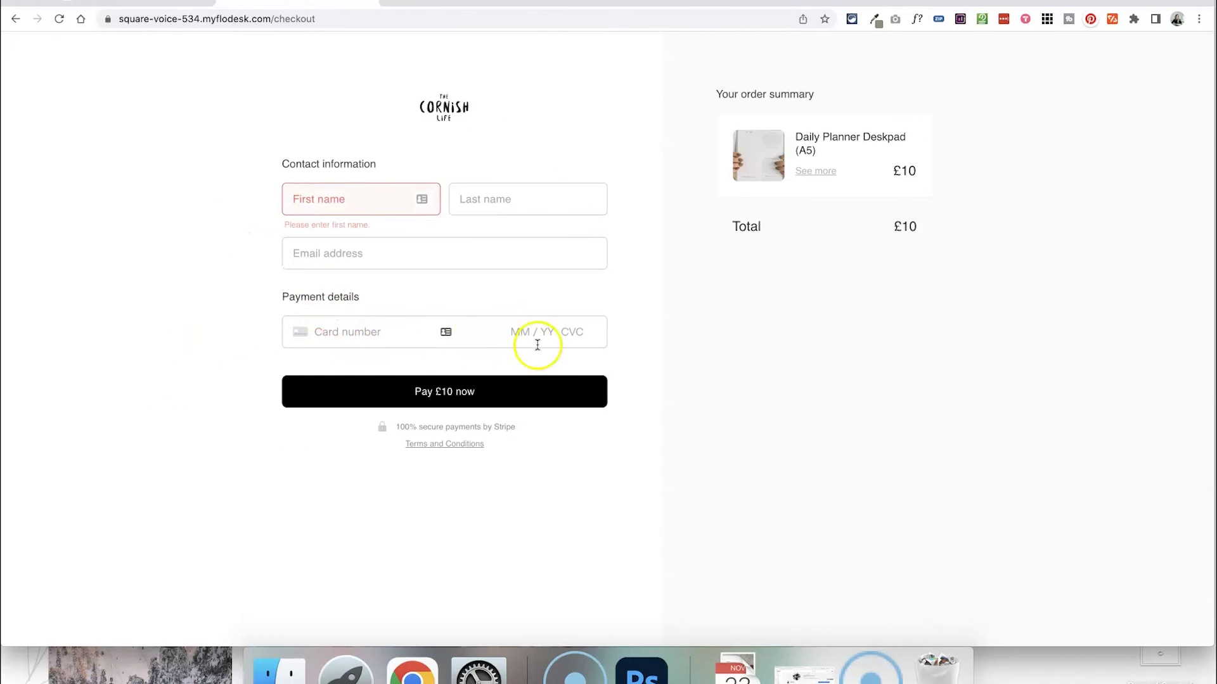
click(135, 2)
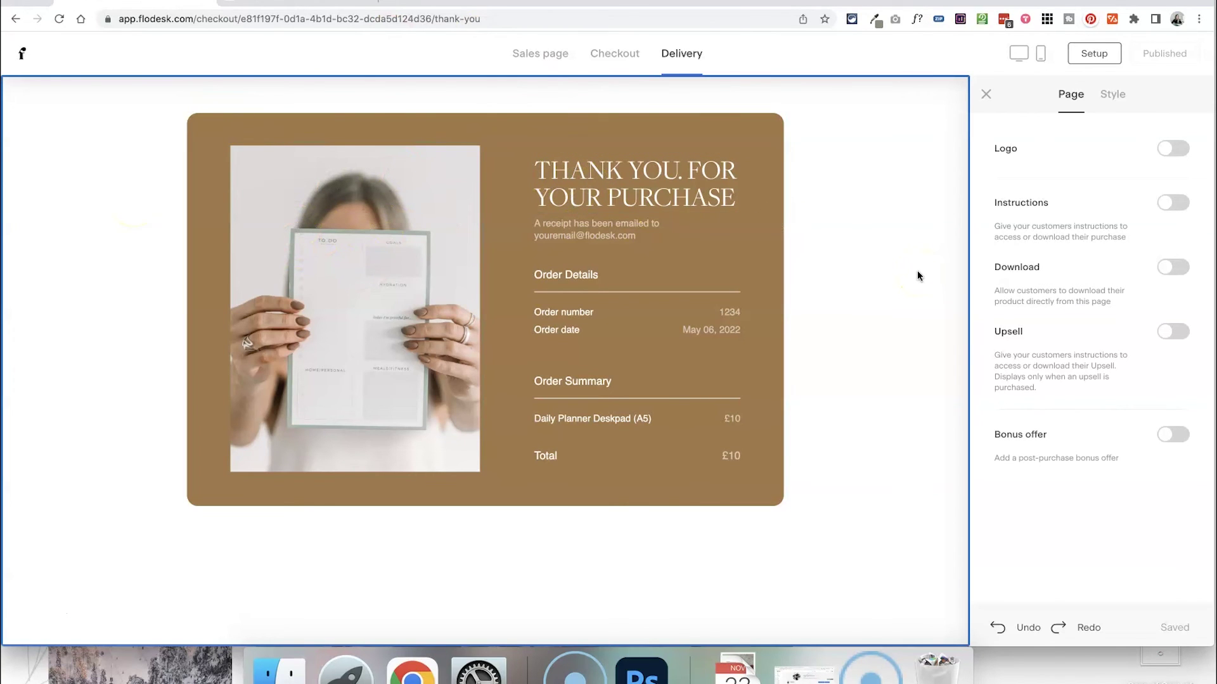
Go to the checkouts list and view the planner checkout's options and visitor and sales stats
click(22, 54)
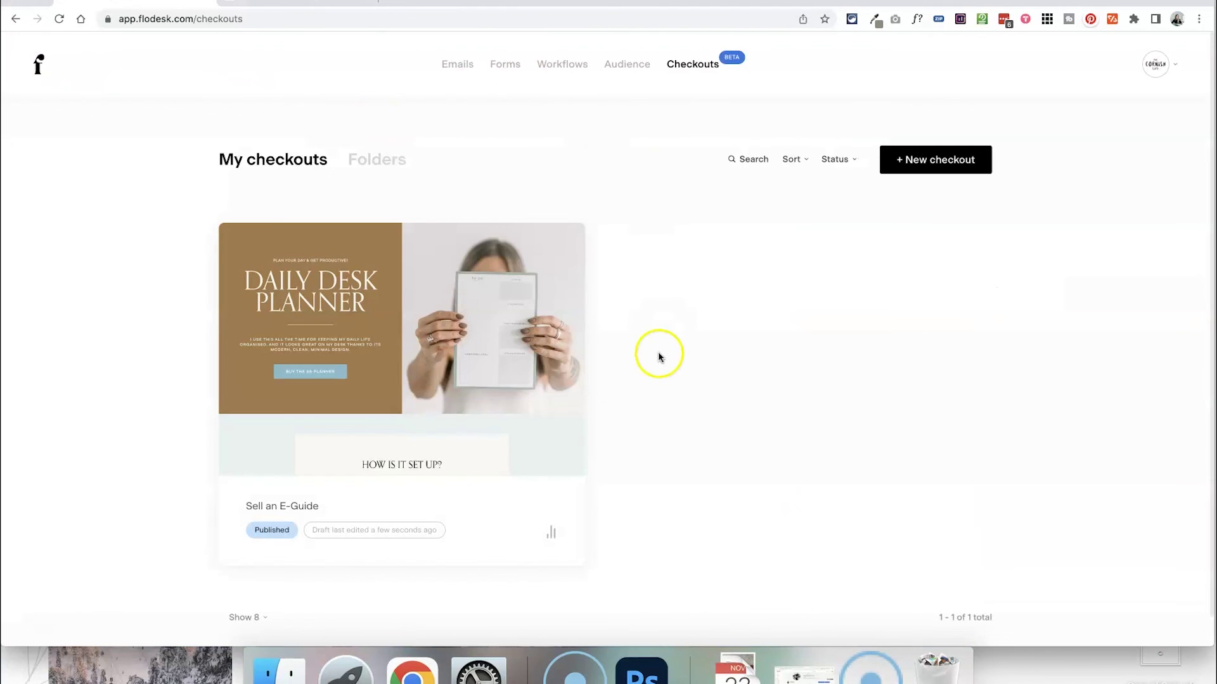
scroll(398, 143, down, 1)
scroll(659, 202, up, 1)
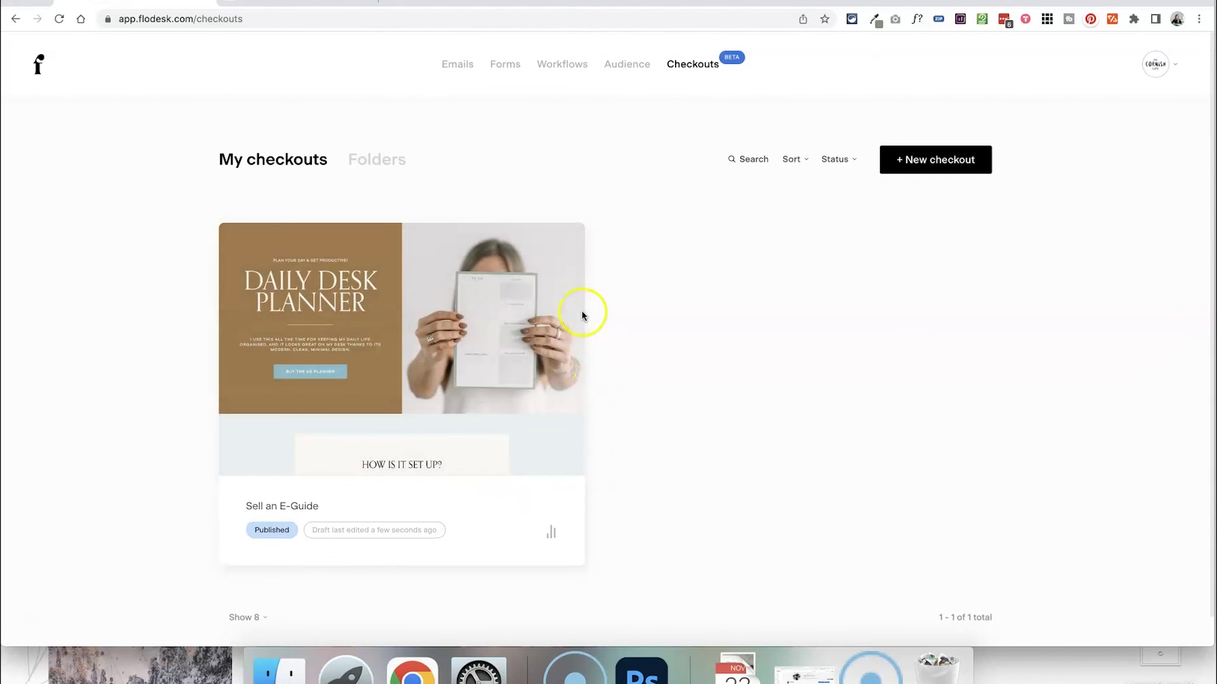
click(558, 242)
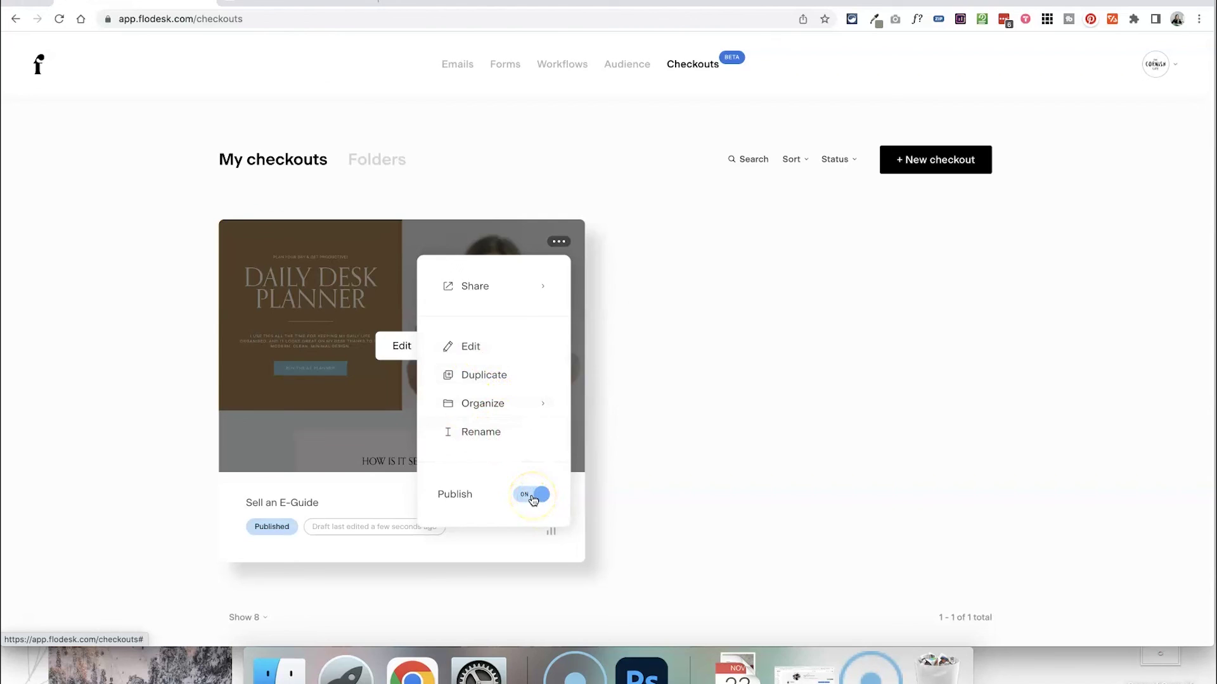
click(402, 348)
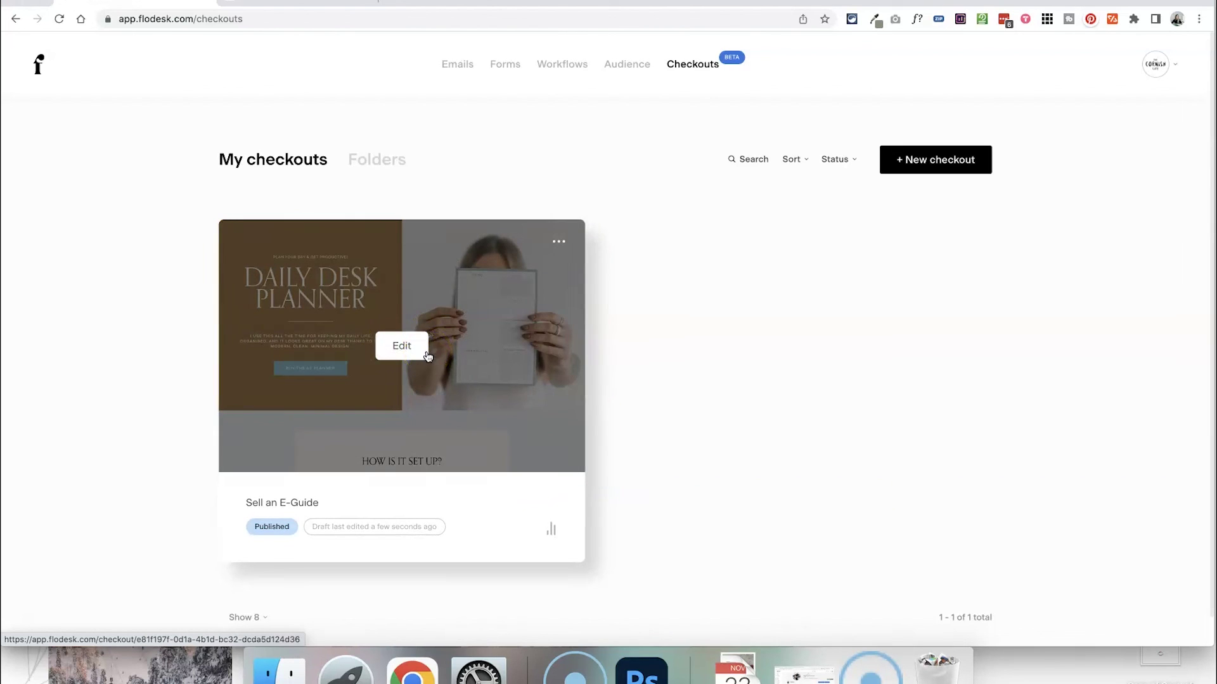
click(552, 532)
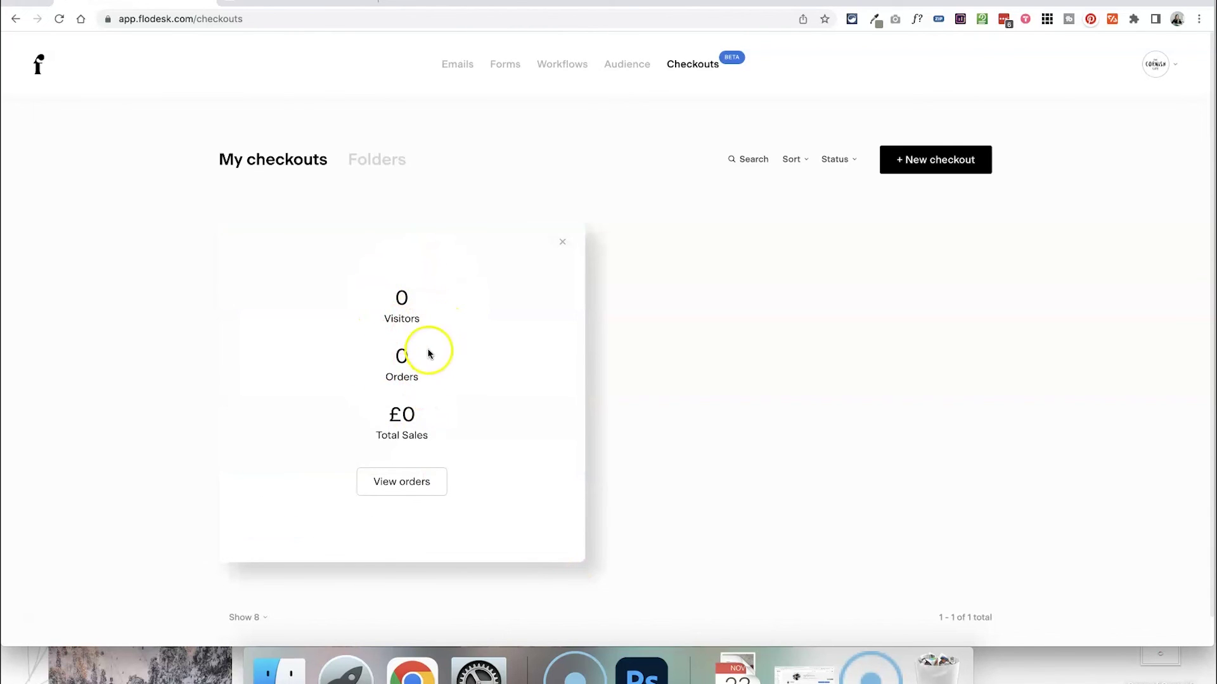
click(562, 243)
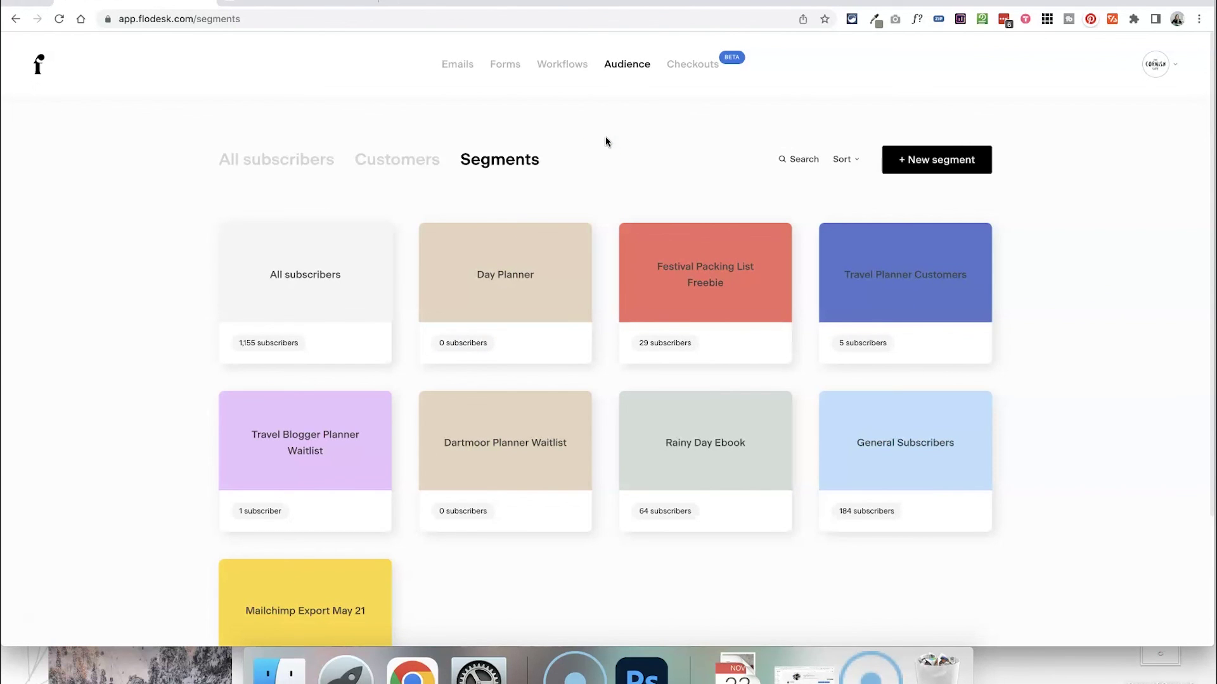
Go to the Workflows page listing Festival Packing List Freebie and Rainy Day Ebook
mouse_move(511, 238)
click(562, 67)
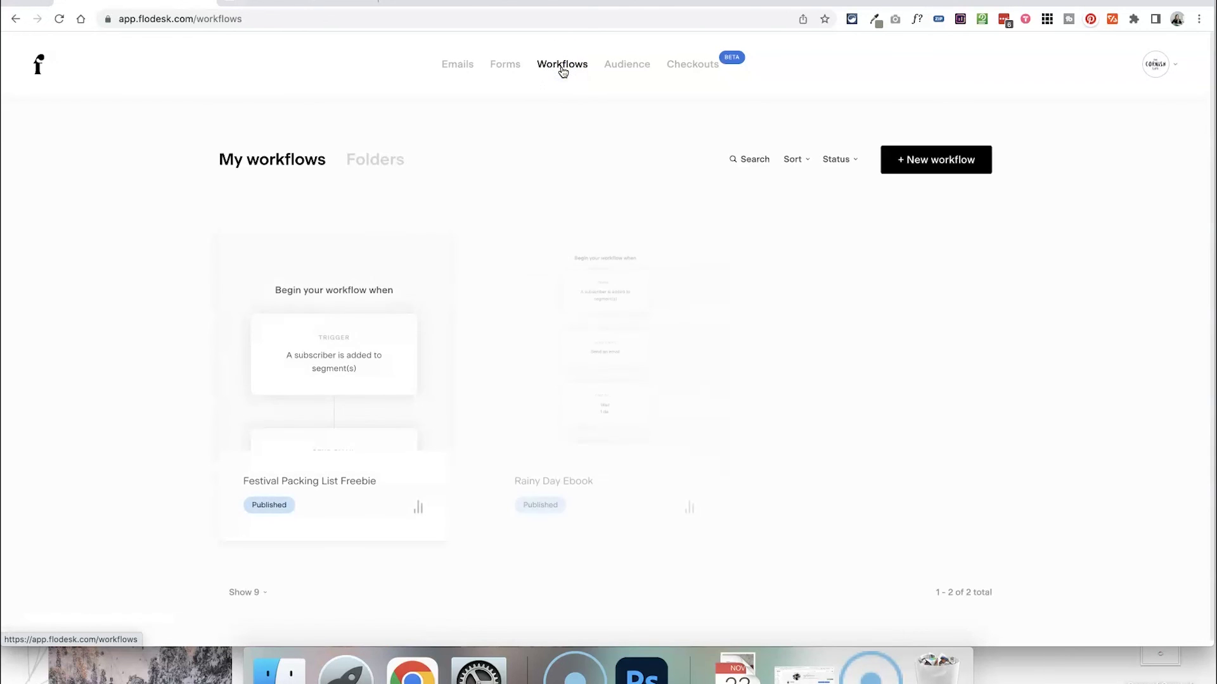